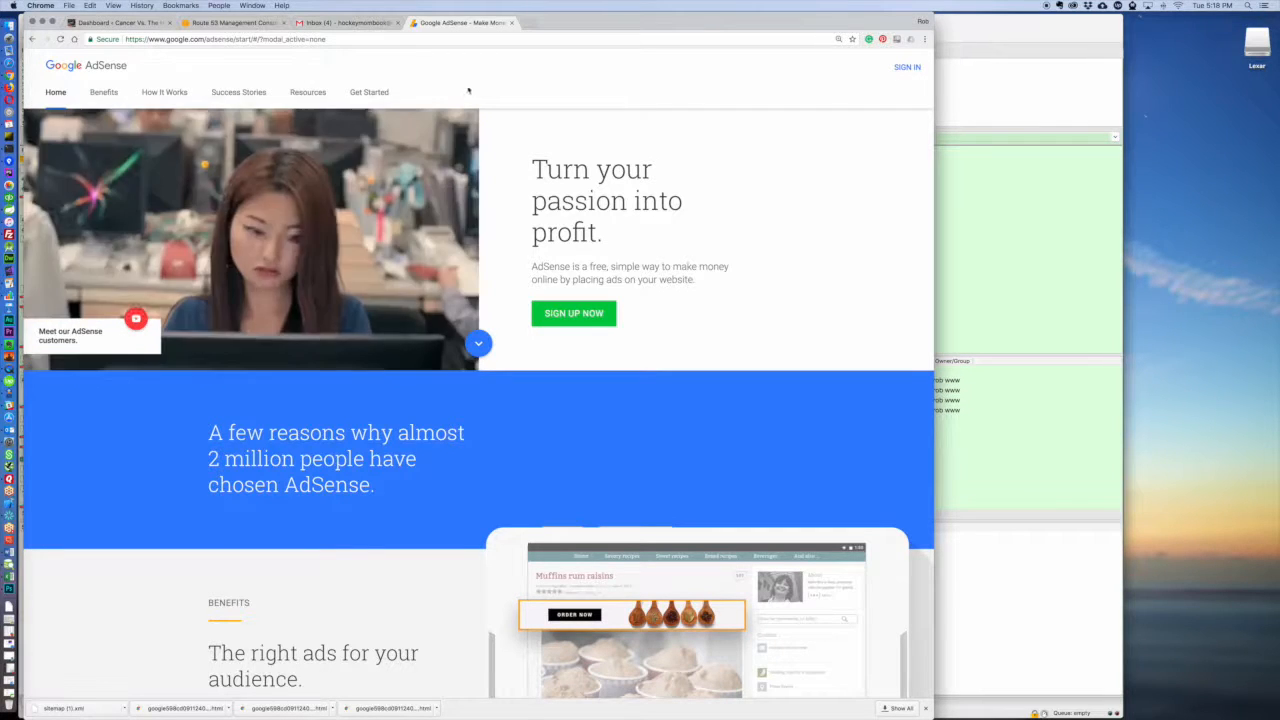
Step: Sign in to Google AdSense with the book website's Google account
{"action": "left_click", "coordinate": [907, 67]}
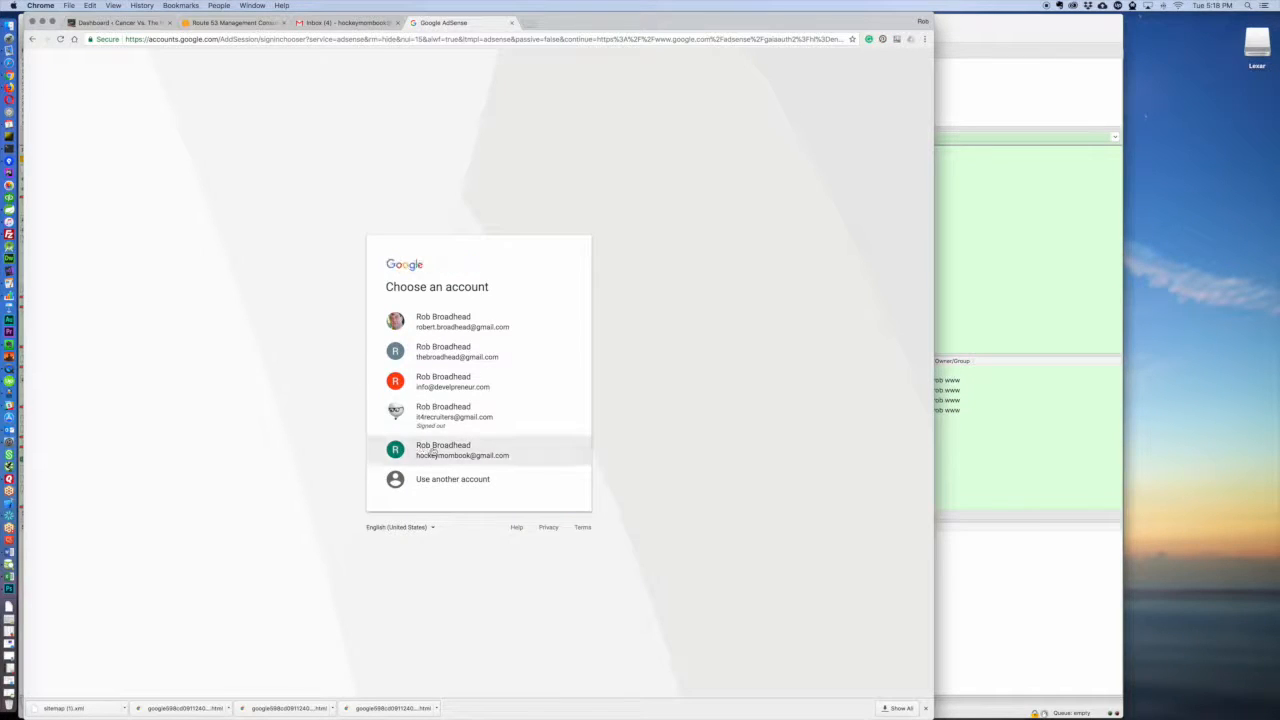
{"action": "left_click", "coordinate": [500, 450]}
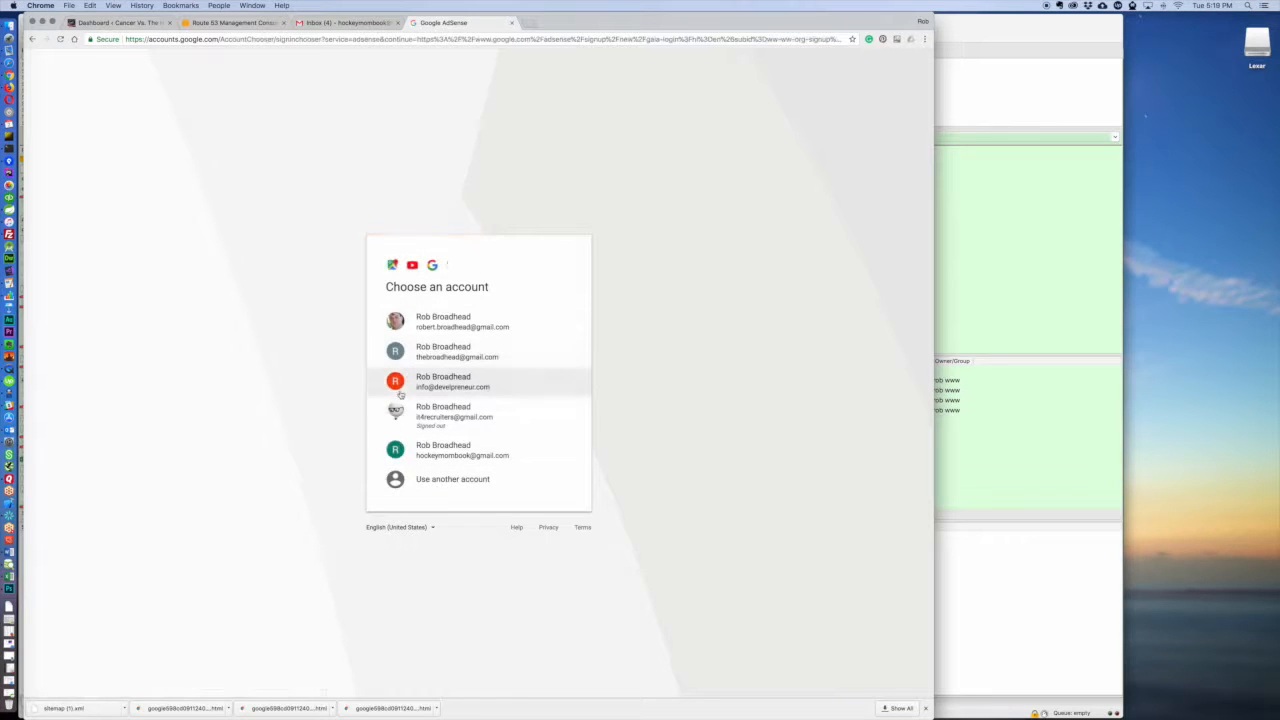
{"action": "left_click", "coordinate": [431, 448]}
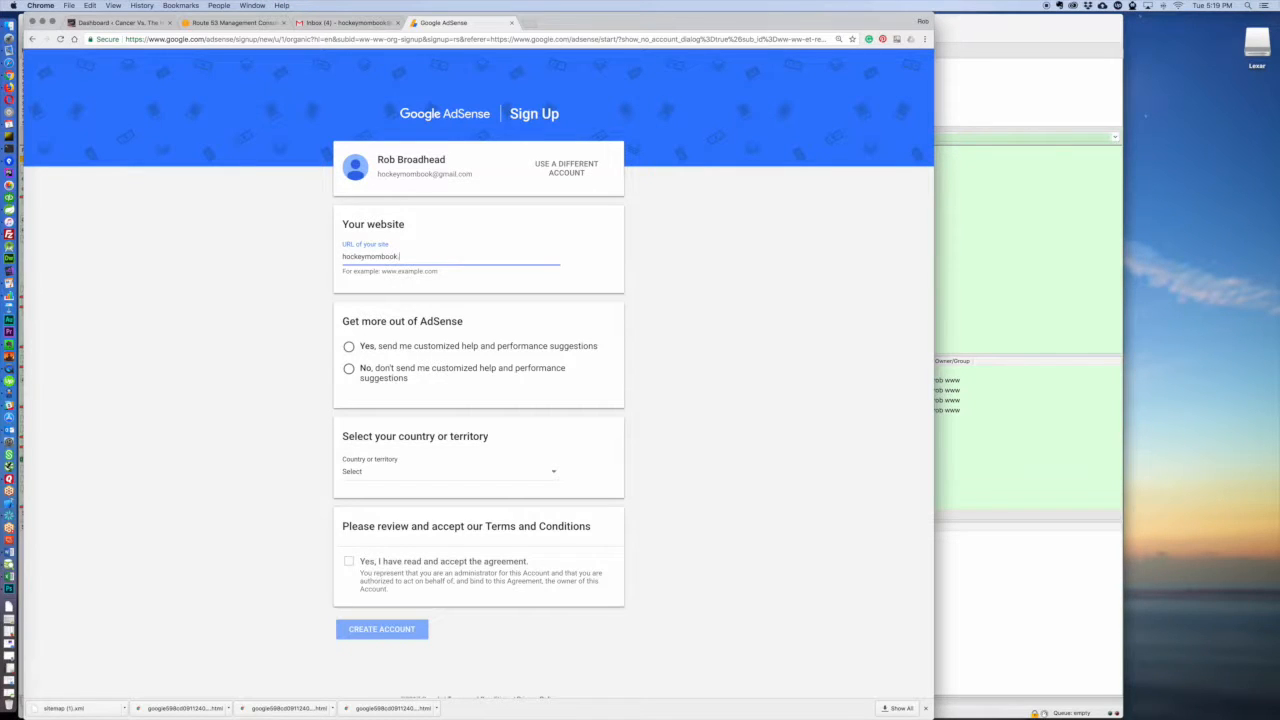
Step: Enter hockeymombook.name as the website, opt in to customized help and performance suggestions, and set the country to United States
{"action": "left_click", "coordinate": [348, 346]}
{"action": "left_click", "coordinate": [386, 482]}
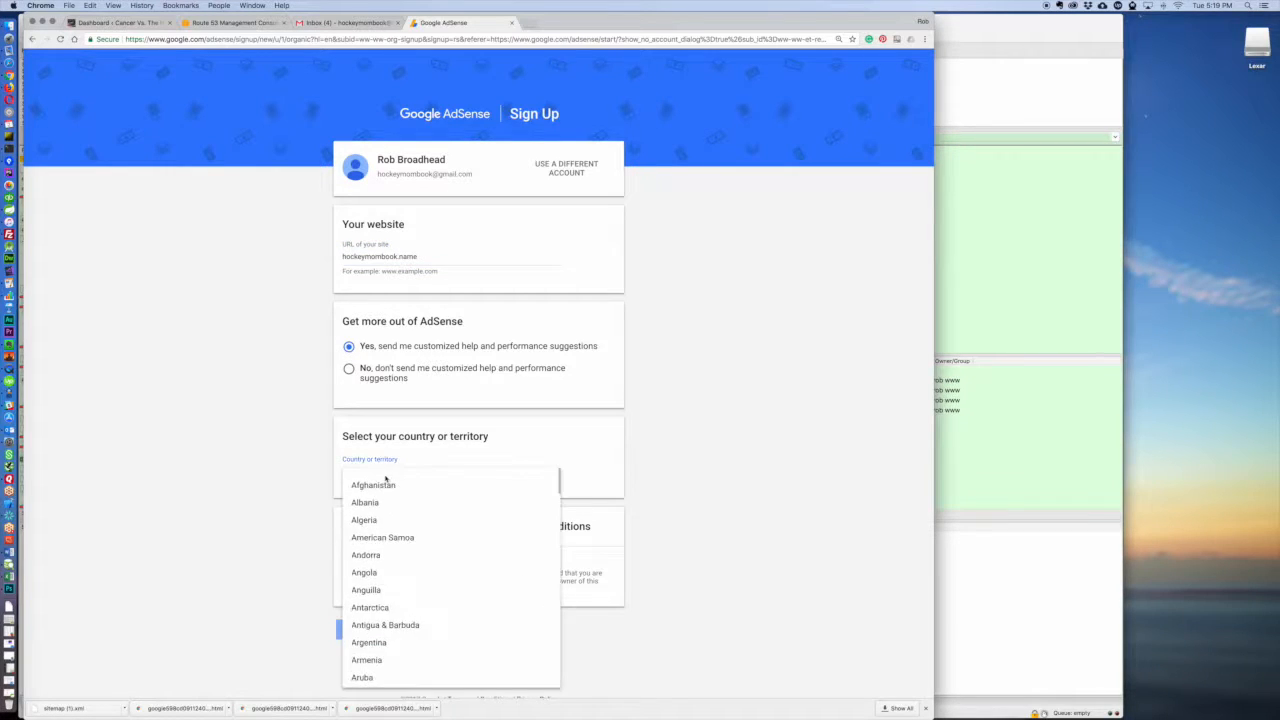
{"action": "type", "text": "un"}
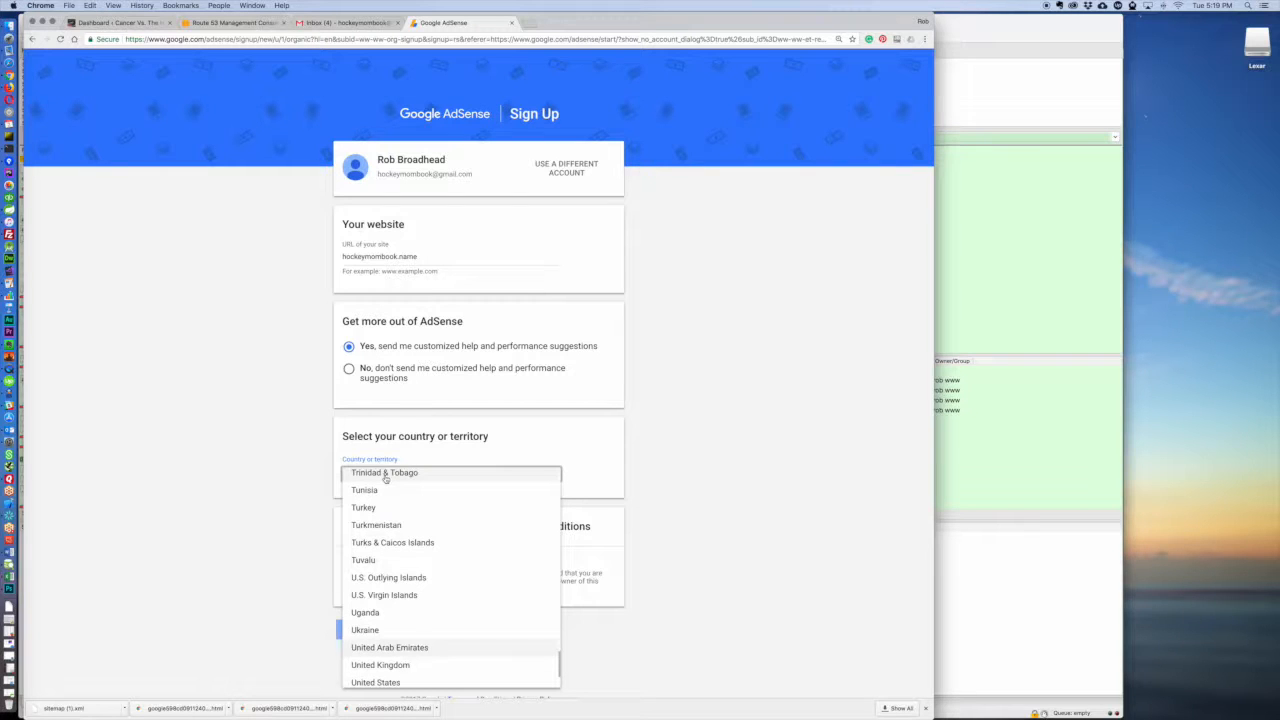
{"action": "left_click", "coordinate": [374, 682]}
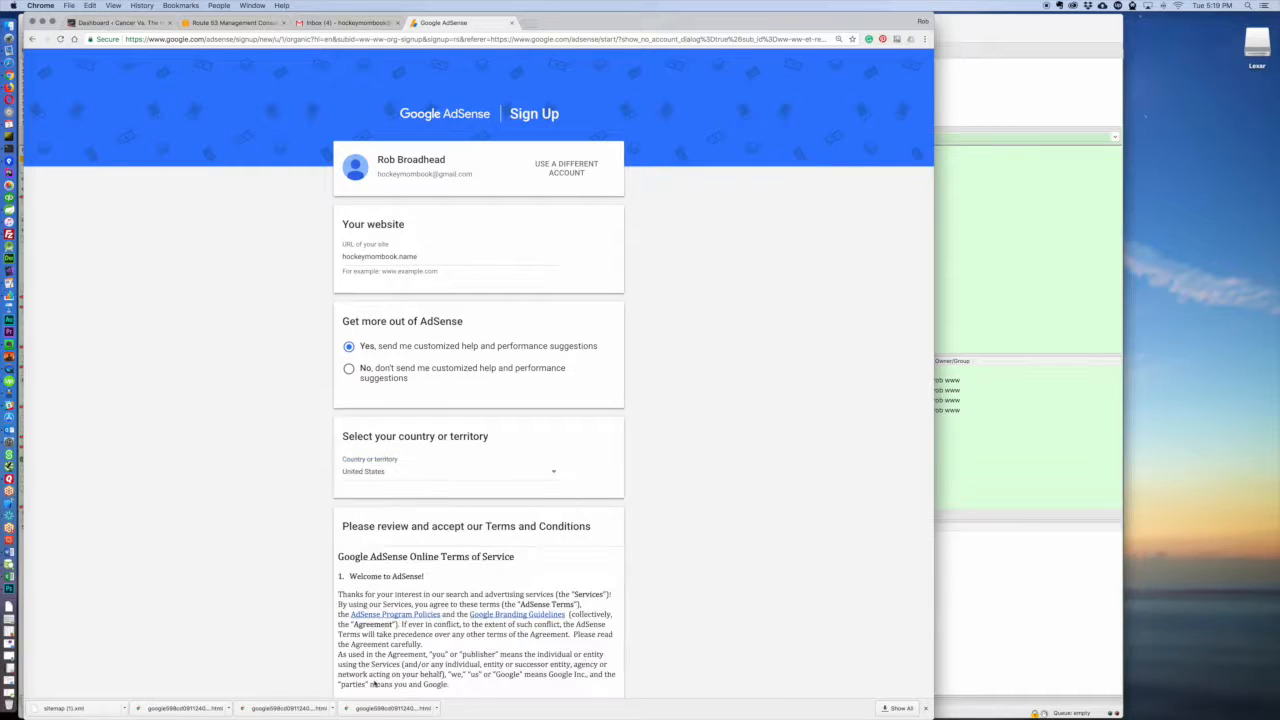
Step: Accept the AdSense terms and conditions and create the account
{"action": "scroll", "coordinate": [492, 368], "scroll_direction": "down", "scroll_amount": 5}
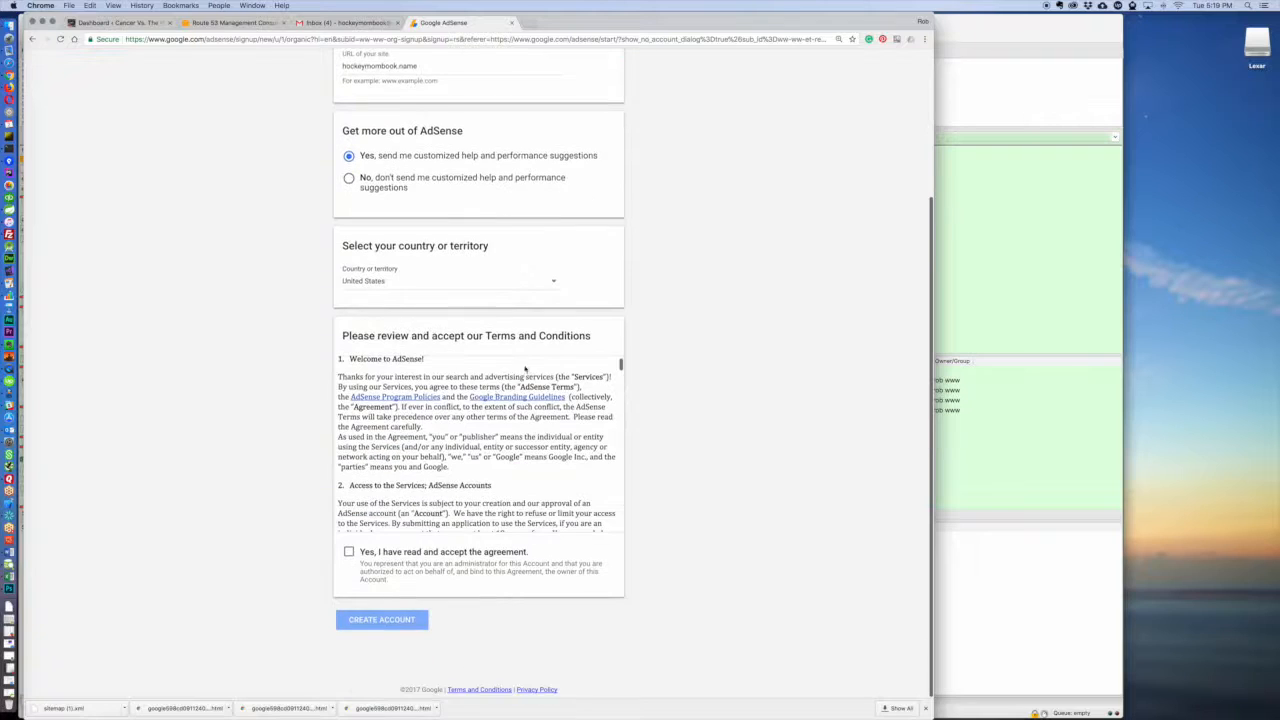
{"action": "left_click", "coordinate": [350, 552]}
{"action": "left_click", "coordinate": [395, 622]}
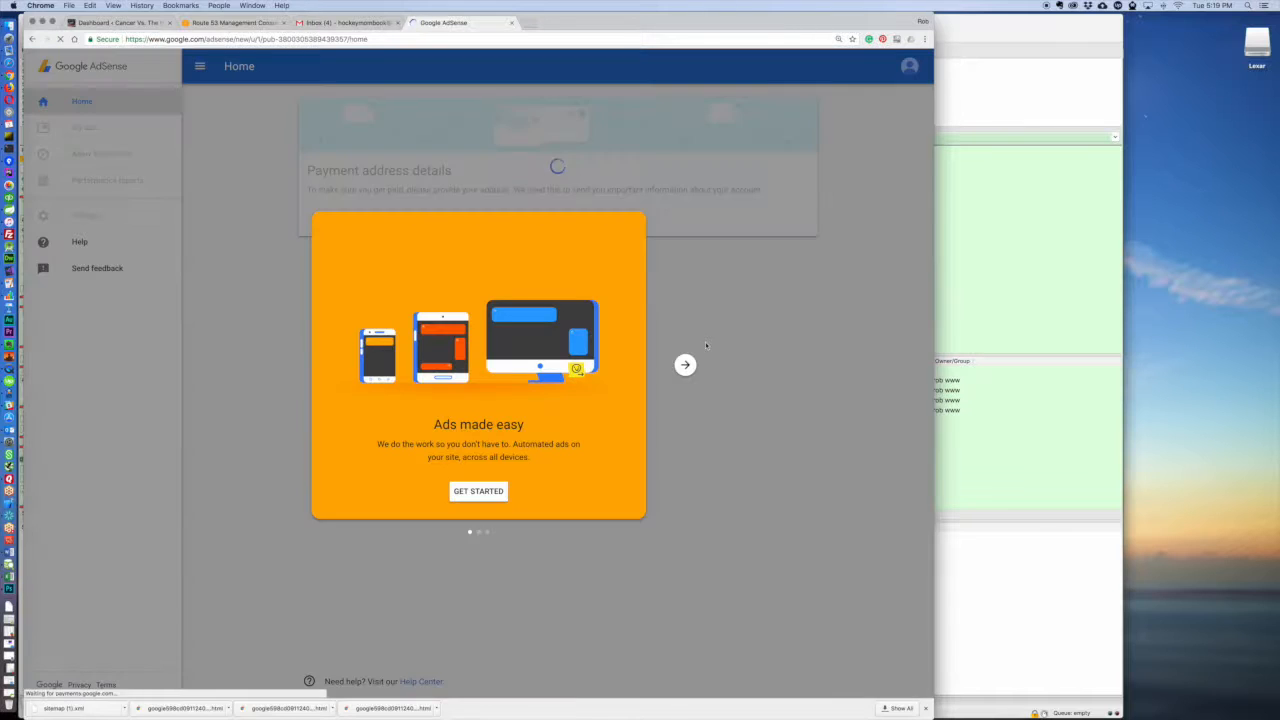
Step: Get past the AdSense introduction and submit the payment details with the customer's postal address and phone number
{"action": "left_click", "coordinate": [480, 492]}
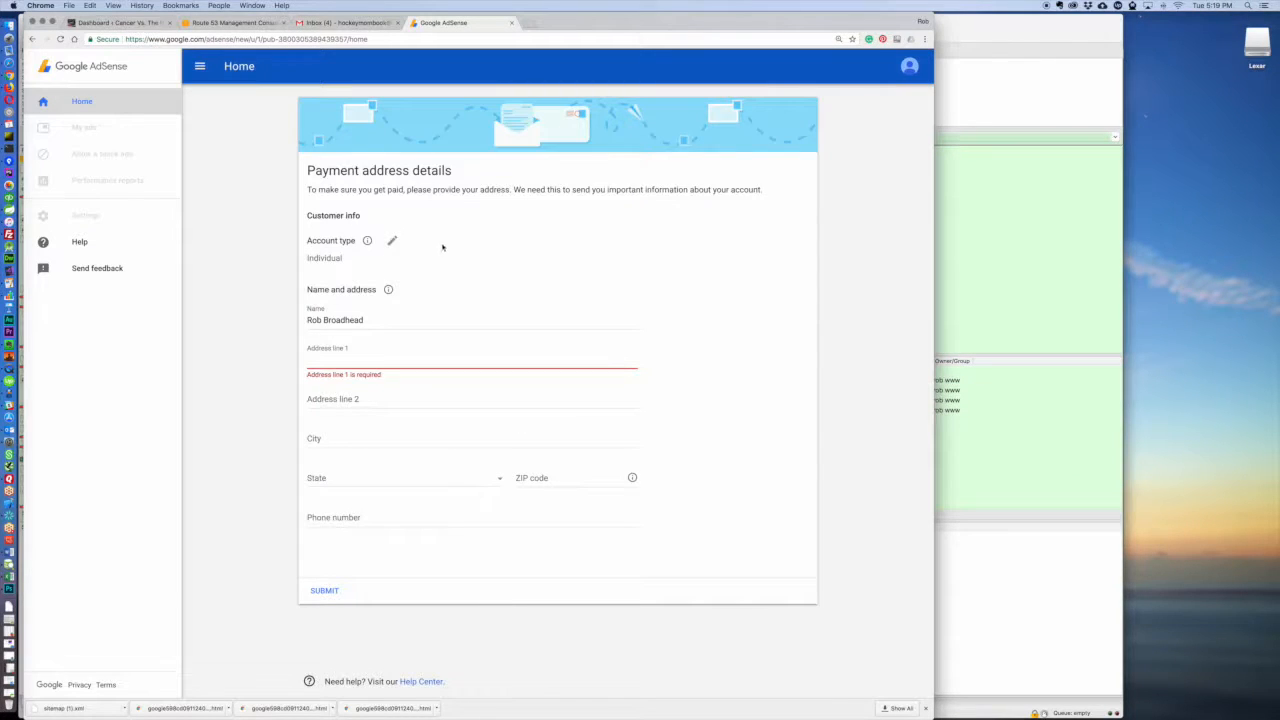
{"action": "left_click", "coordinate": [444, 250]}
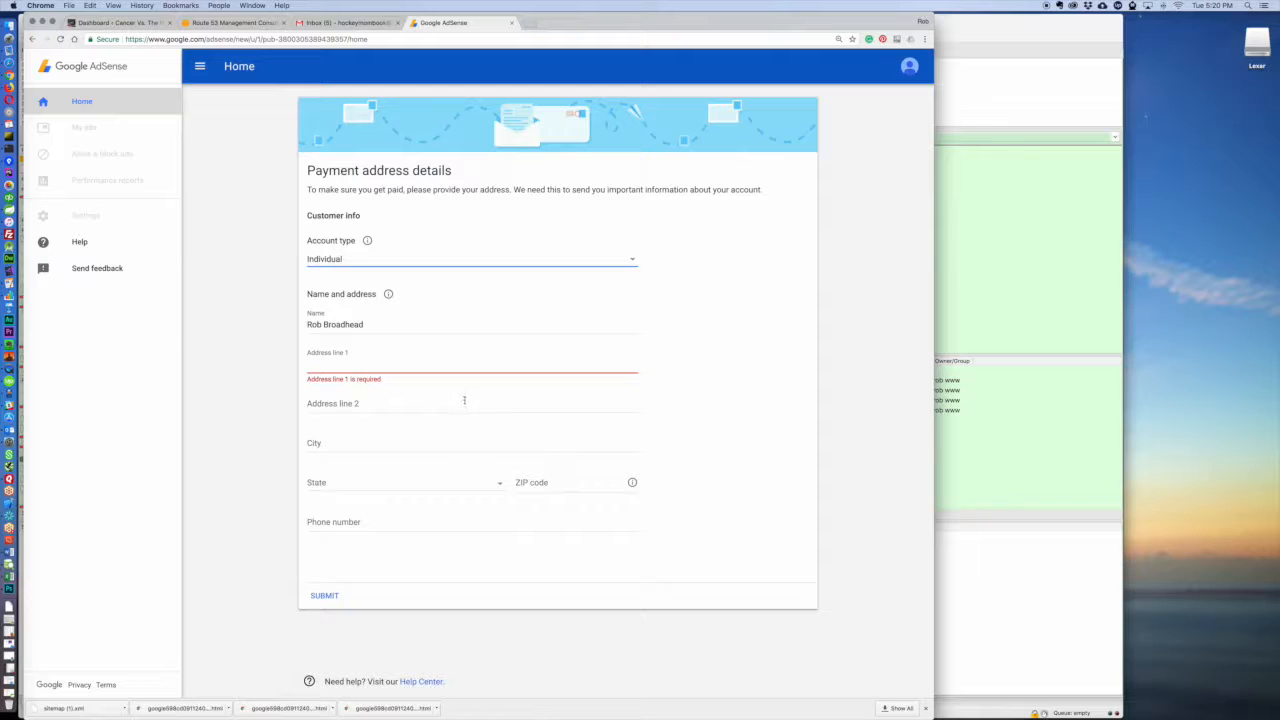
{"action": "left_click", "coordinate": [419, 369]}
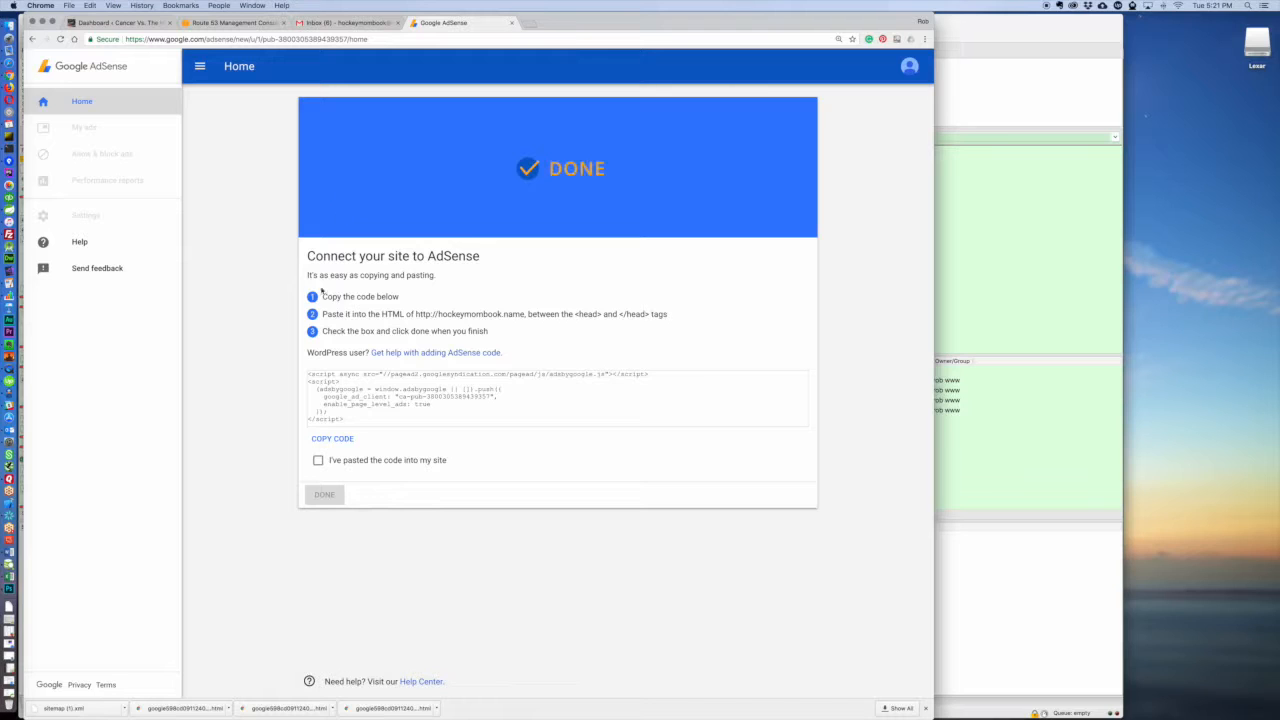
Step: Copy the AdSense site connection code and open AdRotate in the site's WordPress admin, dismissing its rating notice
{"action": "left_click", "coordinate": [332, 438]}
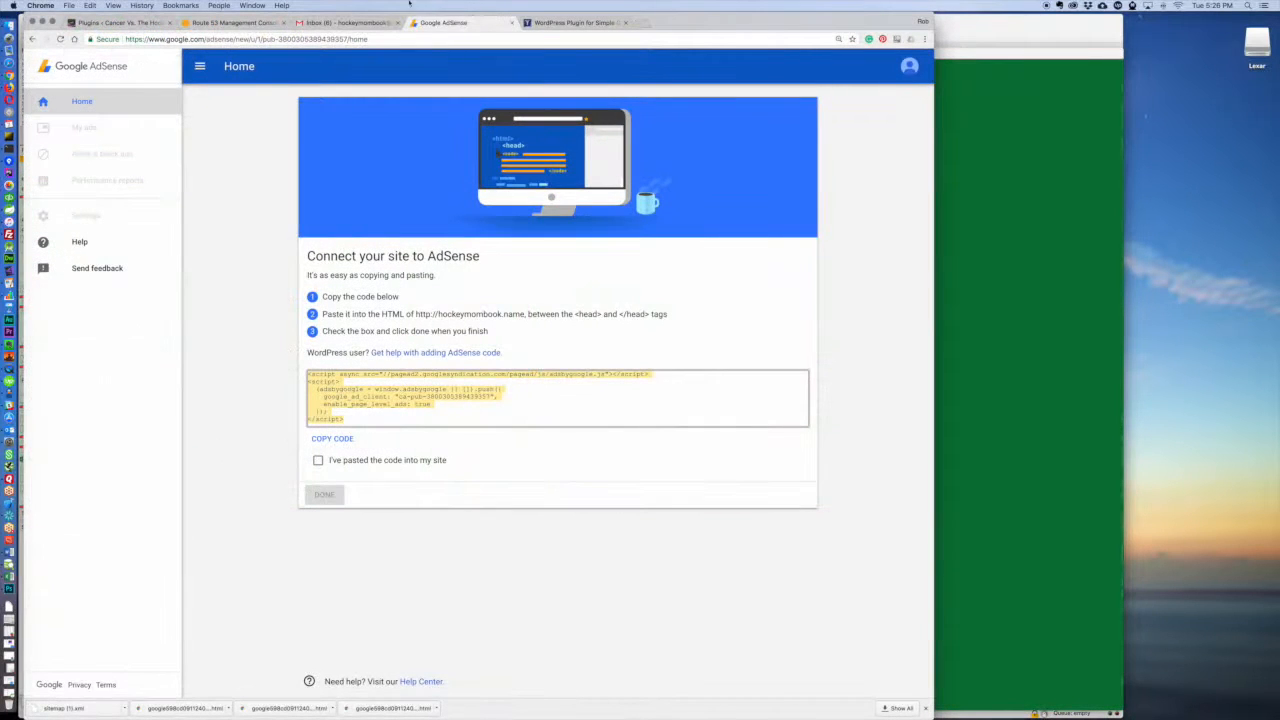
{"action": "left_click", "coordinate": [565, 22]}
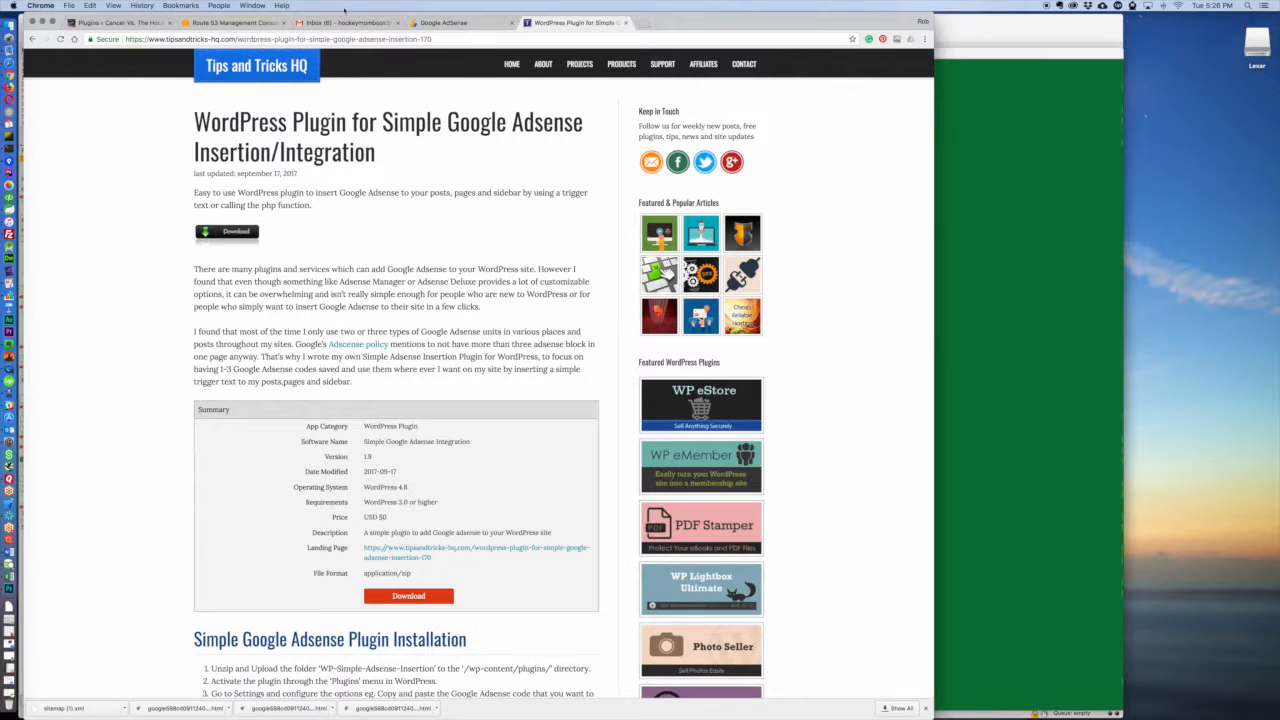
{"action": "left_click", "coordinate": [125, 22]}
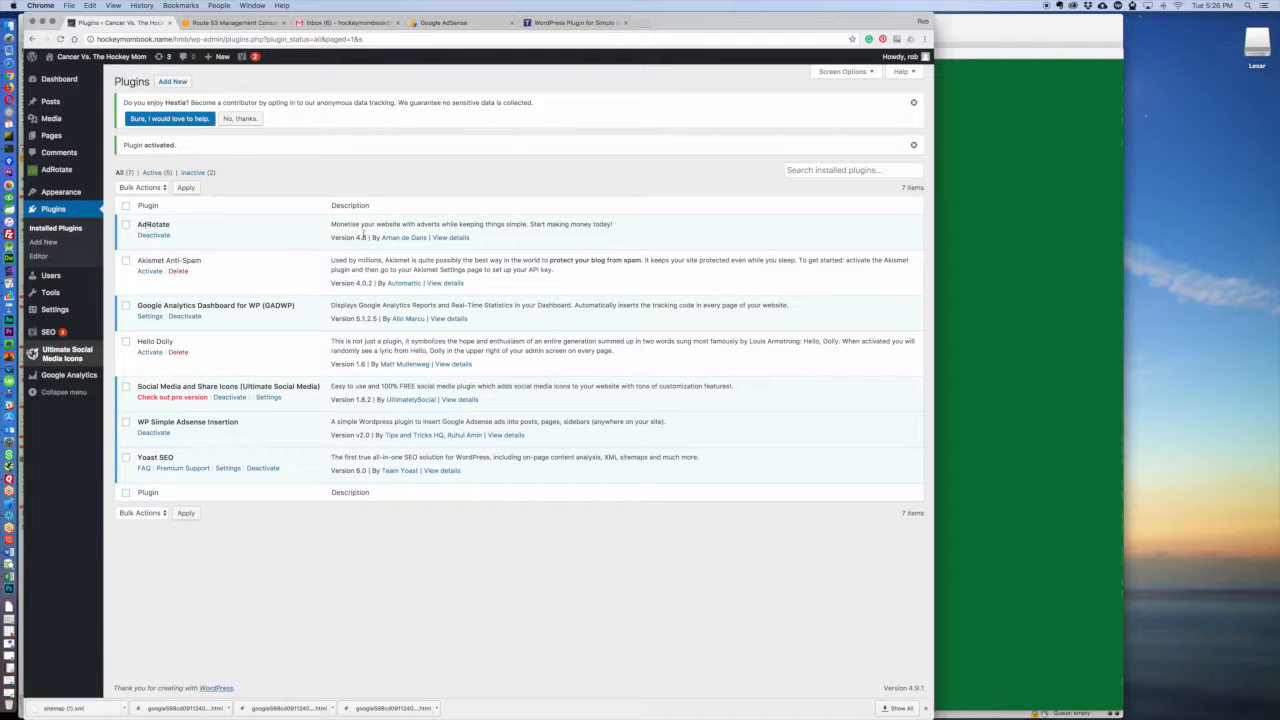
{"action": "left_click", "coordinate": [57, 169]}
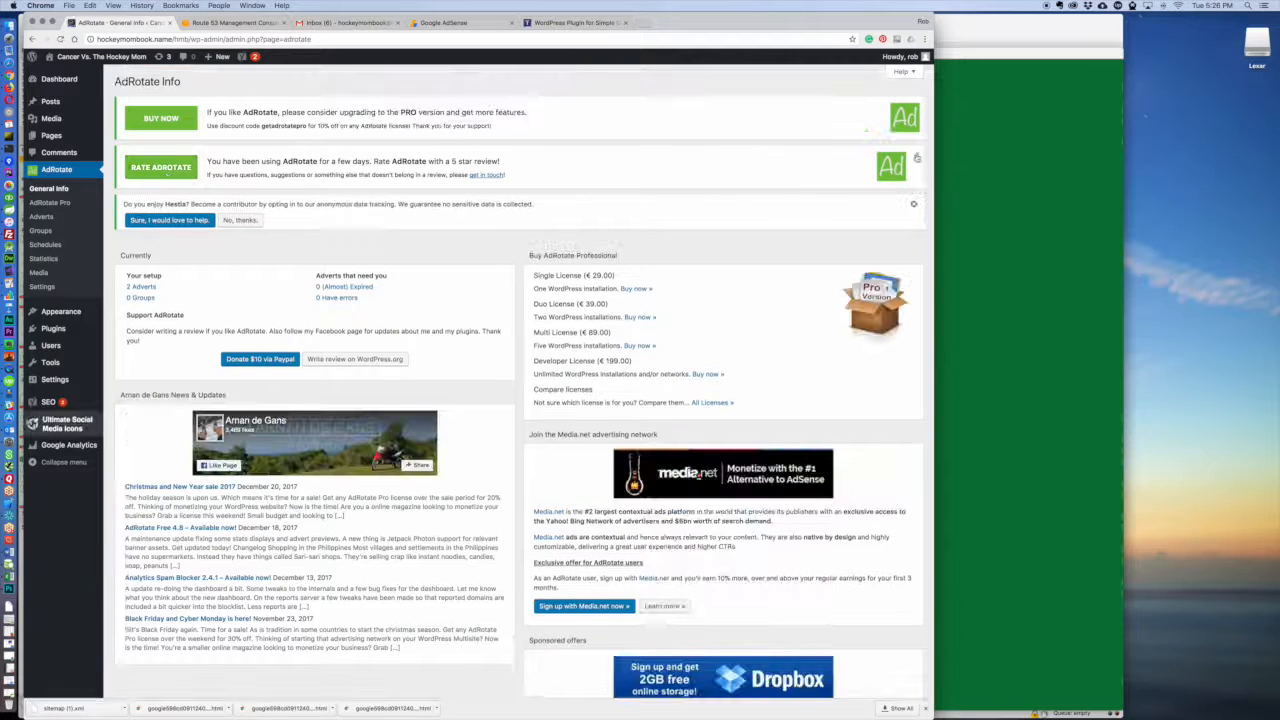
{"action": "left_click", "coordinate": [917, 157]}
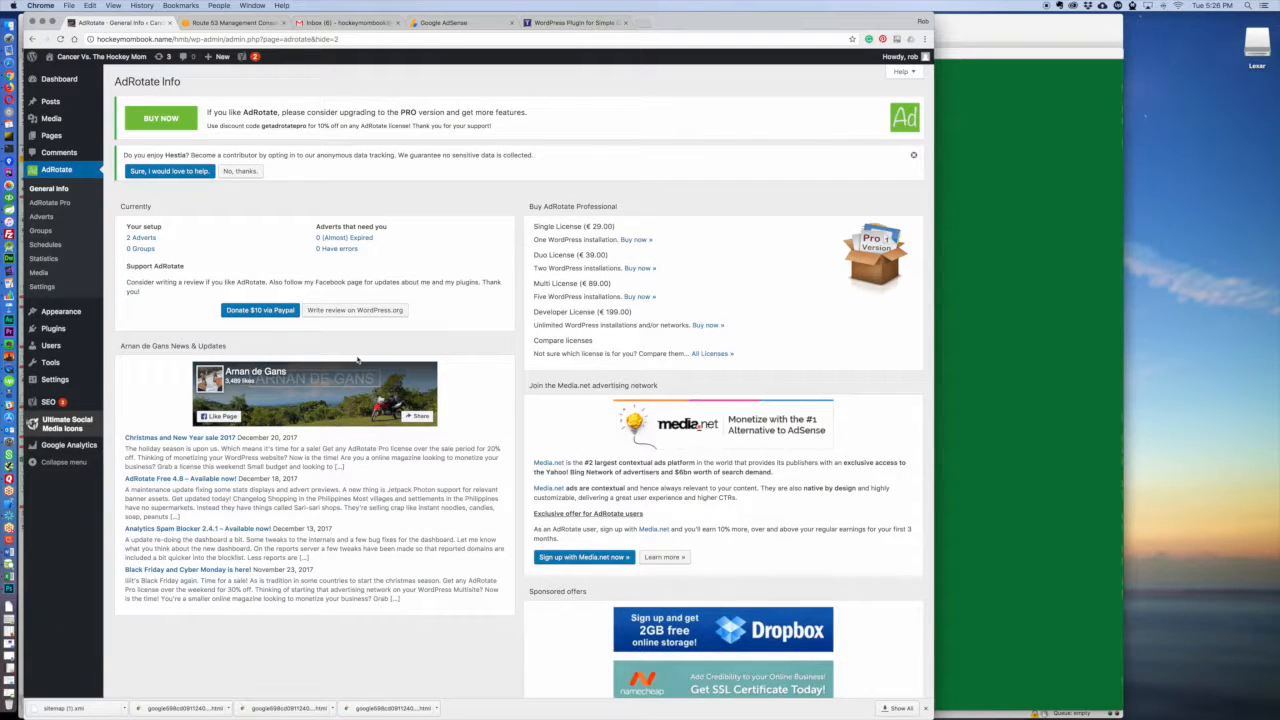
Step: Delete both demo adverts, 468x60 and 200x200, from the AdRotate adverts
{"action": "left_click", "coordinate": [41, 217]}
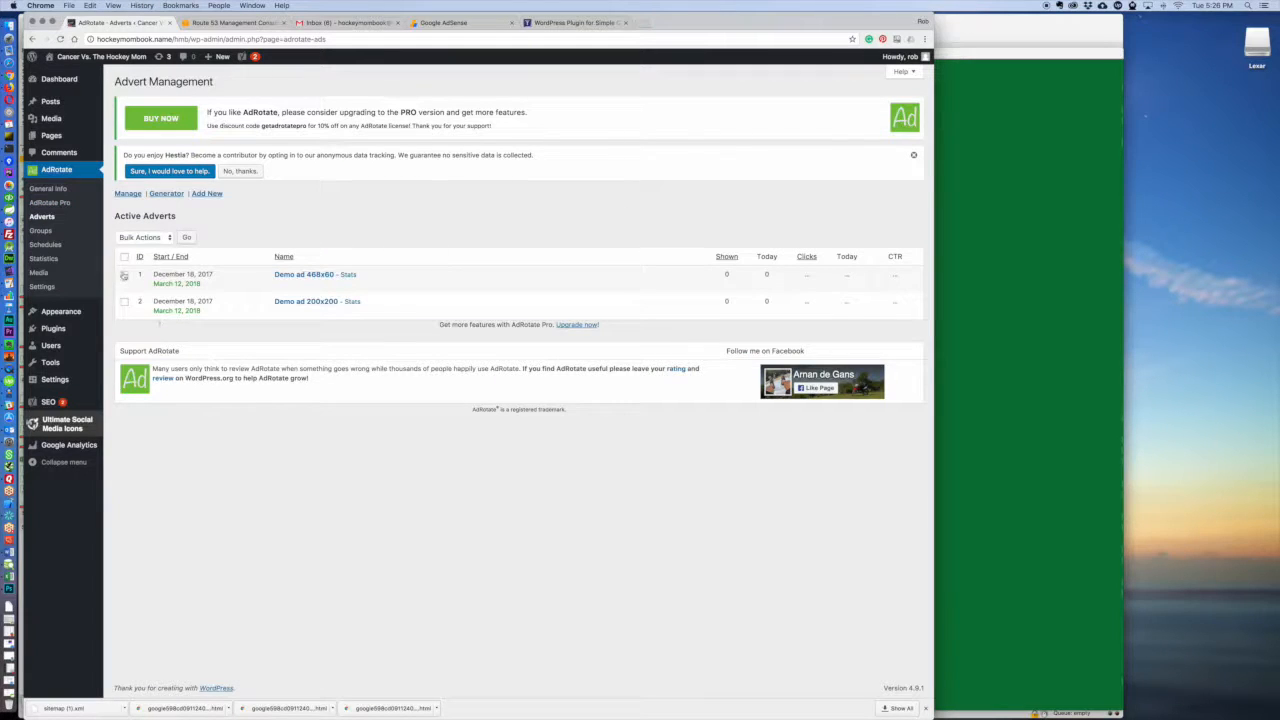
{"action": "left_click", "coordinate": [160, 240]}
{"action": "left_click", "coordinate": [131, 256]}
{"action": "left_click", "coordinate": [186, 237]}
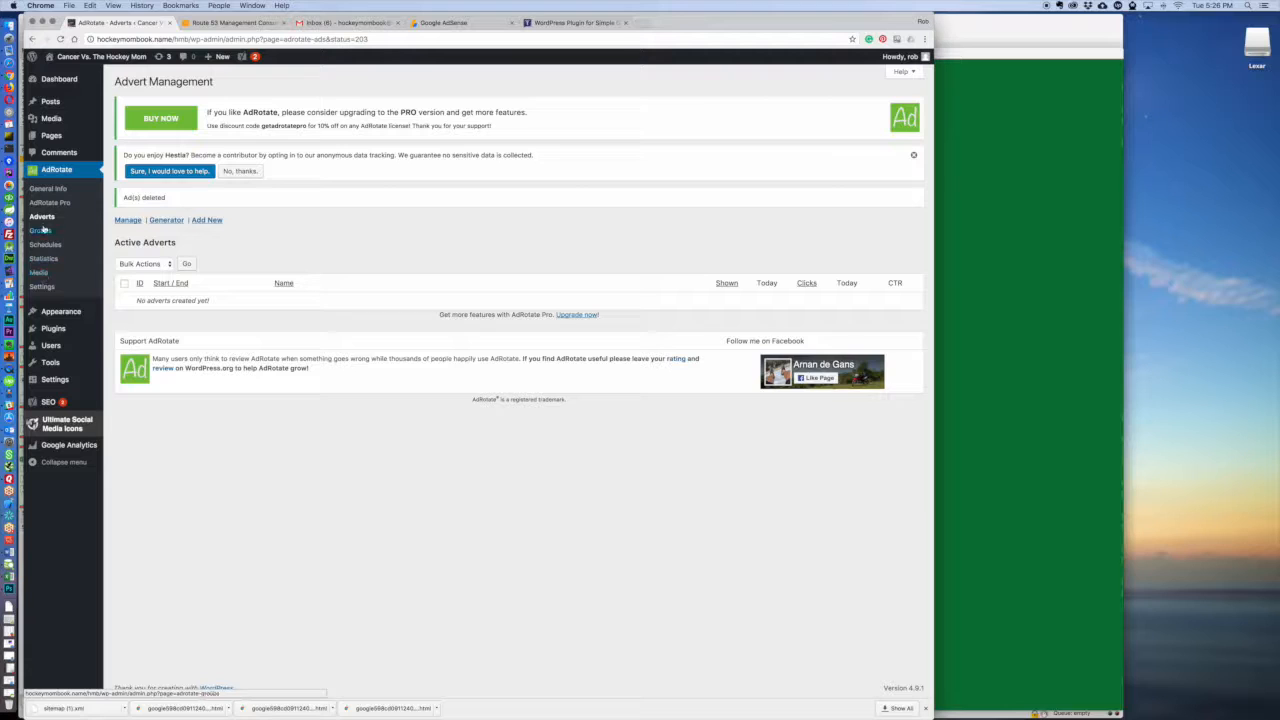
Step: Start a new AdRotate advert titled "Google Ad Sense"
{"action": "left_click", "coordinate": [205, 220]}
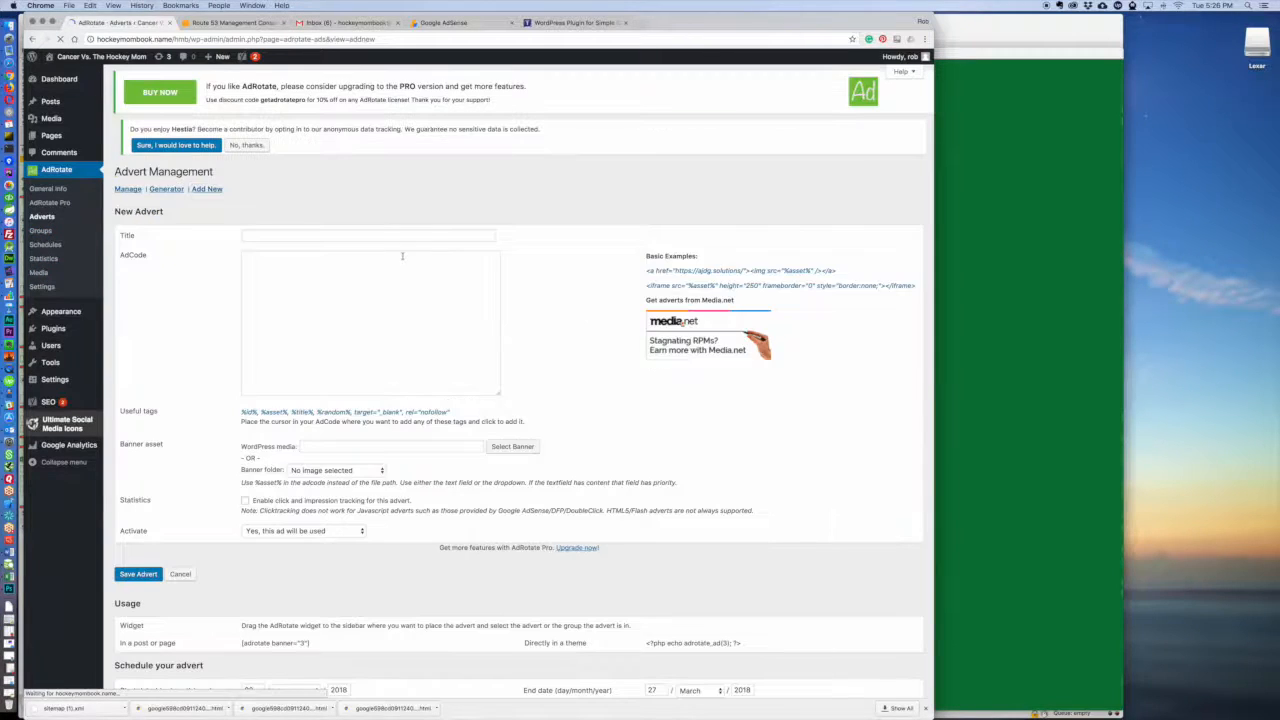
{"action": "left_click", "coordinate": [401, 235]}
{"action": "type", "text": "Googlwe"}
{"action": "key", "text": "BackSpace"}
{"action": "key", "text": "BackSpace"}
{"action": "key", "text": "BackSpace"}
{"action": "type", "text": "e Ad Sens"}
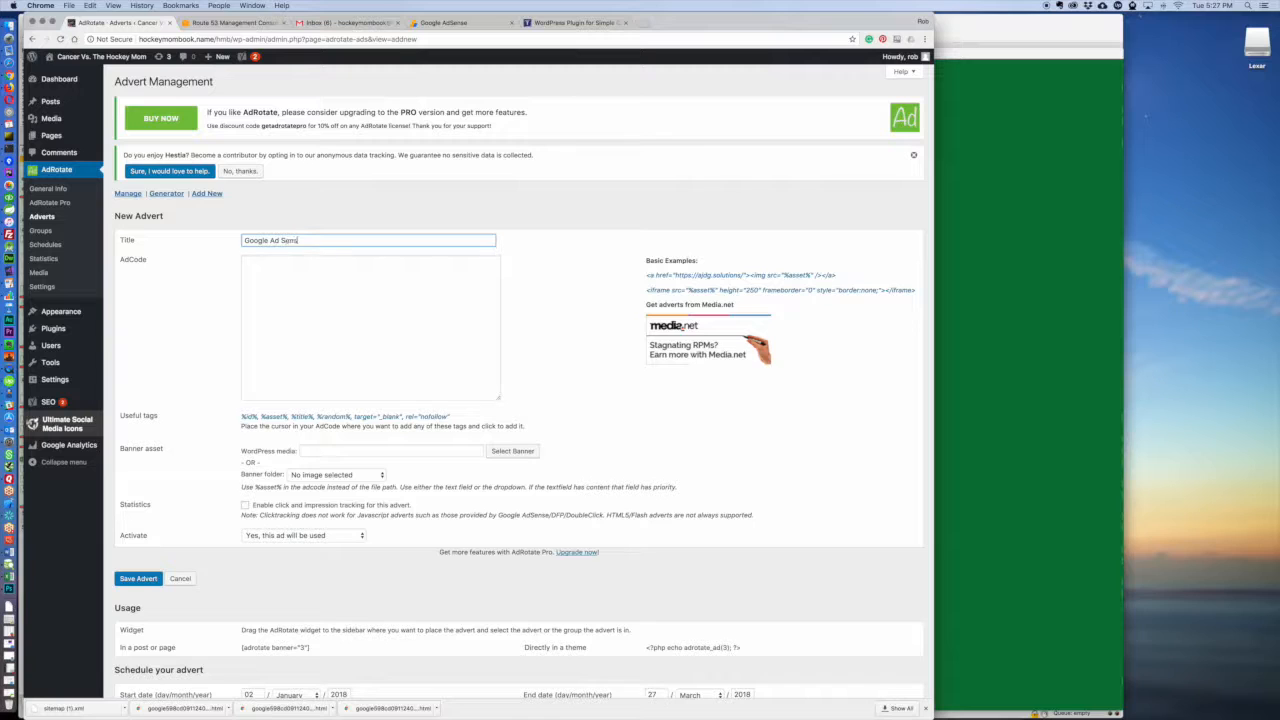
Step: Paste the AdSense script as the advert's code, enable click and impression tracking, and save the advert
{"action": "left_click", "coordinate": [347, 320]}
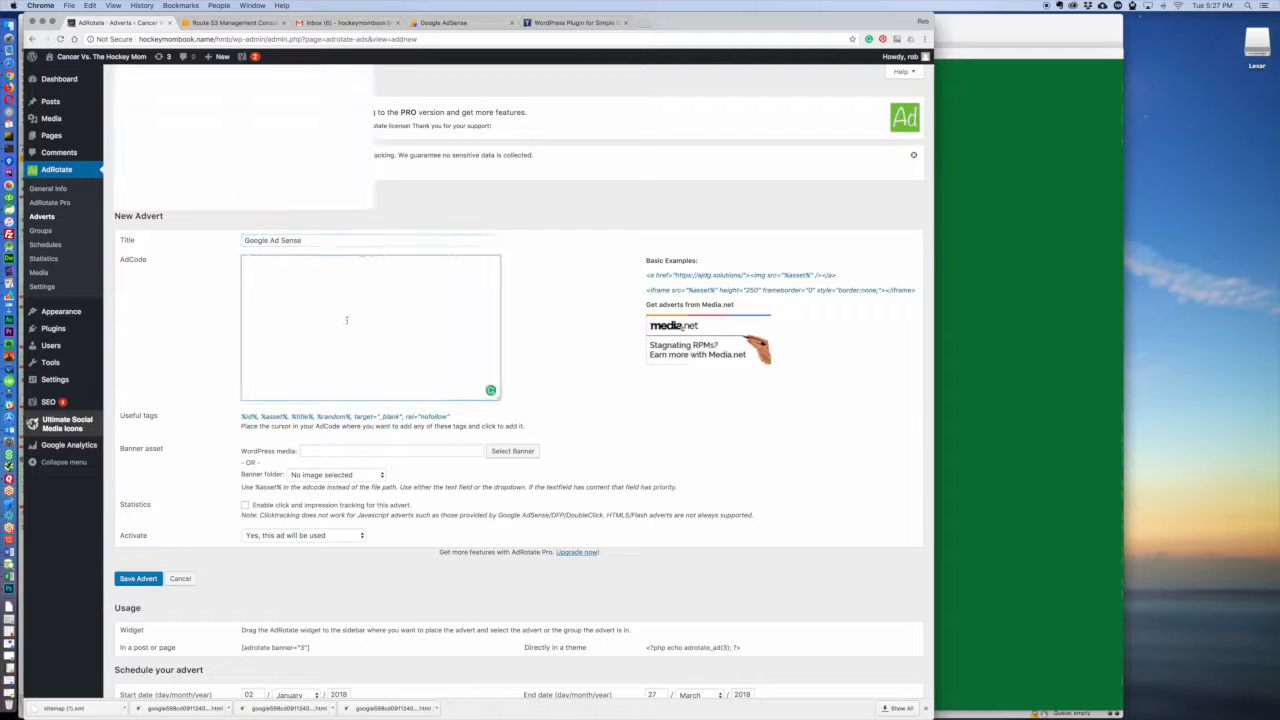
{"action": "key", "text": "super+v"}
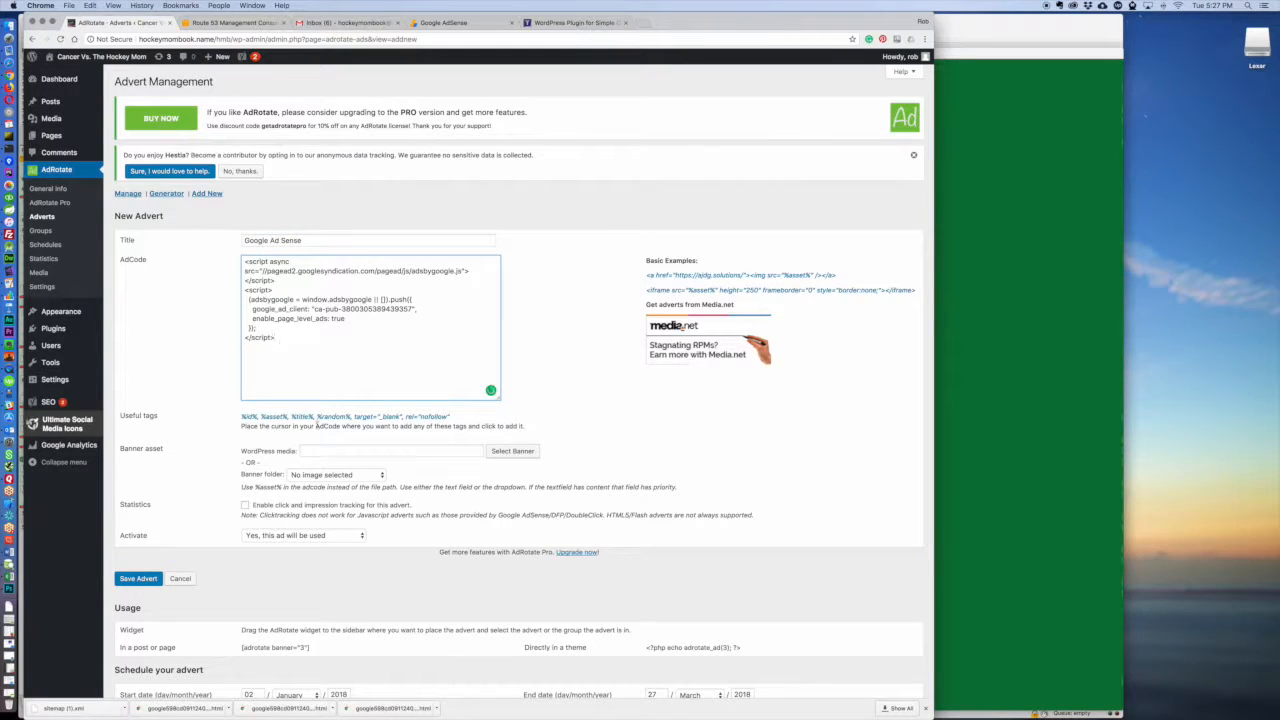
{"action": "scroll", "coordinate": [310, 467], "scroll_direction": "down", "scroll_amount": 3}
{"action": "left_click", "coordinate": [246, 393]}
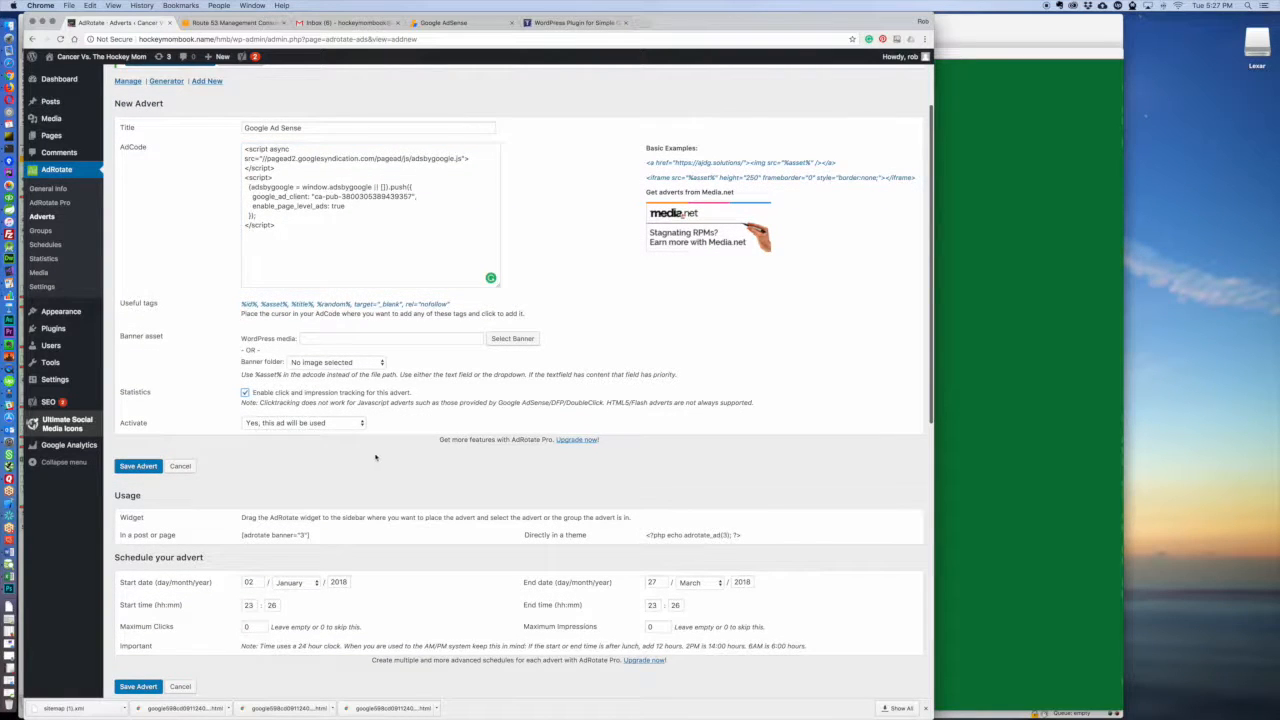
{"action": "scroll", "coordinate": [376, 457], "scroll_direction": "down", "scroll_amount": 5}
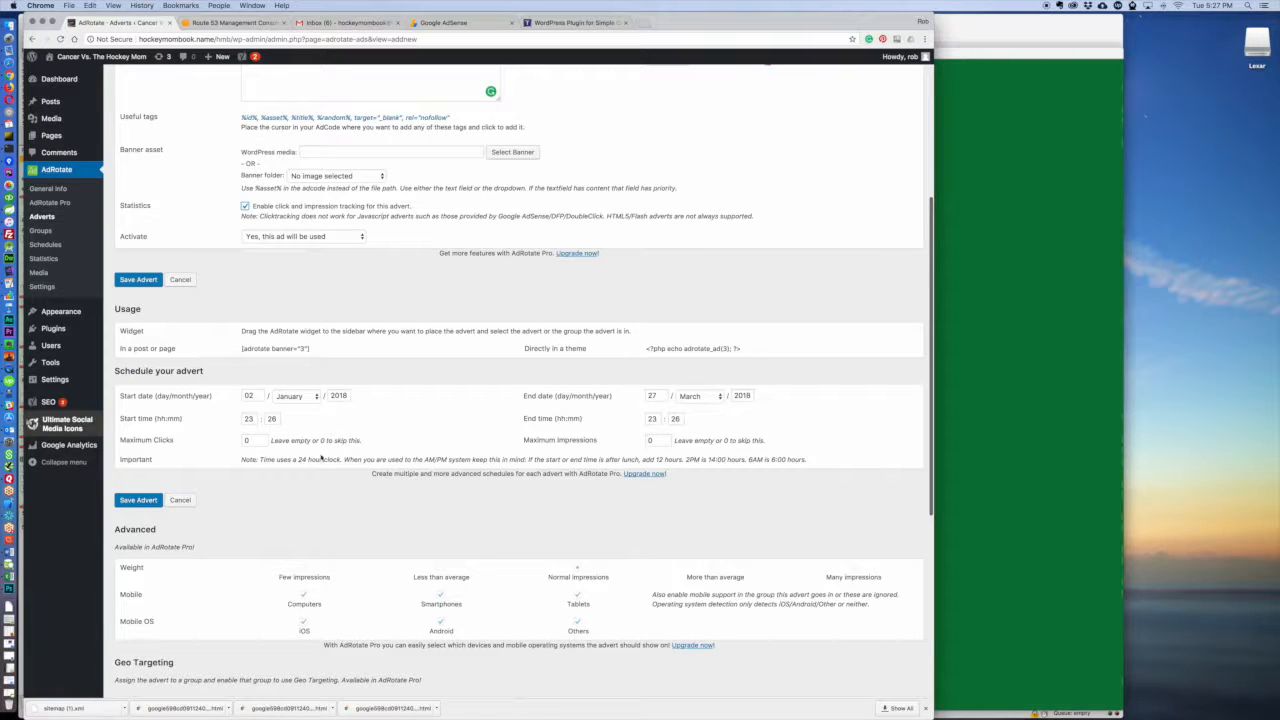
{"action": "left_click", "coordinate": [138, 500]}
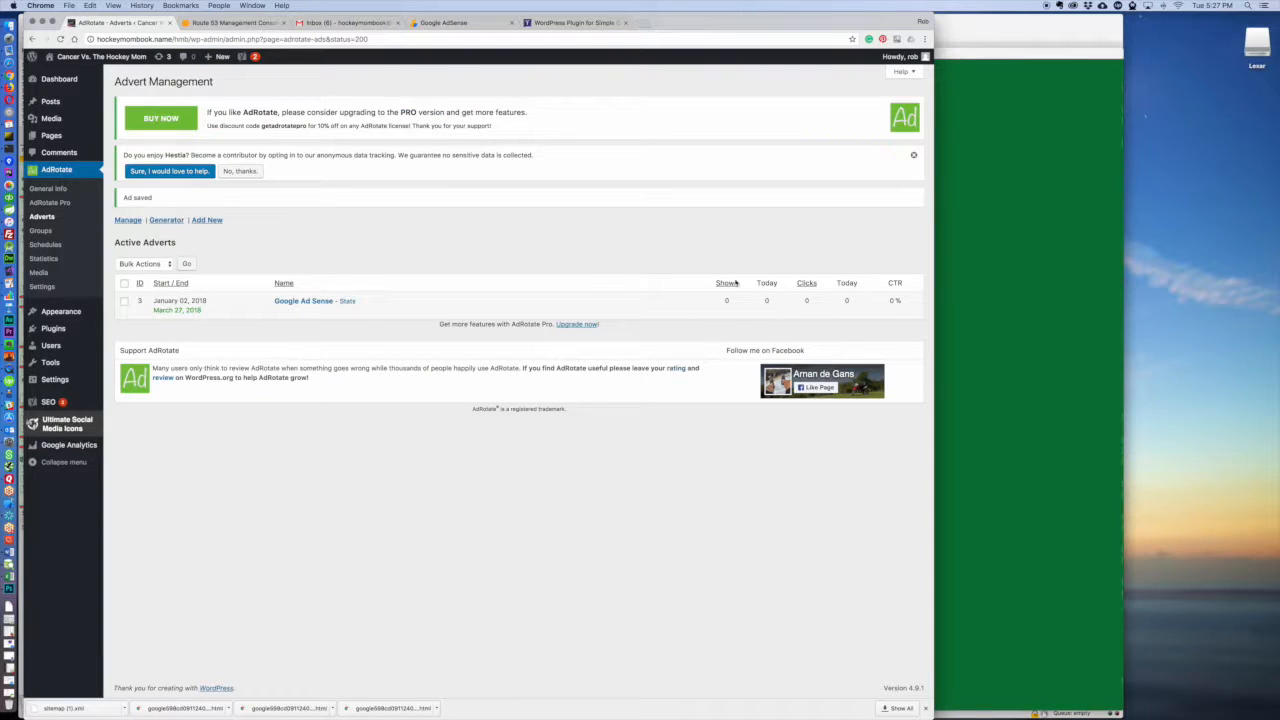
Step: Examine AdRotate's general info, Pro features and advert list, plus its Stats, Geo Targeting, Advertisers, Roles, Misc and Maintenance settings
{"action": "left_click", "coordinate": [47, 188]}
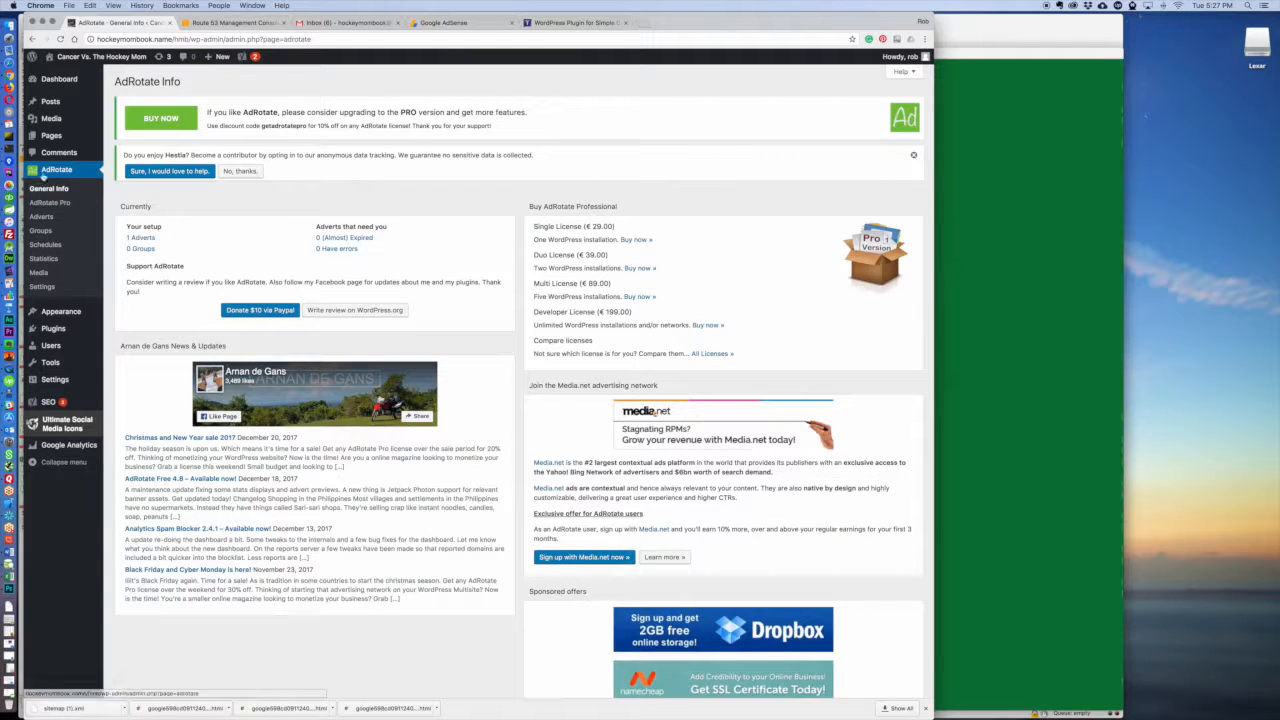
{"action": "left_click", "coordinate": [46, 203]}
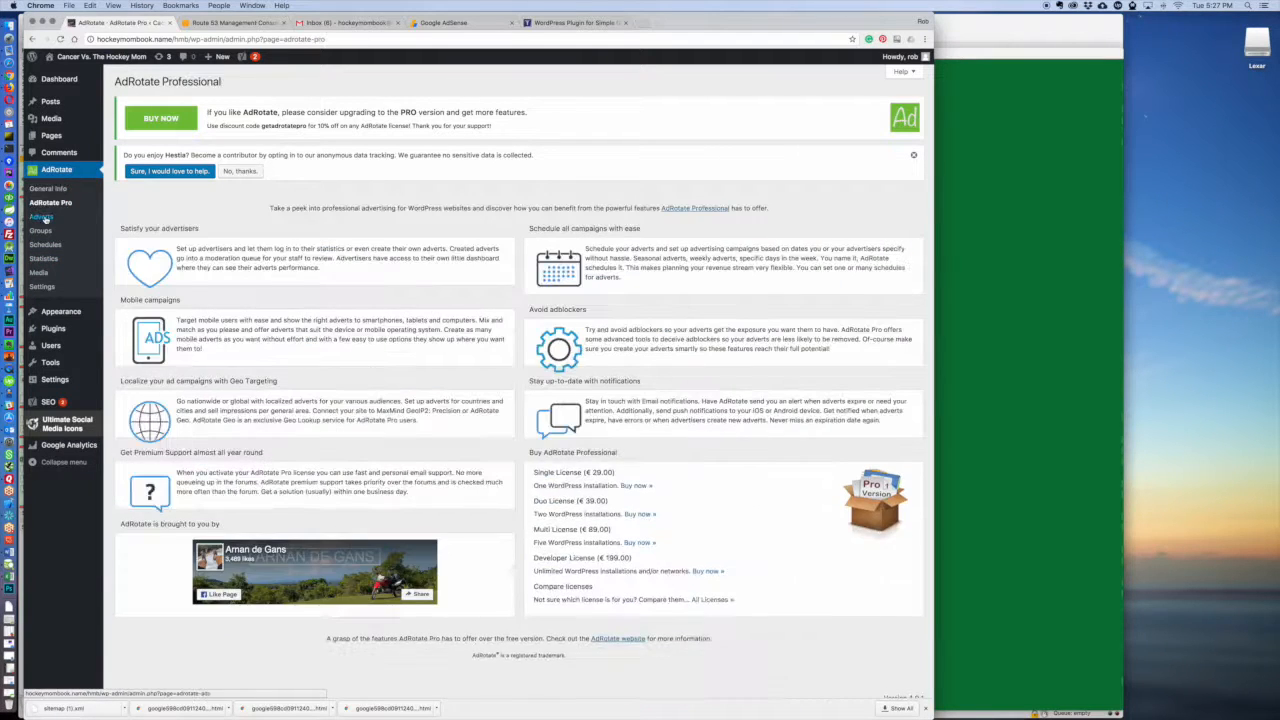
{"action": "left_click", "coordinate": [41, 216]}
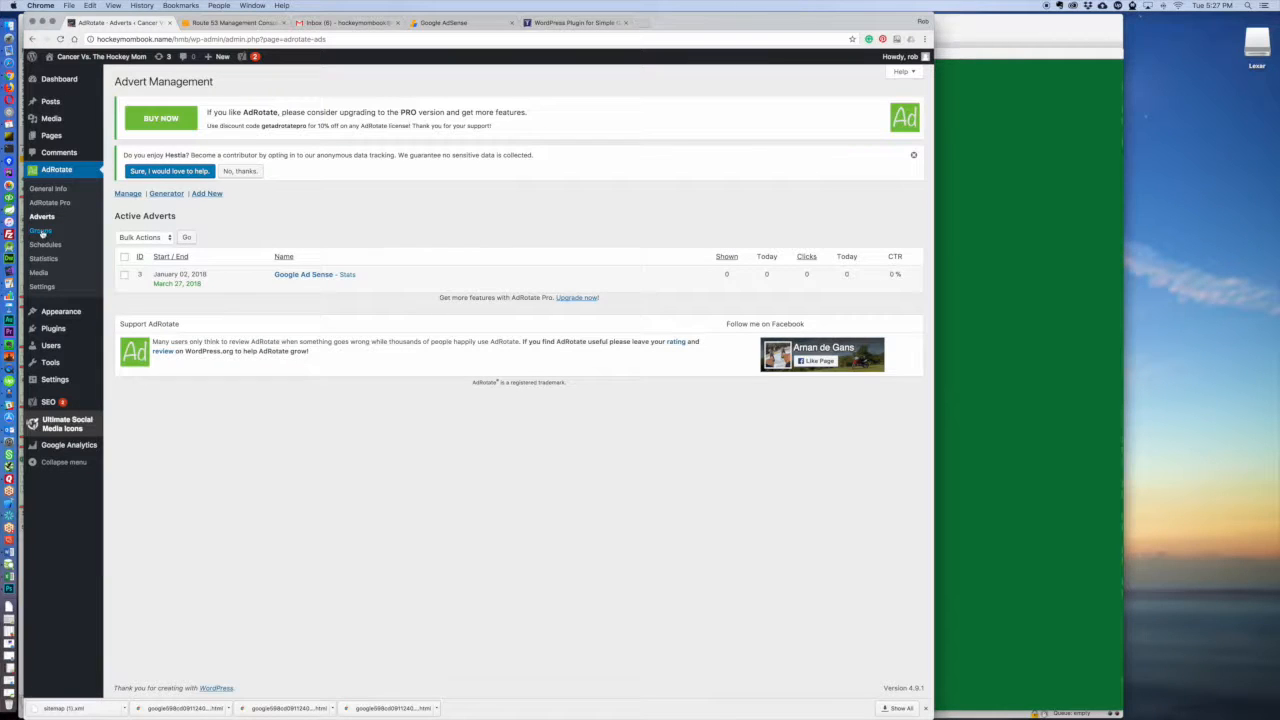
{"action": "left_click", "coordinate": [42, 286]}
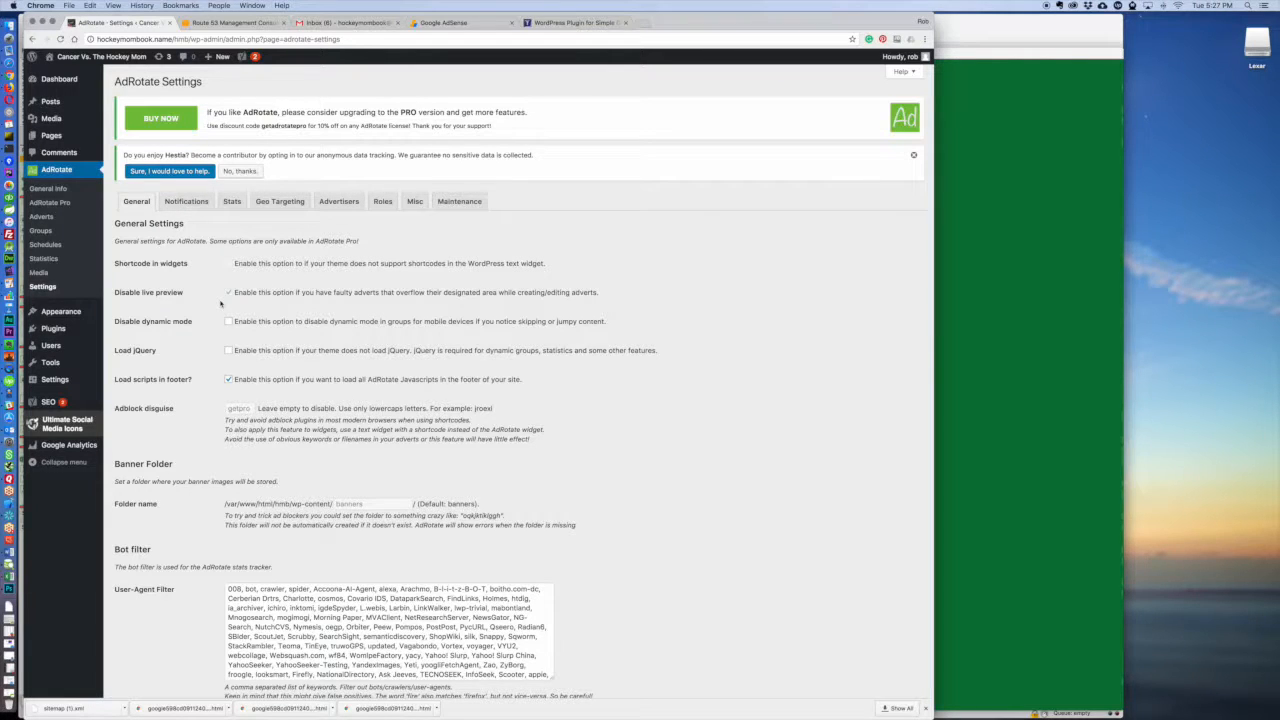
{"action": "left_click", "coordinate": [234, 204]}
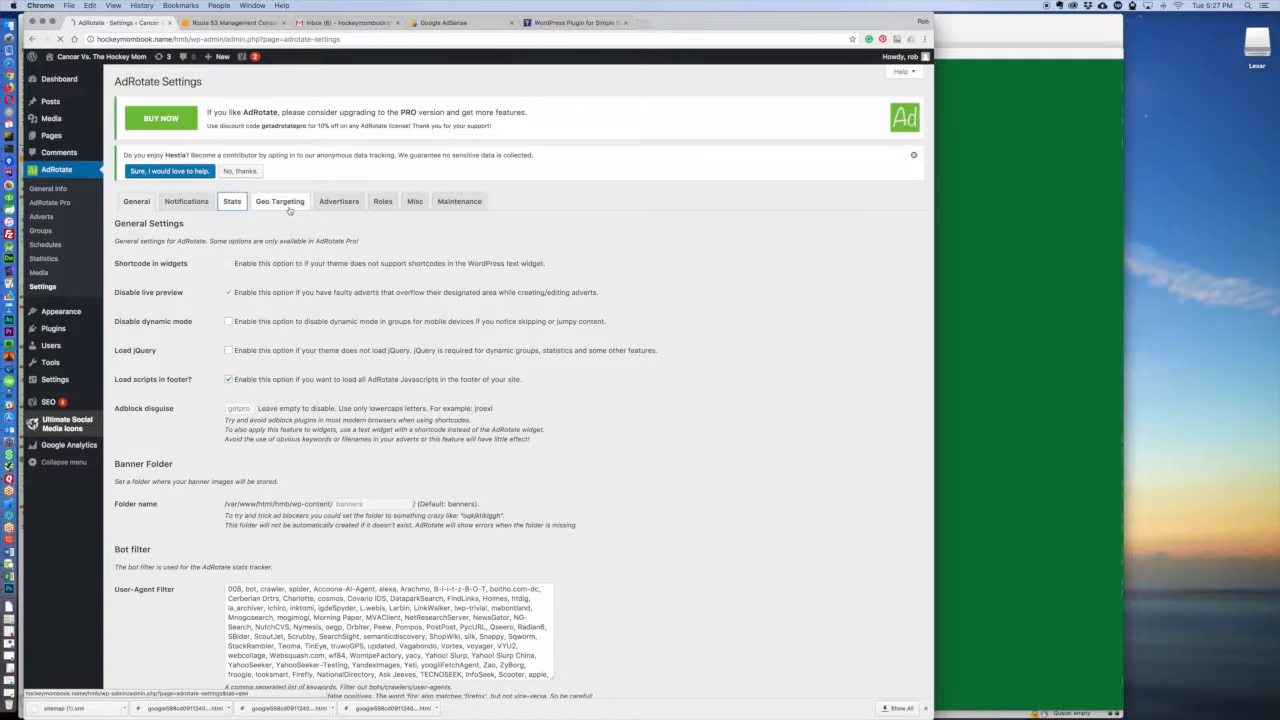
{"action": "left_click", "coordinate": [292, 205]}
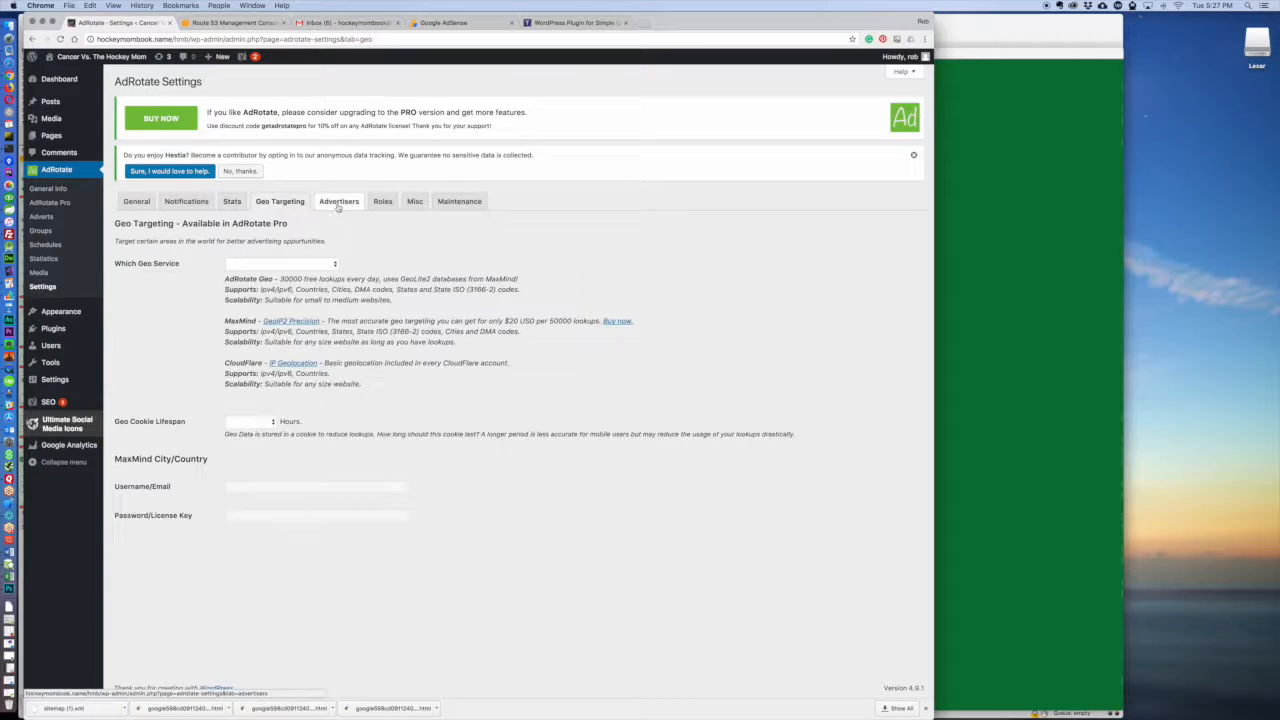
{"action": "left_click", "coordinate": [341, 205]}
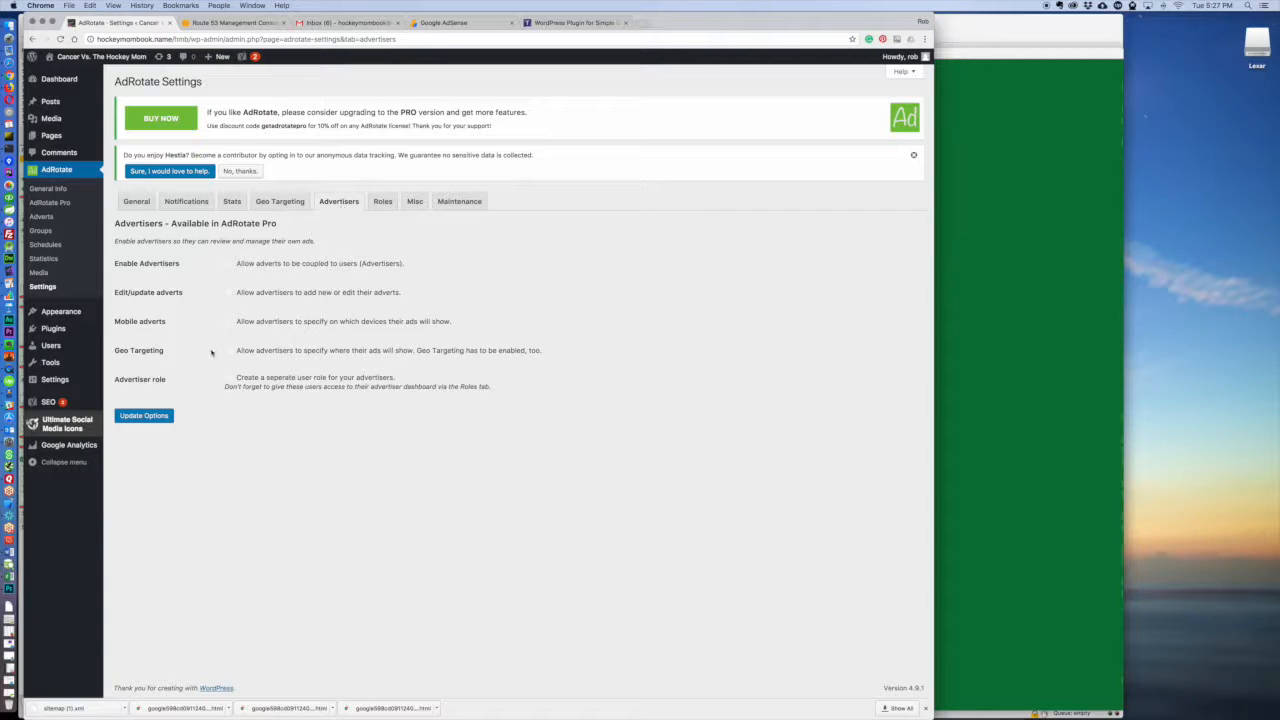
{"action": "left_click", "coordinate": [383, 203]}
{"action": "left_click", "coordinate": [413, 203]}
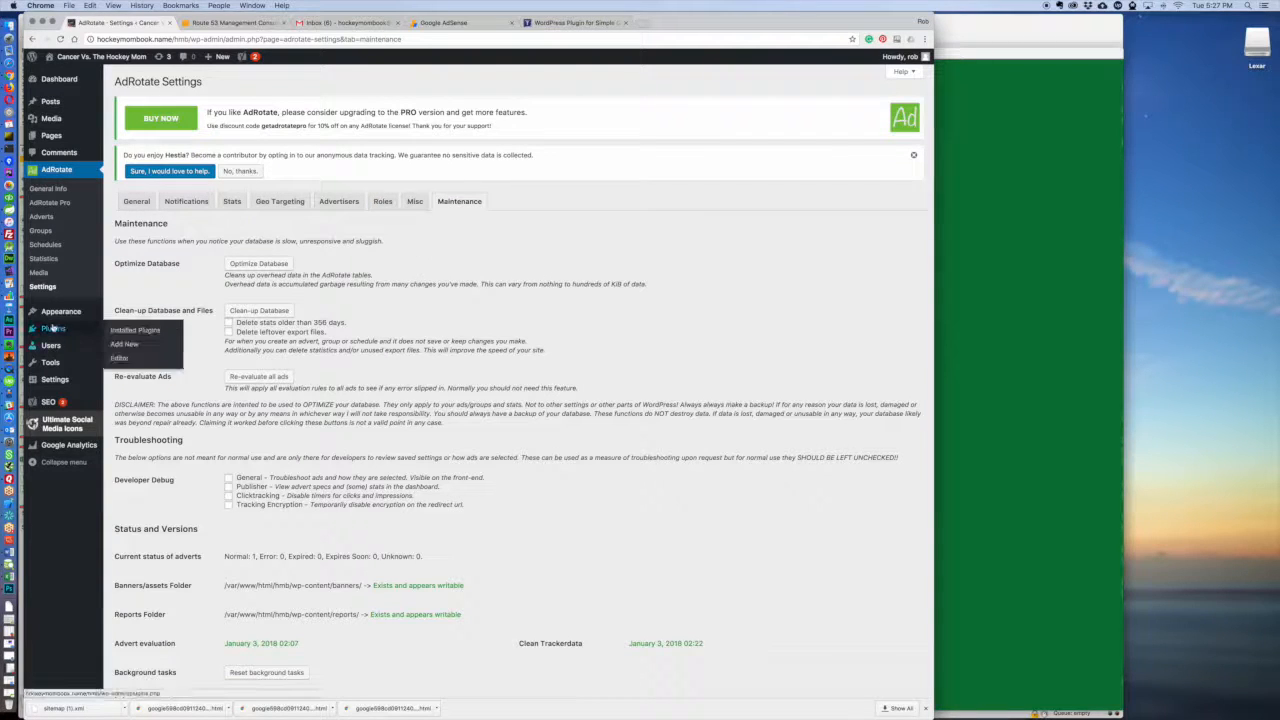
Step: Open the WordPress site's widget management page
{"action": "mouse_move", "coordinate": [55, 348]}
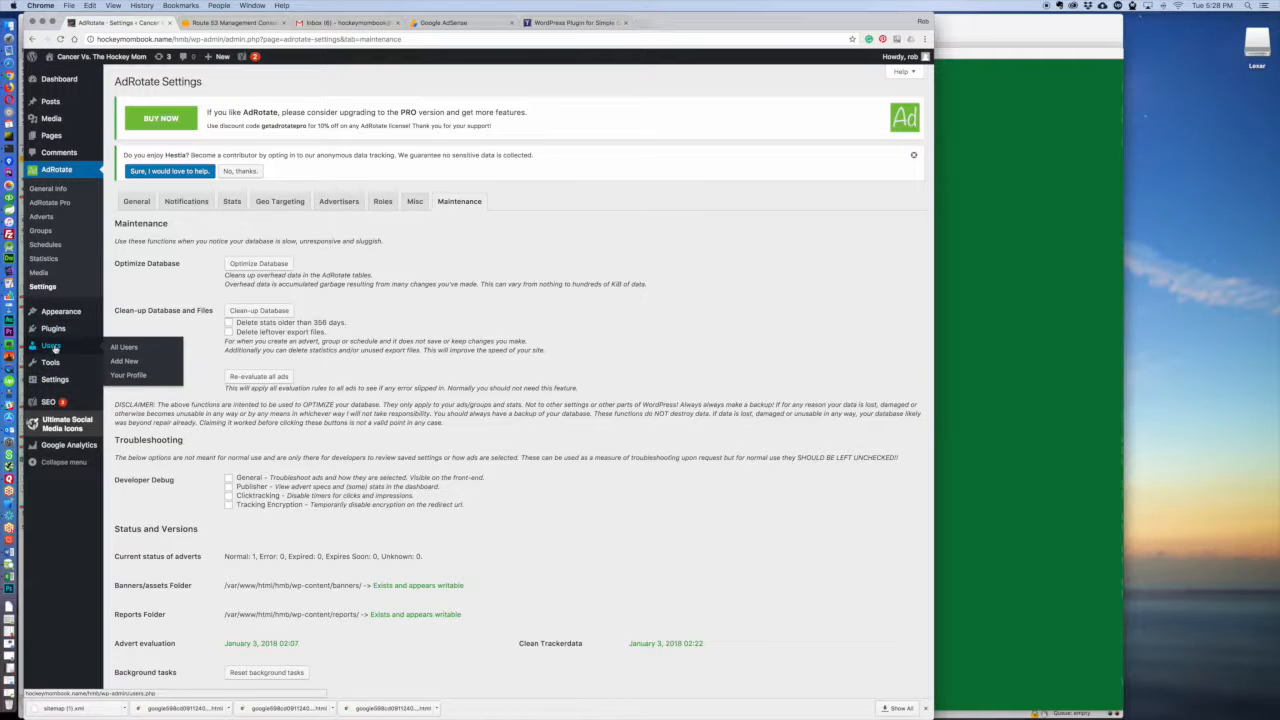
{"action": "mouse_move", "coordinate": [62, 311]}
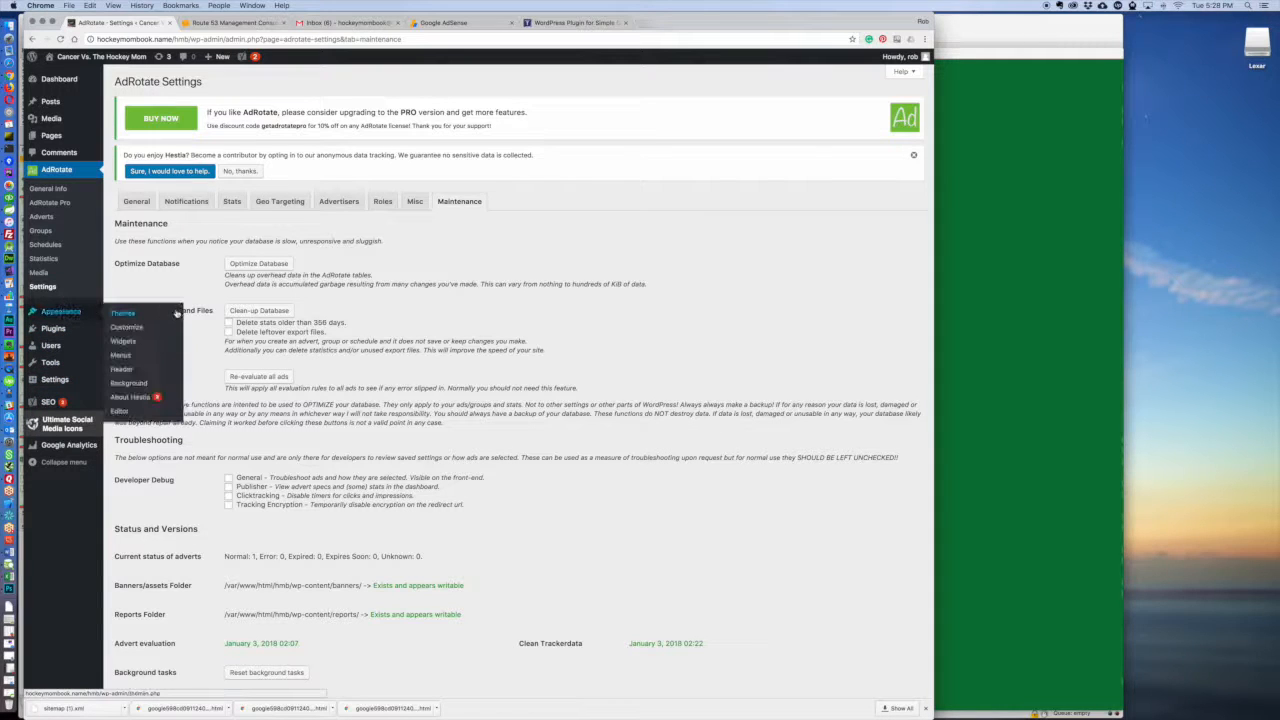
{"action": "left_click", "coordinate": [124, 343]}
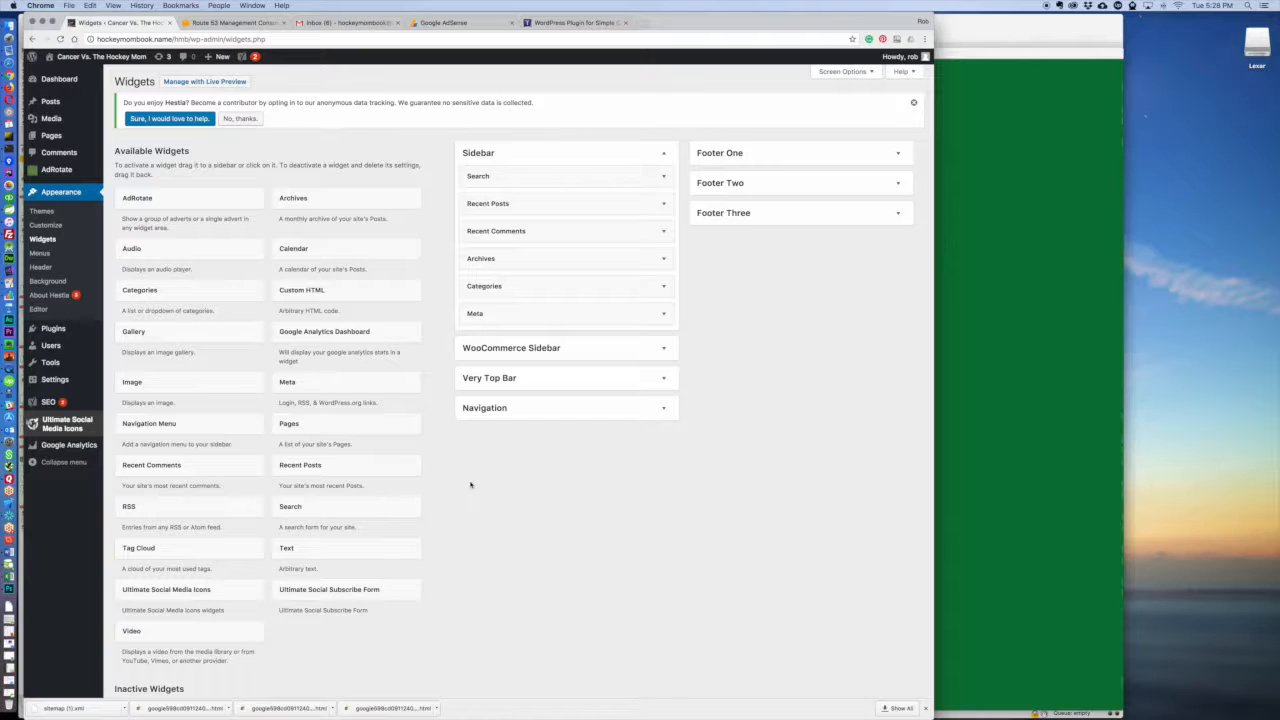
Step: Add the AdRotate widget to the Sidebar below Search and title it "Our Supporters"
{"action": "scroll", "coordinate": [471, 485], "scroll_direction": "down", "scroll_amount": 2}
{"action": "scroll", "coordinate": [471, 485], "scroll_direction": "up", "scroll_amount": 2}
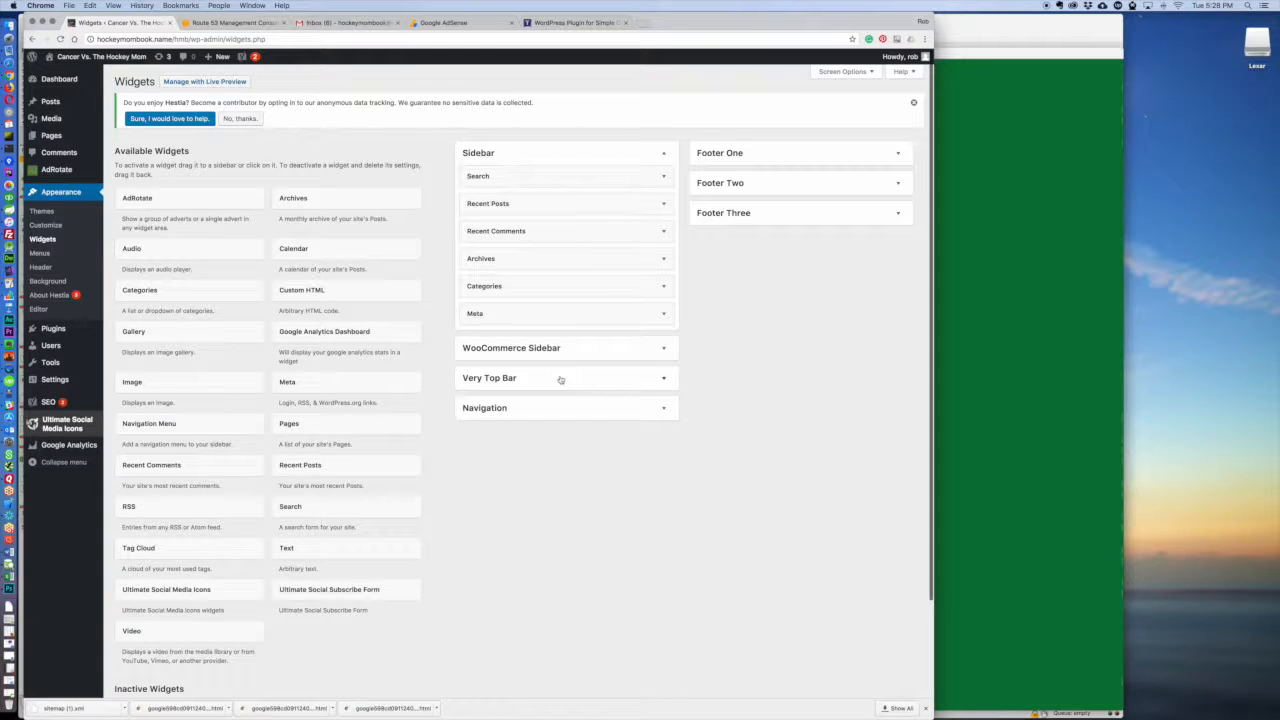
{"action": "left_click_drag", "start_coordinate": [136, 198], "coordinate": [488, 207]}
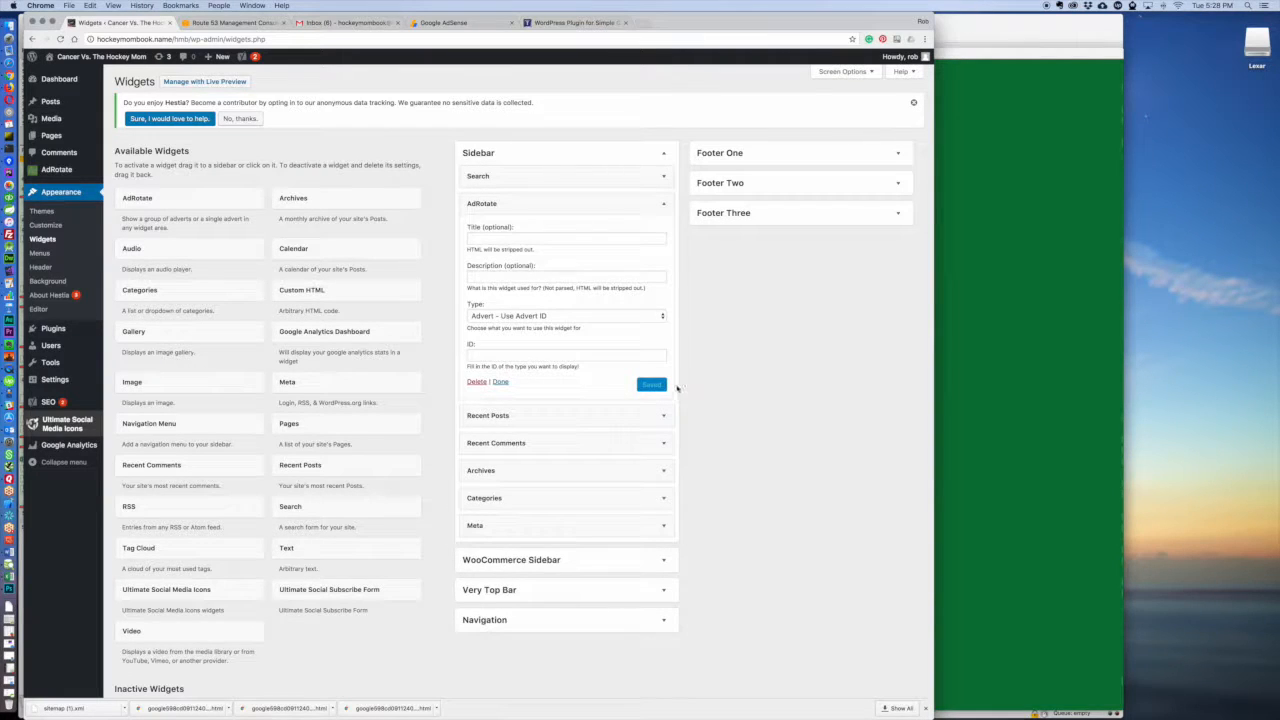
{"action": "left_click", "coordinate": [530, 241]}
{"action": "type", "text": "Ourt 3"}
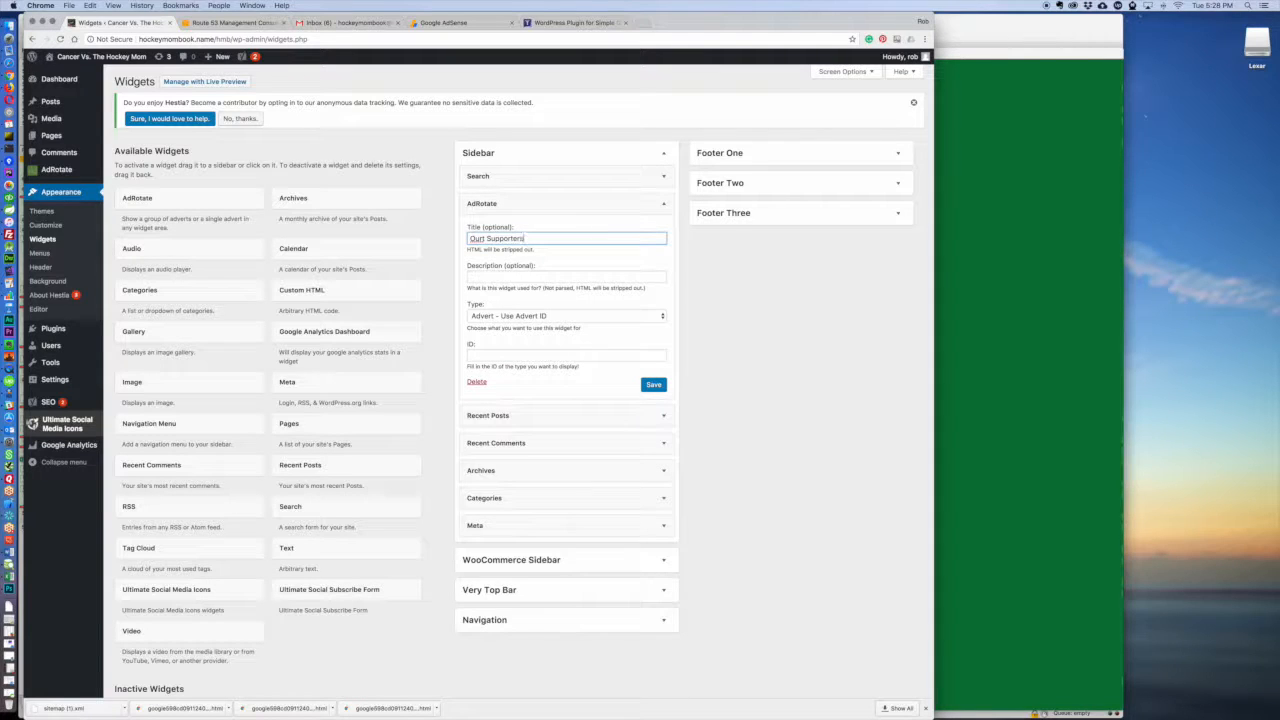
{"action": "key", "text": "BackSpace"}
Step: Set the AdRotate widget's type to "Advert - Use Advert ID", save the widget and close its settings
{"action": "left_click", "coordinate": [503, 316]}
{"action": "left_click", "coordinate": [558, 316]}
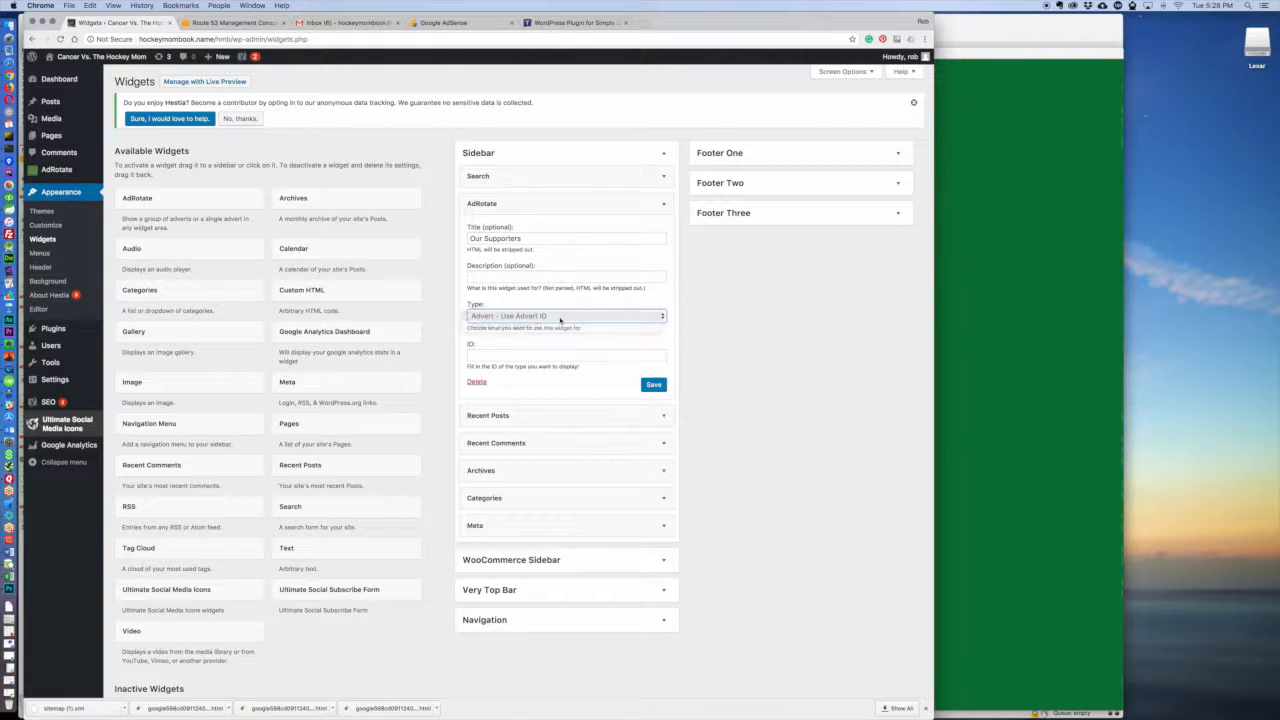
{"action": "left_click", "coordinate": [560, 316]}
{"action": "left_click", "coordinate": [565, 329]}
{"action": "left_click", "coordinate": [547, 318]}
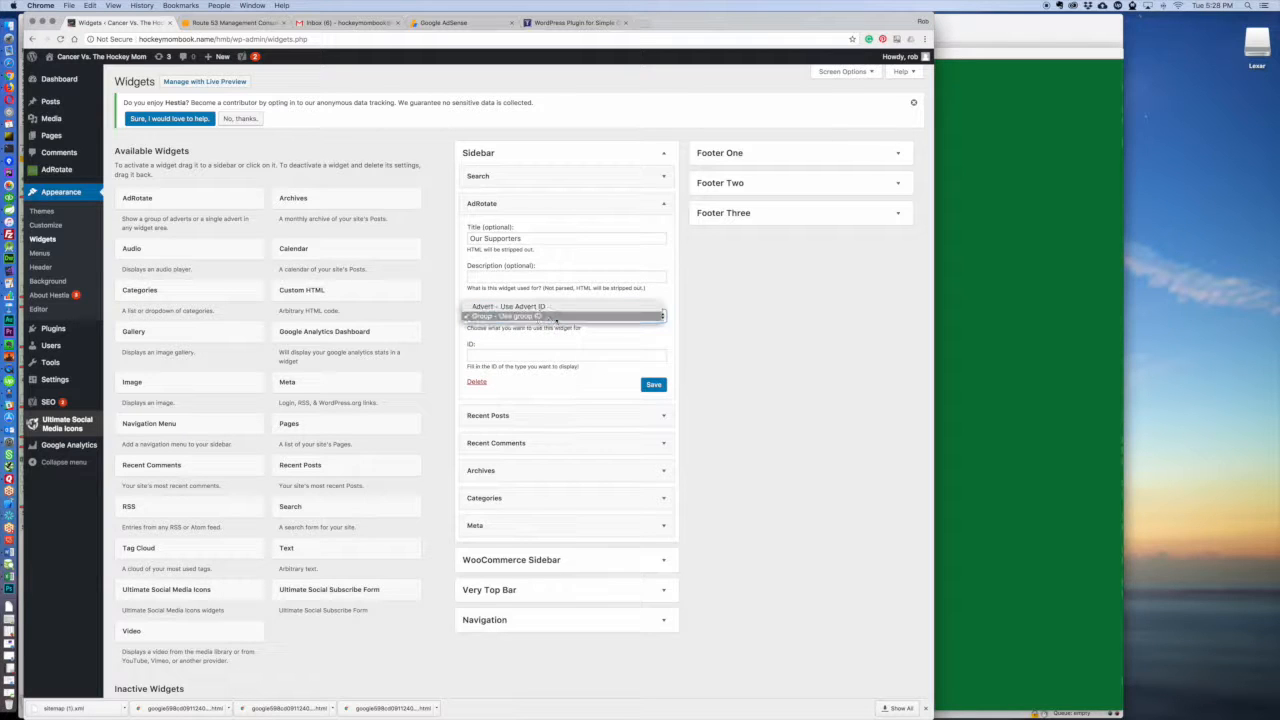
{"action": "left_click", "coordinate": [552, 307]}
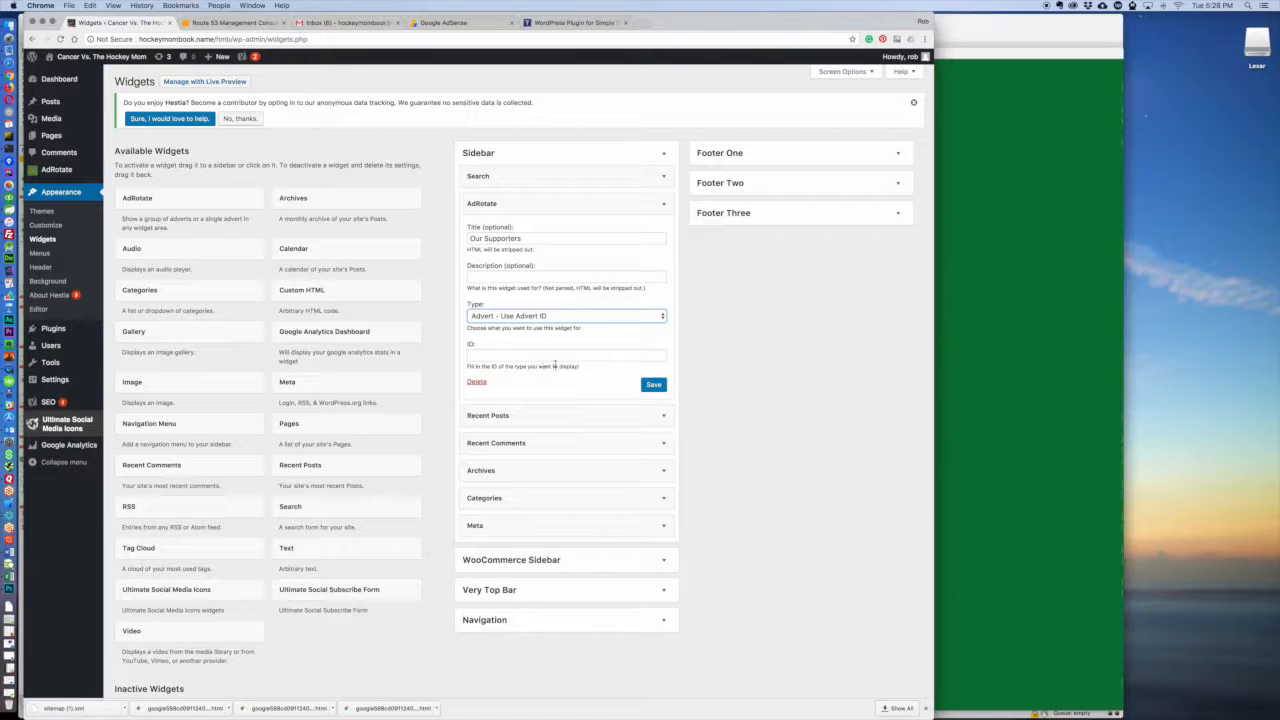
{"action": "left_click", "coordinate": [652, 385]}
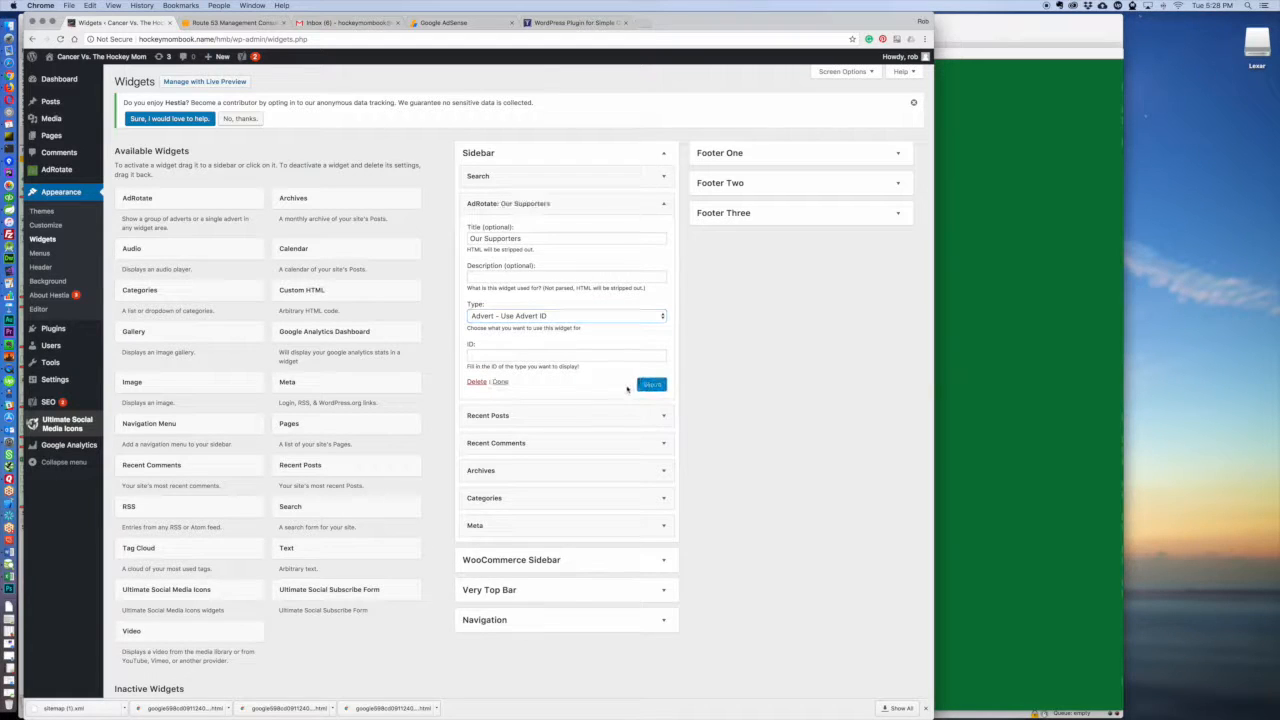
{"action": "left_click", "coordinate": [500, 382]}
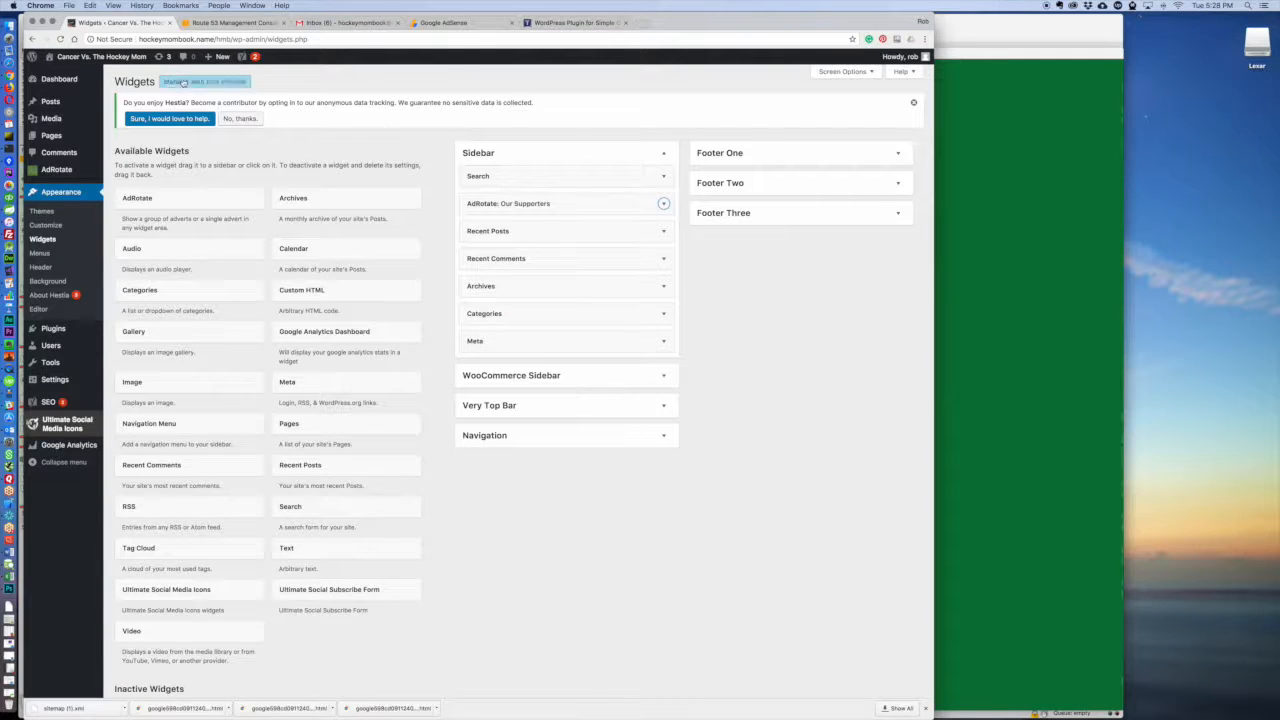
Step: Open the live site in a separate browser tab and check the "Our Supporters" section in its sidebar
{"action": "mouse_move", "coordinate": [120, 60]}
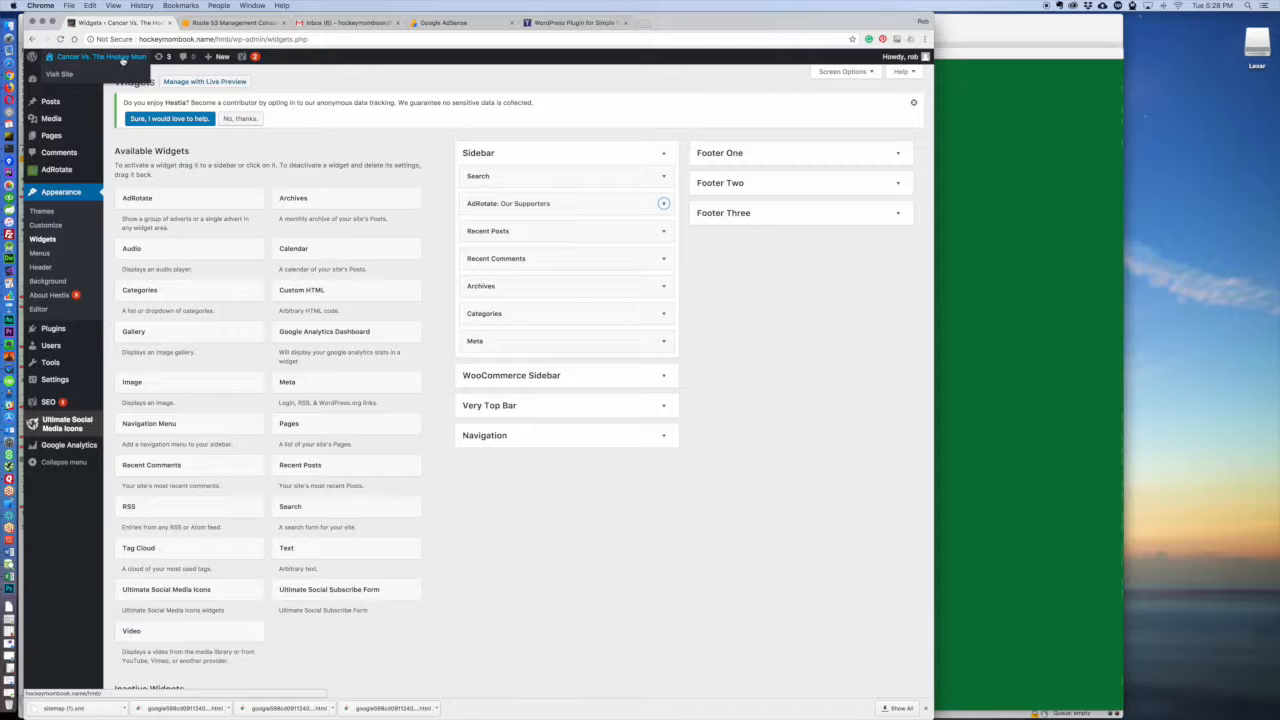
{"action": "right_click", "coordinate": [70, 75]}
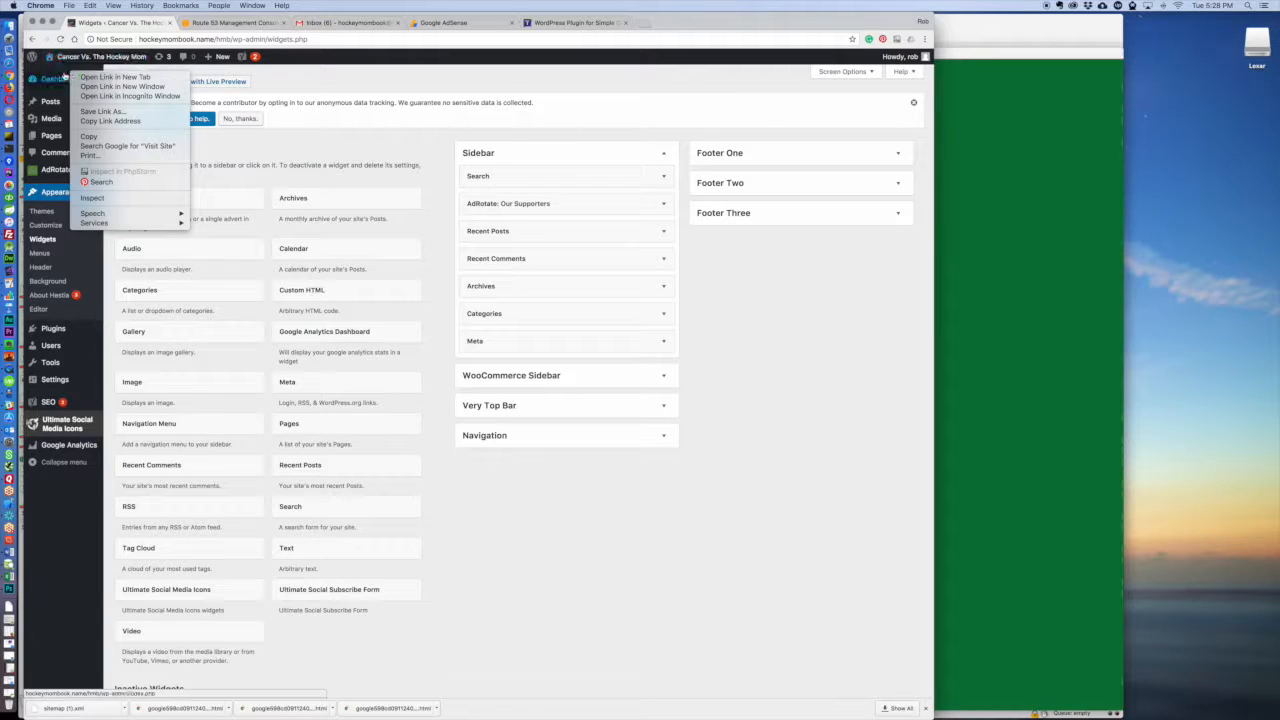
{"action": "right_click", "coordinate": [67, 58]}
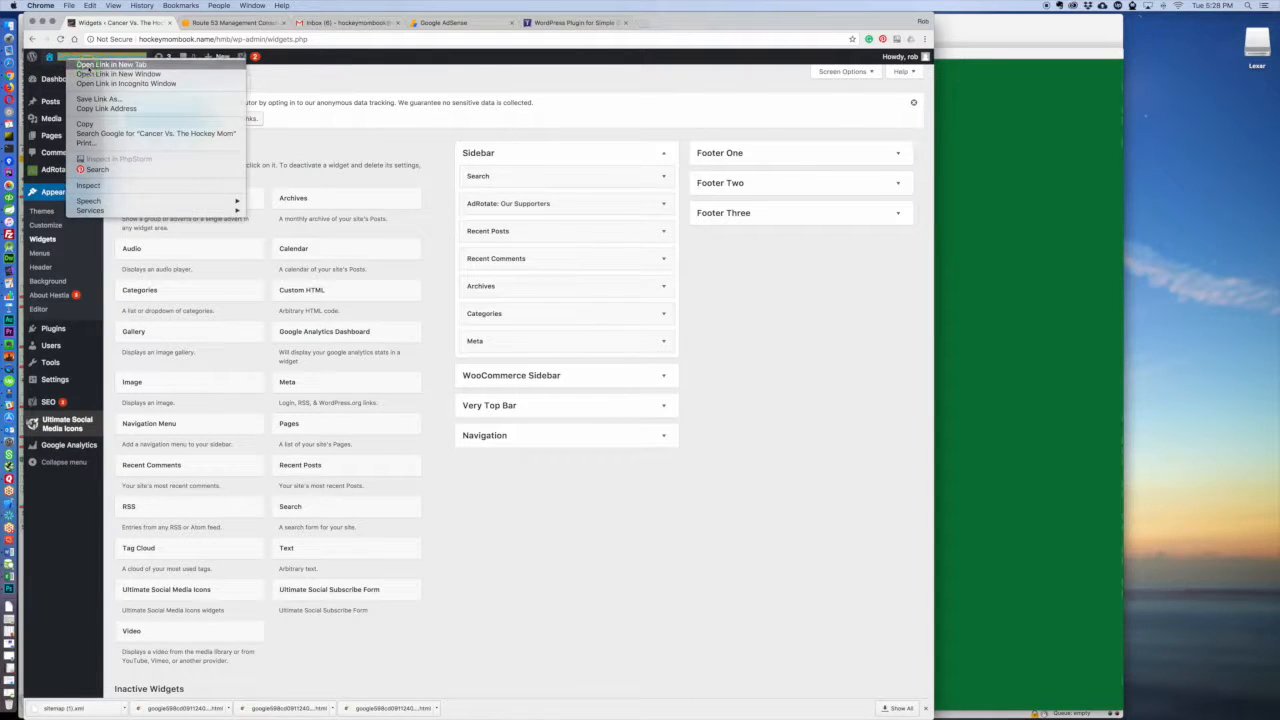
{"action": "left_click", "coordinate": [90, 65]}
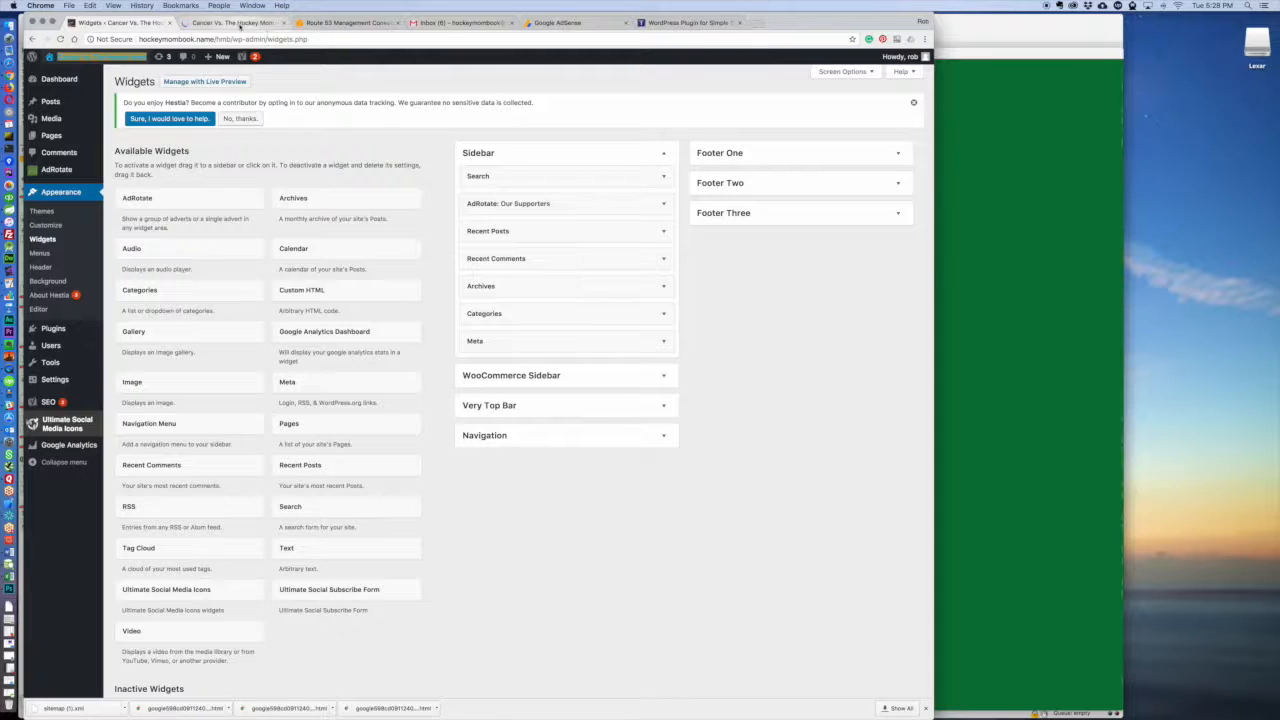
{"action": "left_click", "coordinate": [232, 22]}
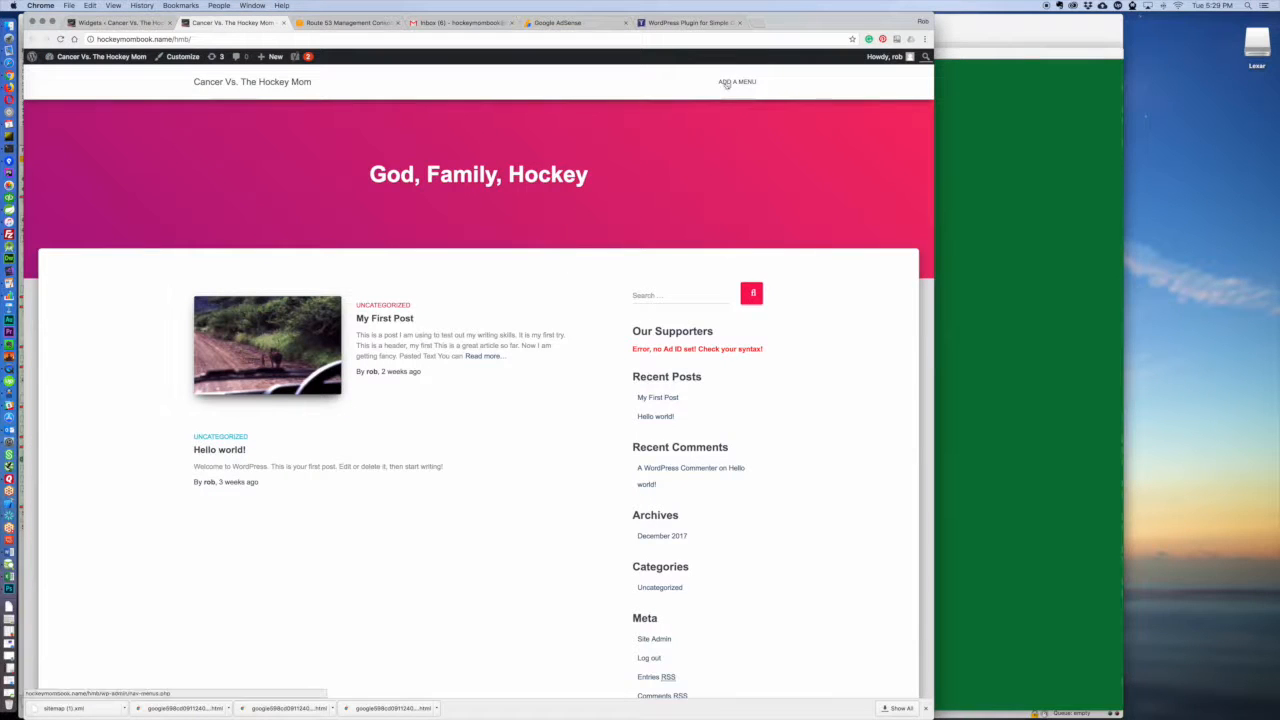
Step: Open the Google Ad Sense advert in AdRotate and look up its advert ID in the page address
{"action": "left_click", "coordinate": [118, 22]}
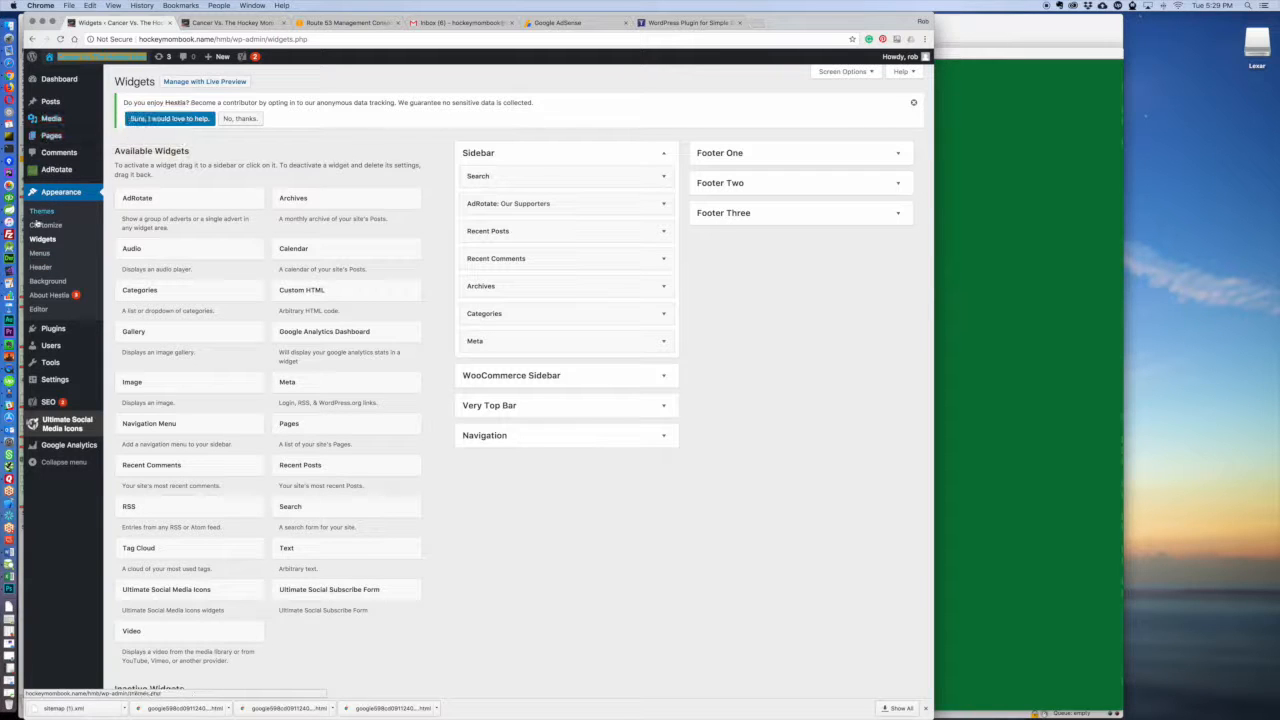
{"action": "left_click", "coordinate": [56, 169]}
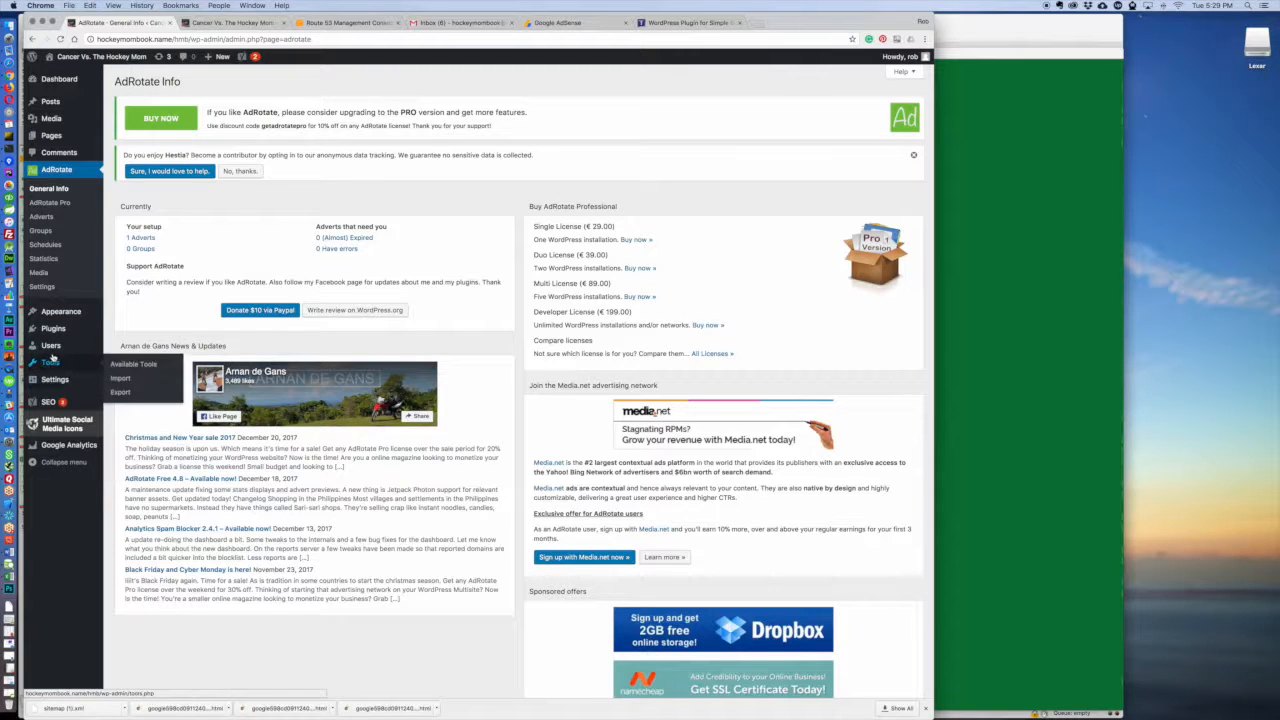
{"action": "left_click", "coordinate": [41, 216]}
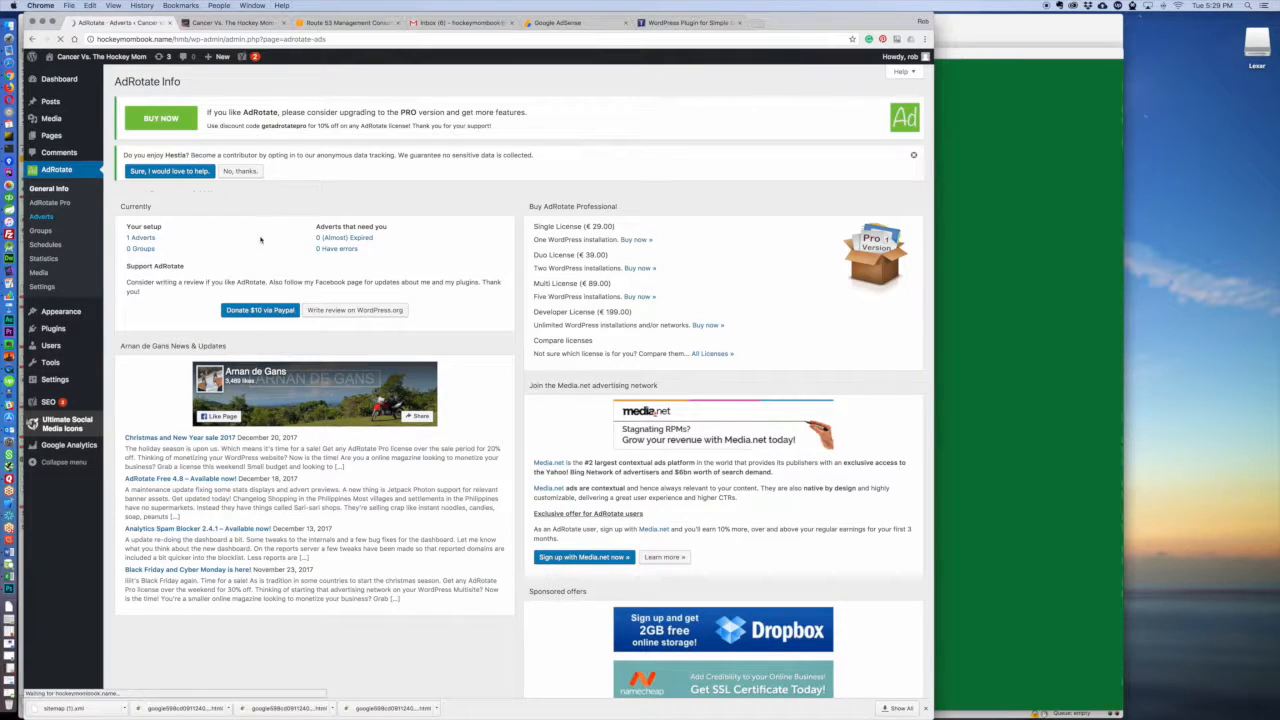
{"action": "left_click", "coordinate": [303, 274]}
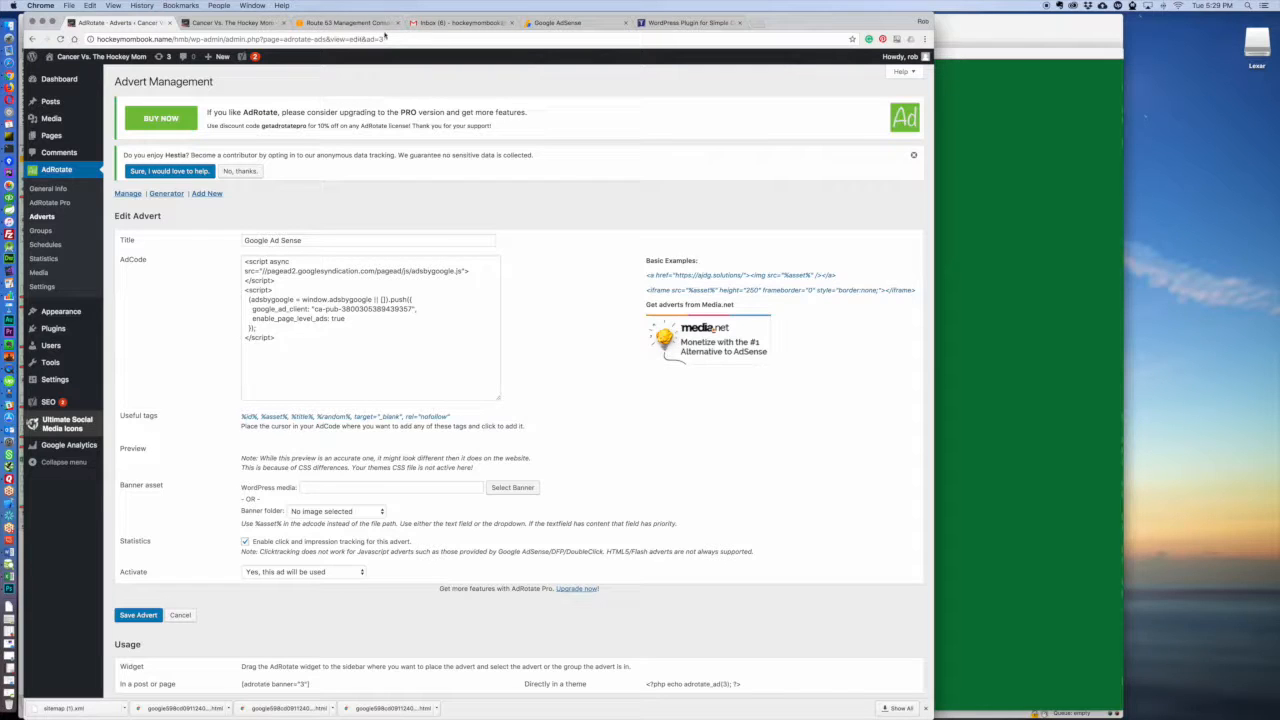
{"action": "double_click", "coordinate": [380, 38]}
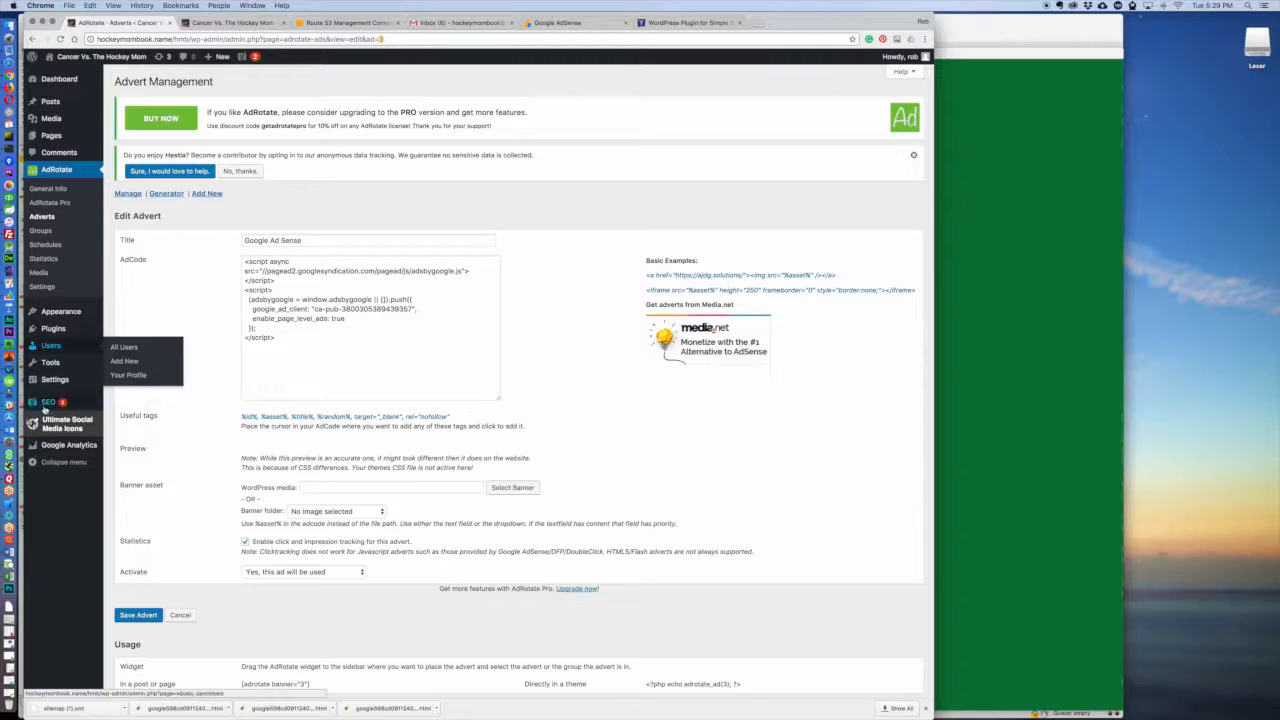
Step: Reopen the "Our Supporters" AdRotate widget in the Sidebar, set its ID to 3, save it and close its settings
{"action": "mouse_move", "coordinate": [60, 312]}
{"action": "left_click", "coordinate": [117, 341]}
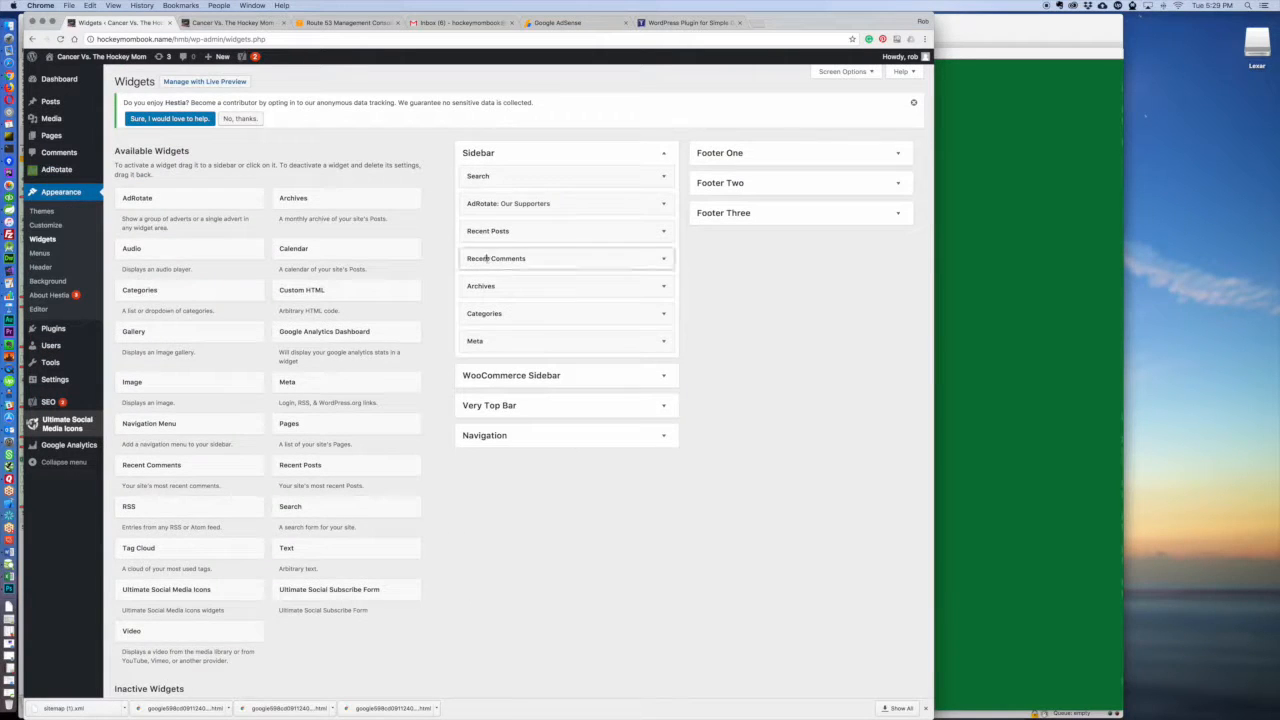
{"action": "left_click", "coordinate": [481, 203]}
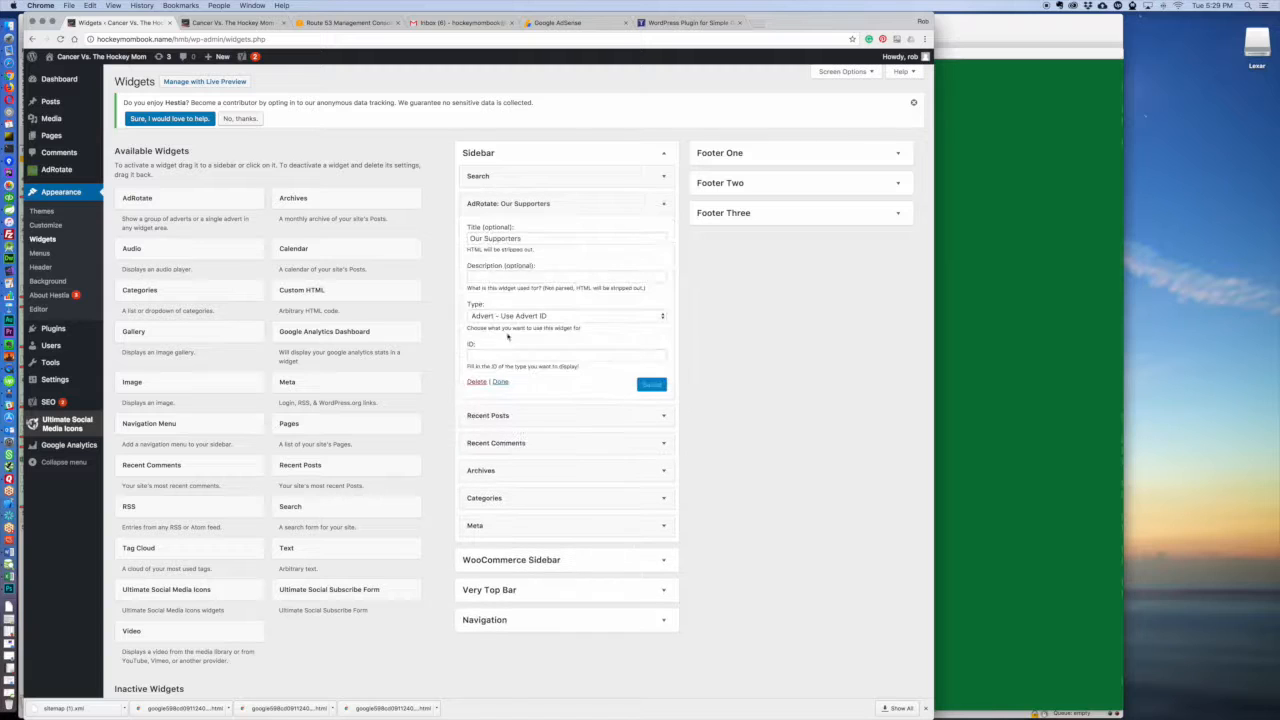
{"action": "left_click", "coordinate": [494, 316]}
{"action": "left_click", "coordinate": [494, 316]}
{"action": "left_click", "coordinate": [492, 354]}
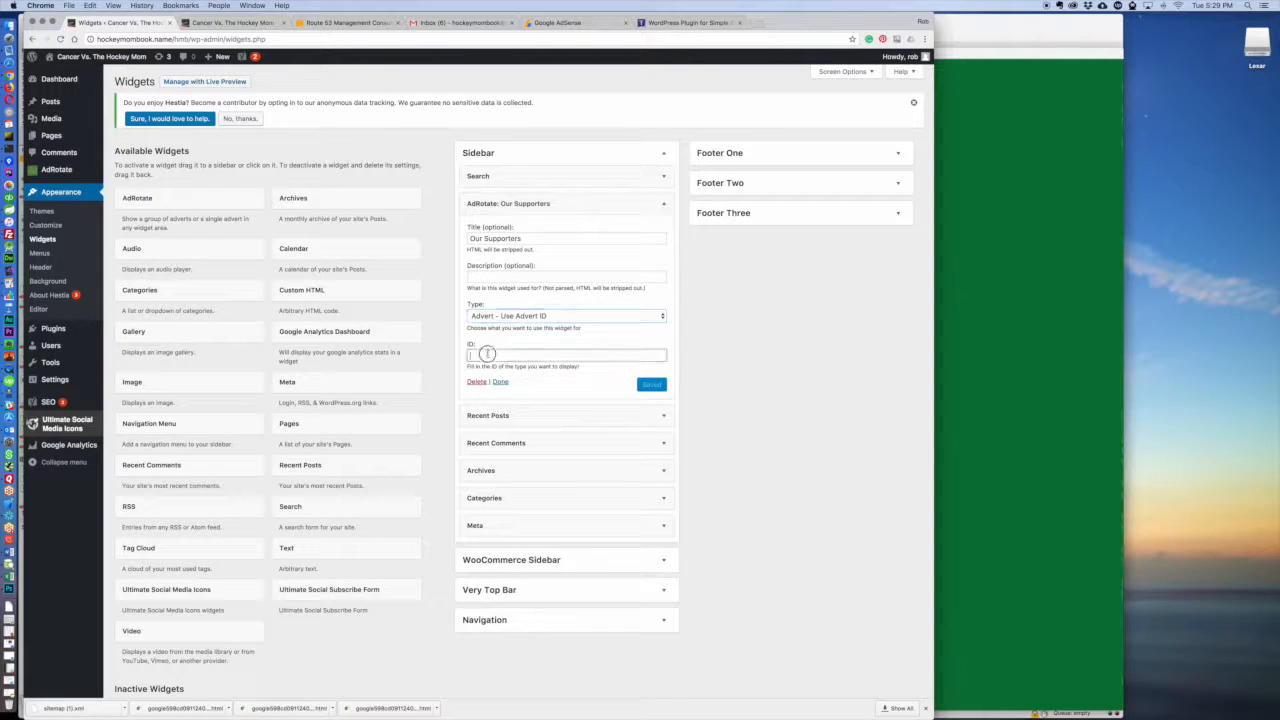
{"action": "type", "text": "3"}
{"action": "left_click", "coordinate": [651, 385]}
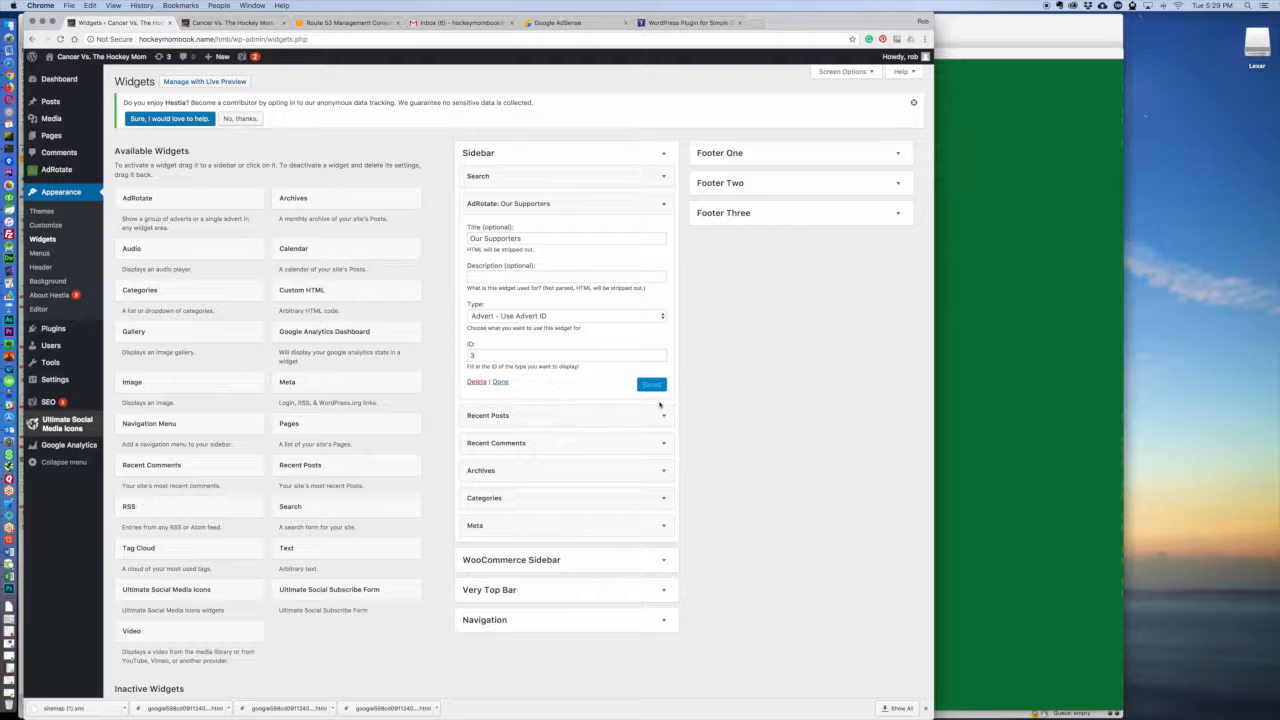
{"action": "left_click", "coordinate": [500, 382]}
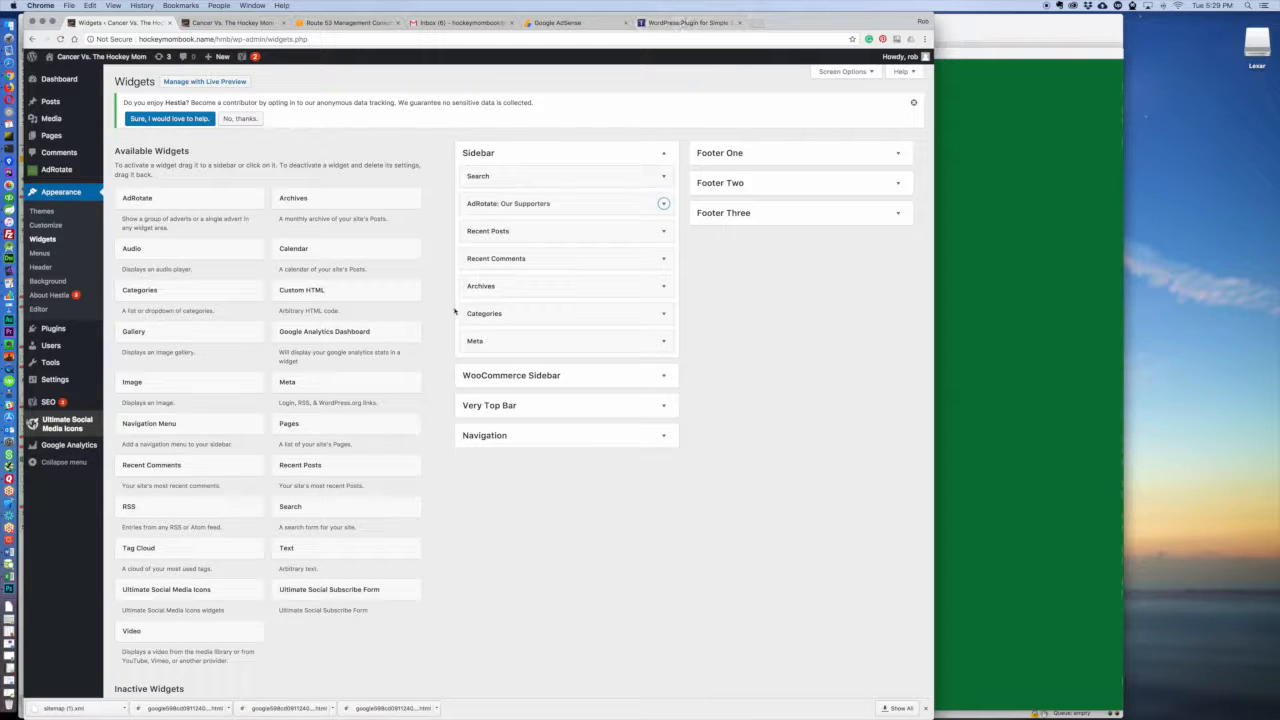
{"action": "left_click", "coordinate": [293, 551]}
{"action": "left_click_drag", "start_coordinate": [286, 549], "coordinate": [478, 396]}
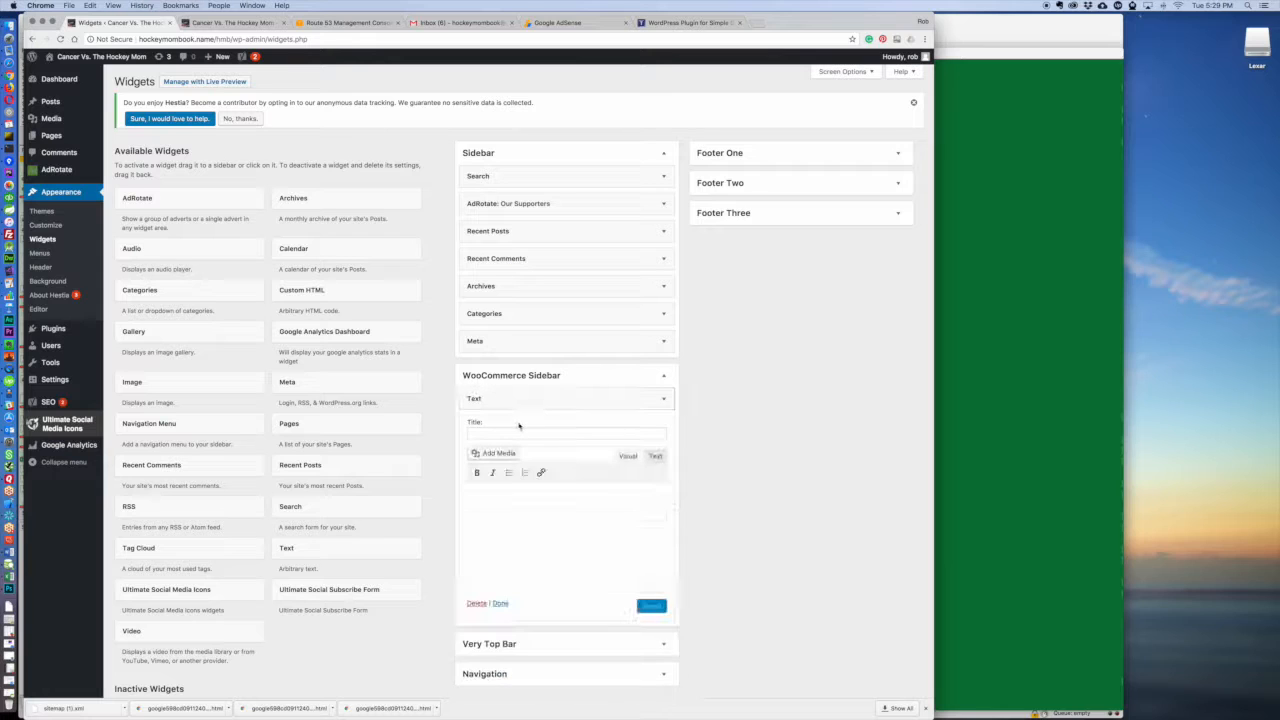
{"action": "scroll", "coordinate": [558, 420], "scroll_direction": "down", "scroll_amount": 1}
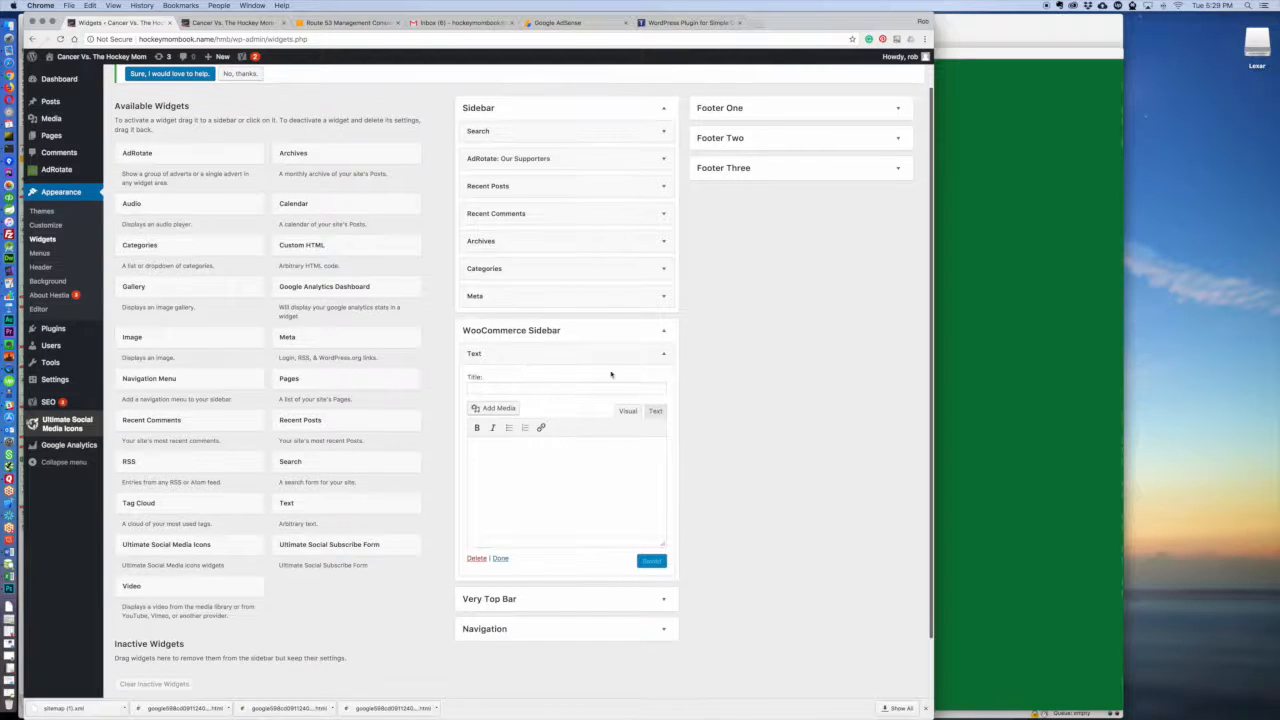
{"action": "left_click", "coordinate": [661, 332]}
{"action": "right_click", "coordinate": [556, 337]}
{"action": "left_click", "coordinate": [521, 337]}
{"action": "left_click", "coordinate": [663, 334]}
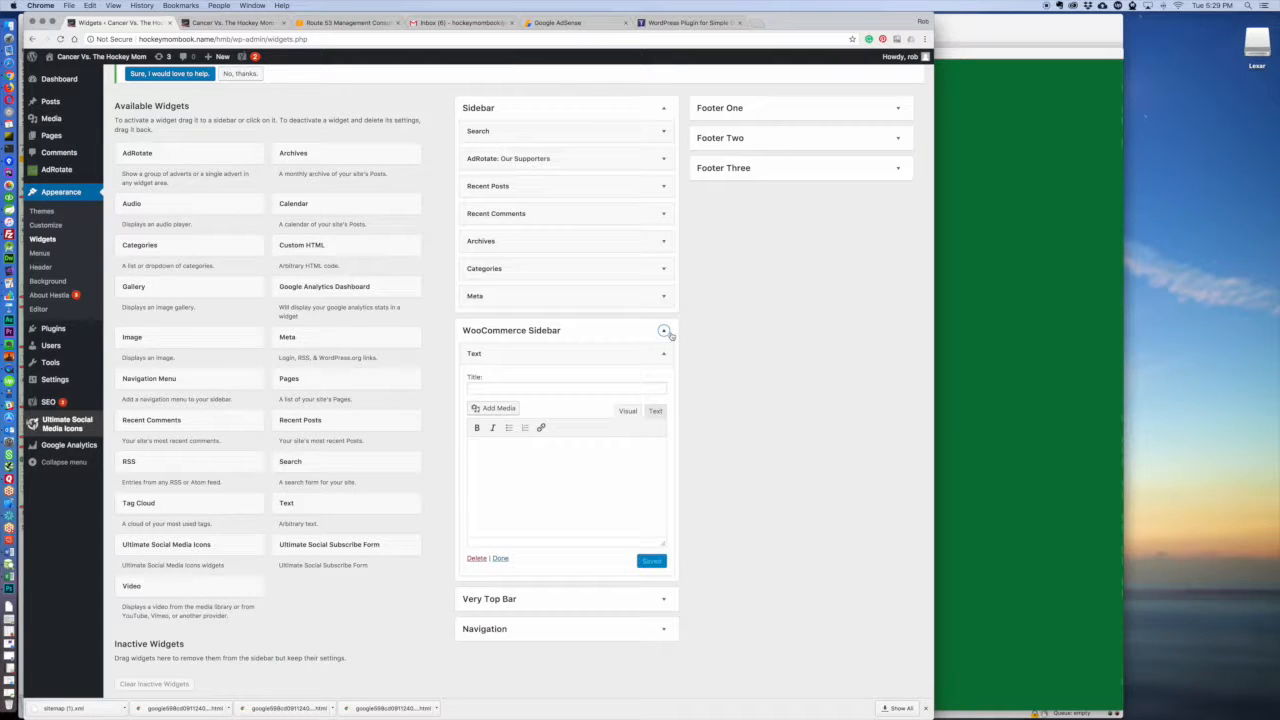
{"action": "left_click", "coordinate": [476, 559]}
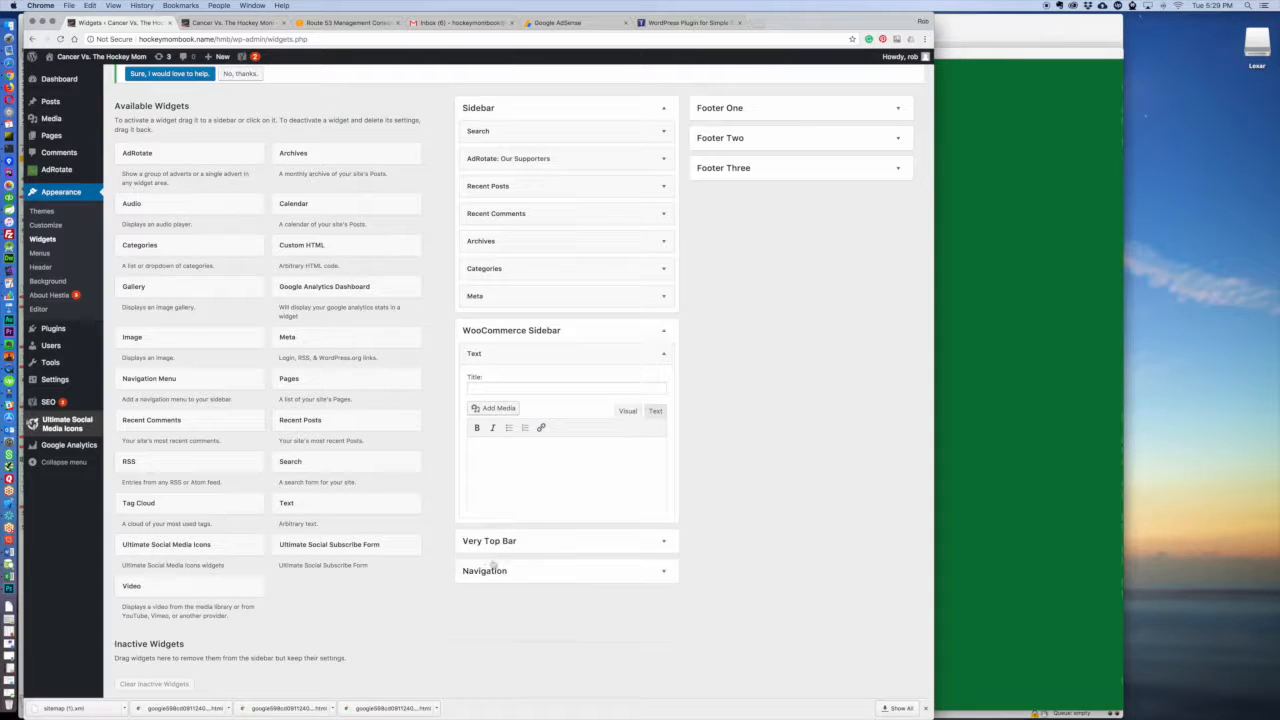
{"action": "left_click", "coordinate": [665, 331]}
Step: Add a Text widget to the Sidebar below Meta and paste the AdSense script into its content
{"action": "left_click_drag", "start_coordinate": [288, 508], "coordinate": [486, 318]}
{"action": "left_click", "coordinate": [518, 449]}
{"action": "key", "text": "super+v"}
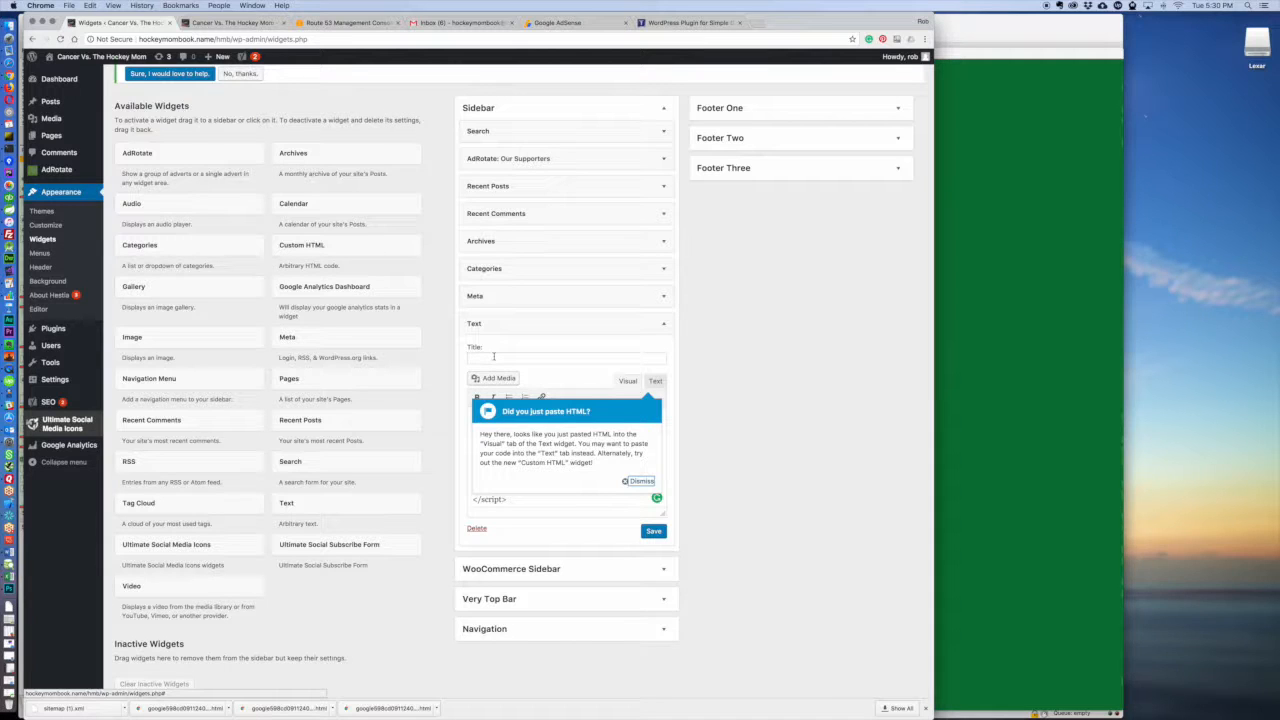
{"action": "left_click", "coordinate": [493, 356]}
{"action": "left_click", "coordinate": [637, 481]}
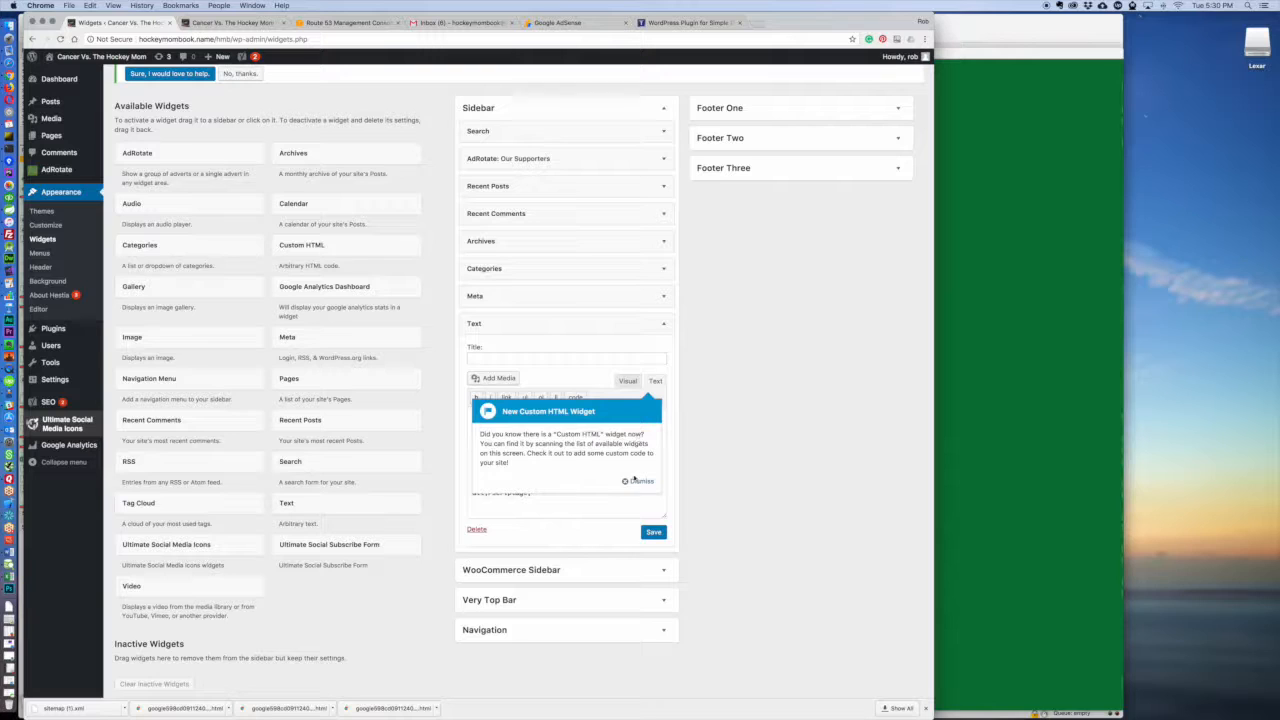
Step: Replace the Text widget's content with the AdSense script in its Text view, title the widget "Another Ad" and save it
{"action": "left_click", "coordinate": [636, 481]}
{"action": "left_click", "coordinate": [580, 458]}
{"action": "key", "text": "super+a"}
{"action": "key", "text": "super+v"}
{"action": "left_click", "coordinate": [626, 382]}
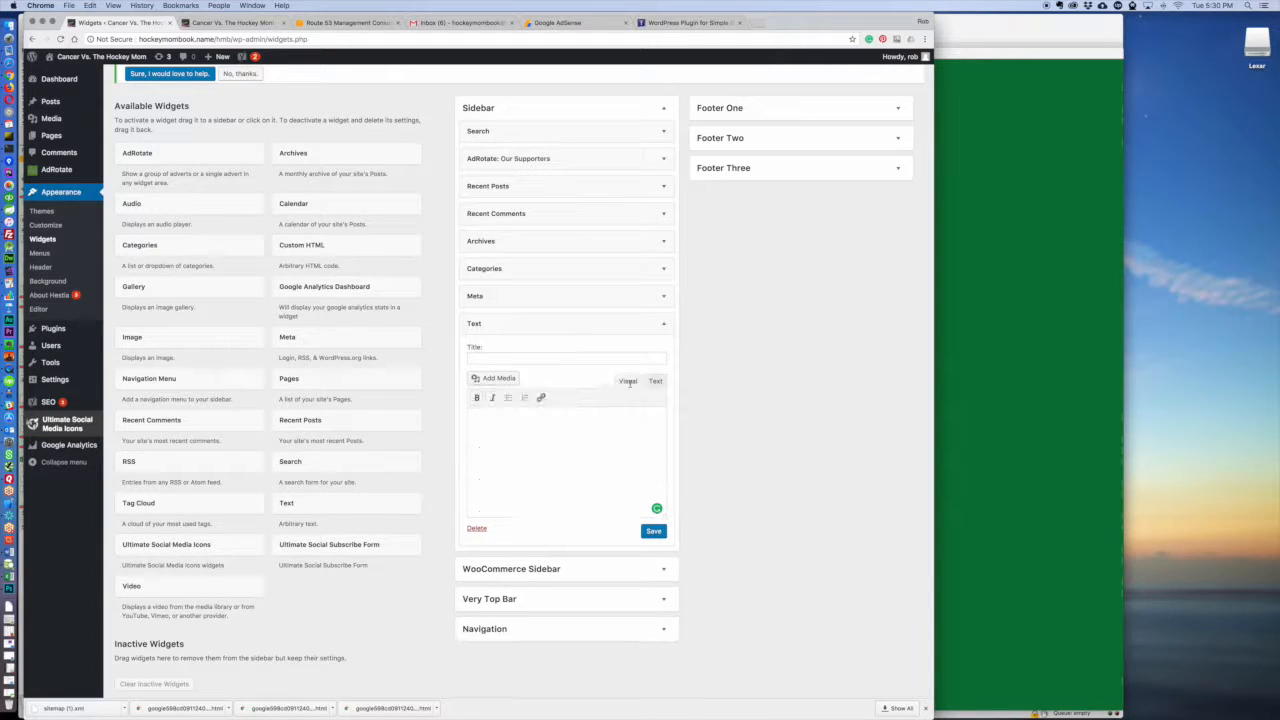
{"action": "left_click", "coordinate": [485, 357]}
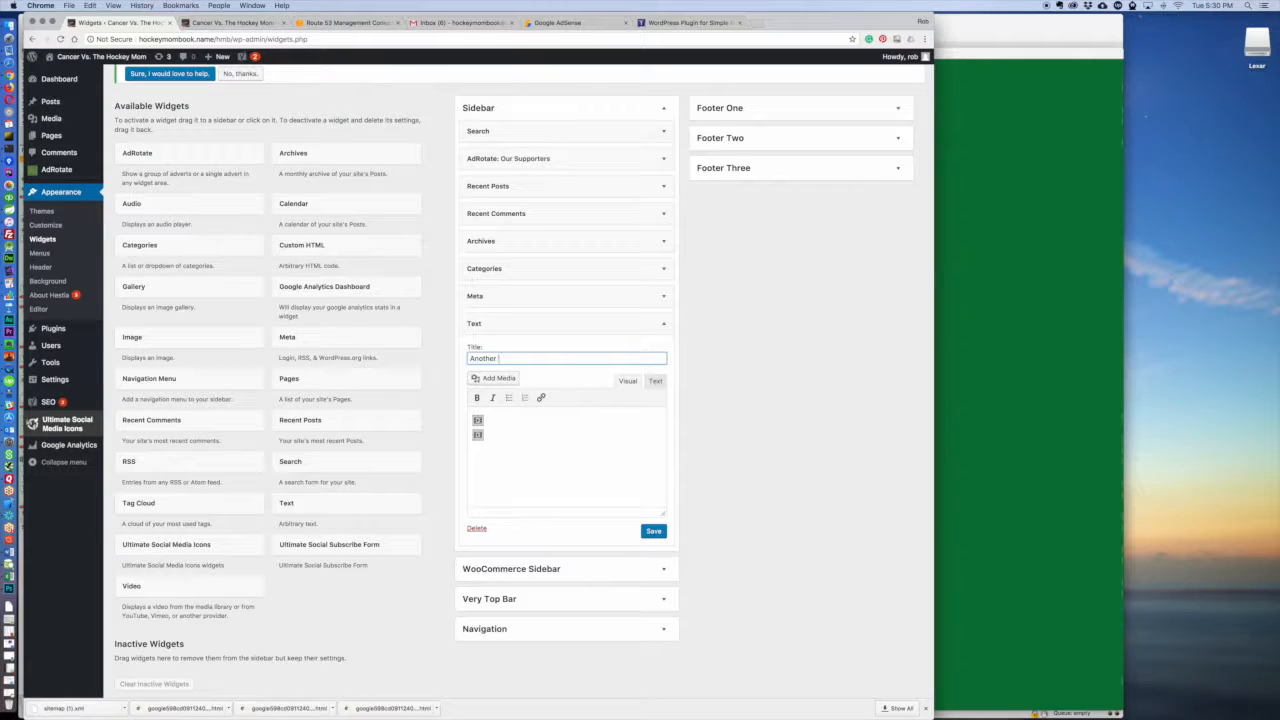
{"action": "left_click", "coordinate": [653, 531]}
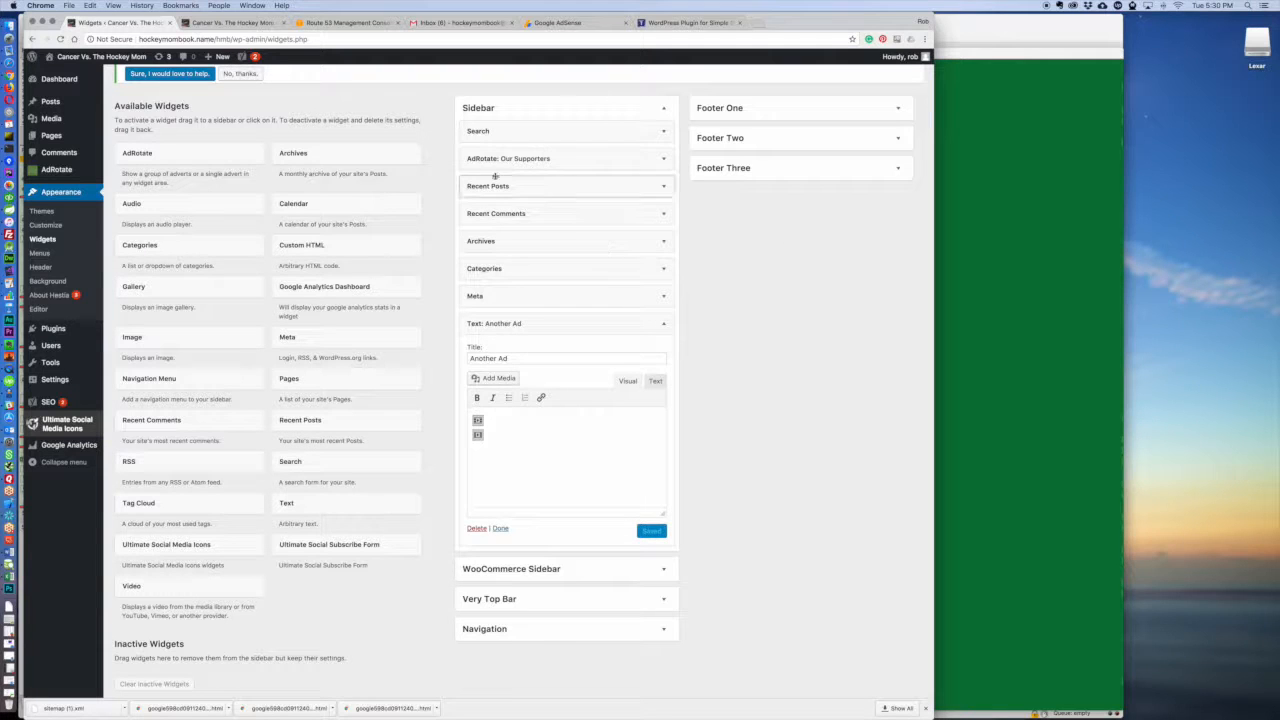
Step: Return to the live site and reload it to check the ad widgets in the sidebar
{"action": "left_click", "coordinate": [618, 22]}
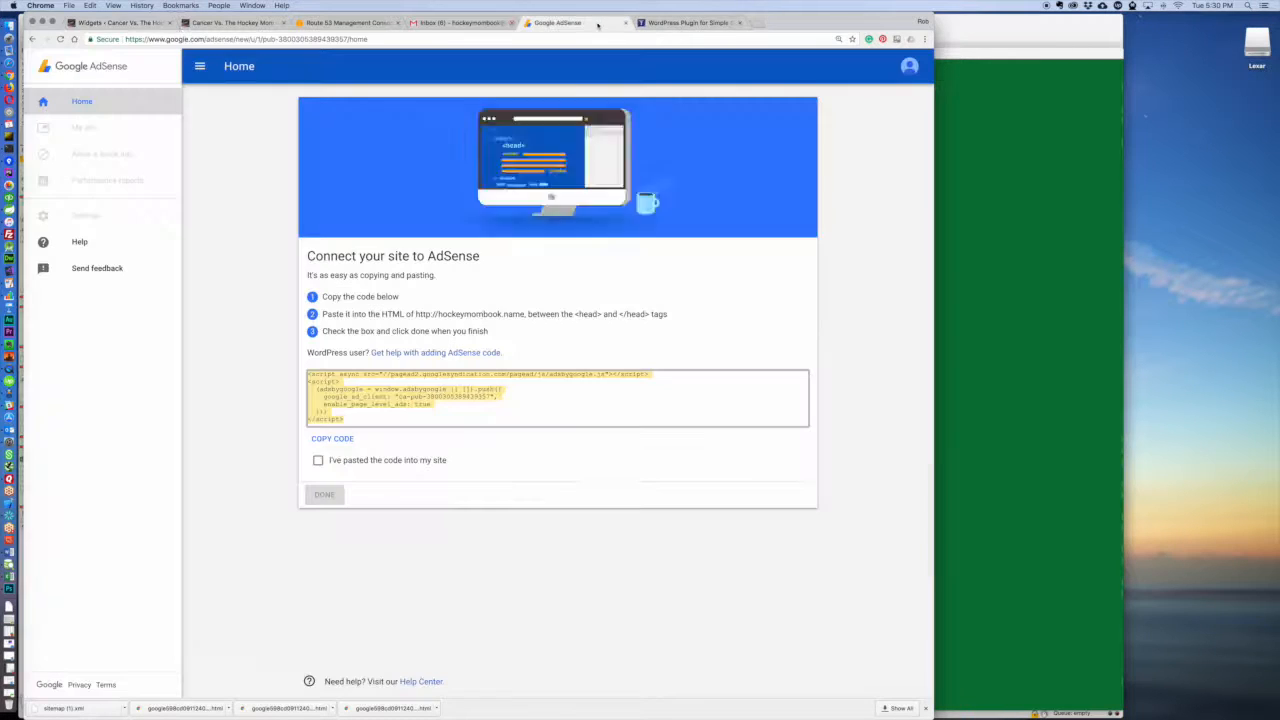
{"action": "left_click", "coordinate": [232, 22]}
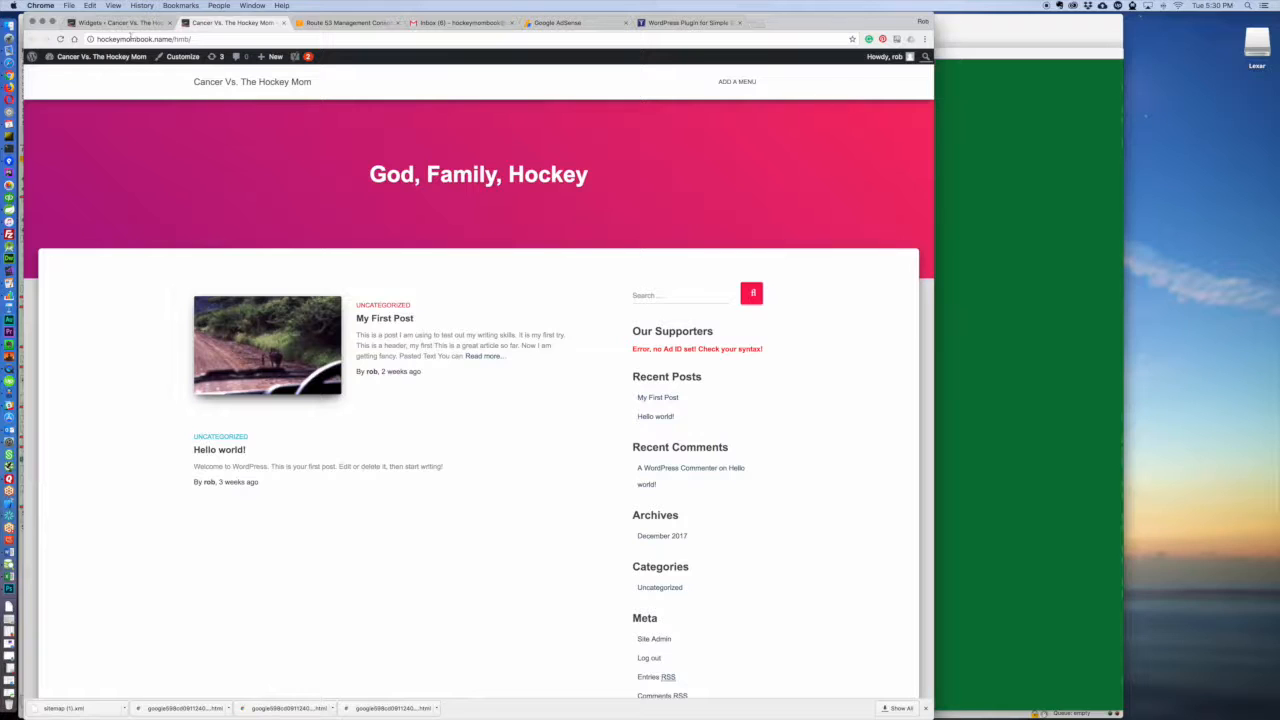
{"action": "left_click", "coordinate": [60, 38]}
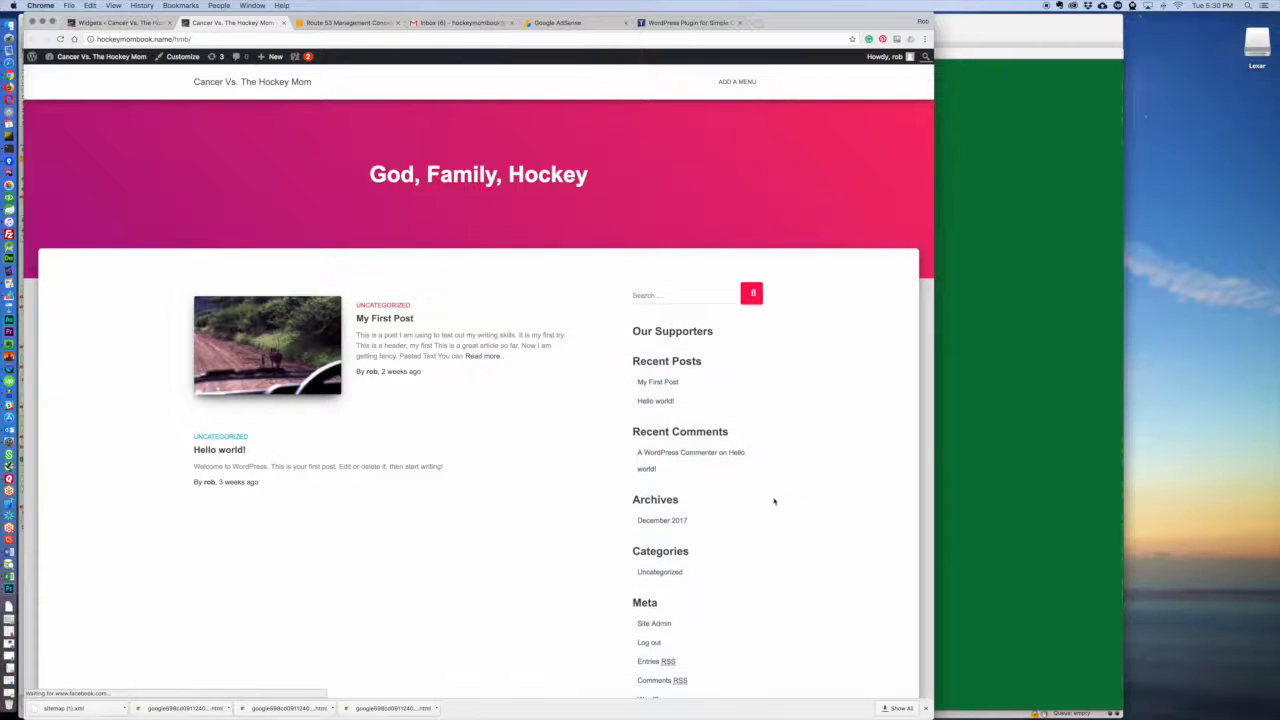
Step: Check the live site's sidebar down to the Another Ad widget and read the Simple Google Adsense plugin page
{"action": "scroll", "coordinate": [770, 415], "scroll_direction": "down", "scroll_amount": 3}
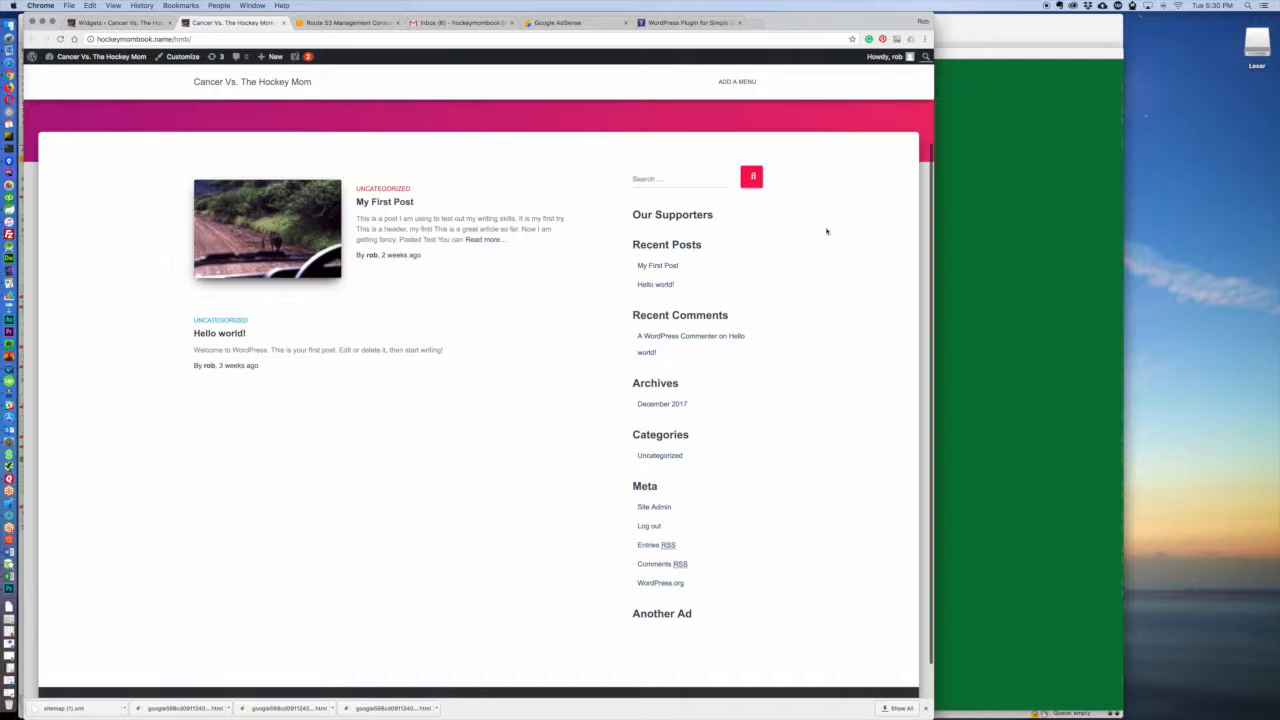
{"action": "left_click", "coordinate": [675, 23]}
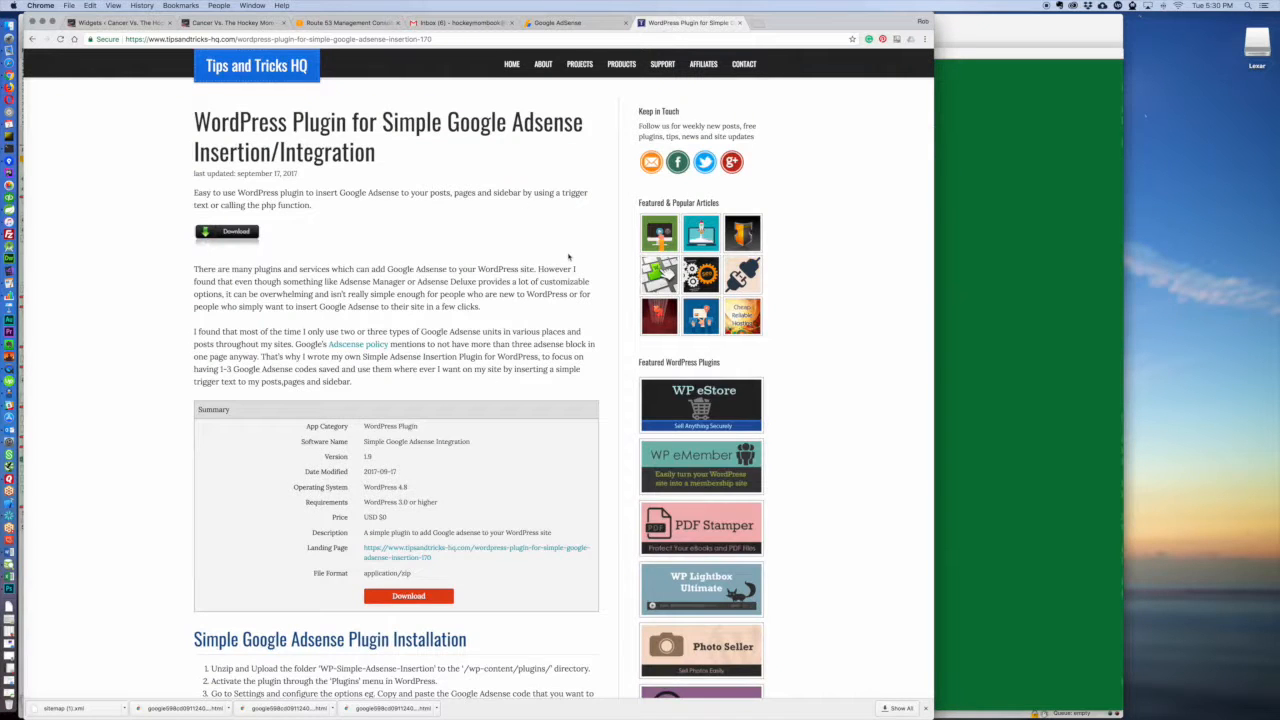
{"action": "scroll", "coordinate": [568, 258], "scroll_direction": "down", "scroll_amount": 15}
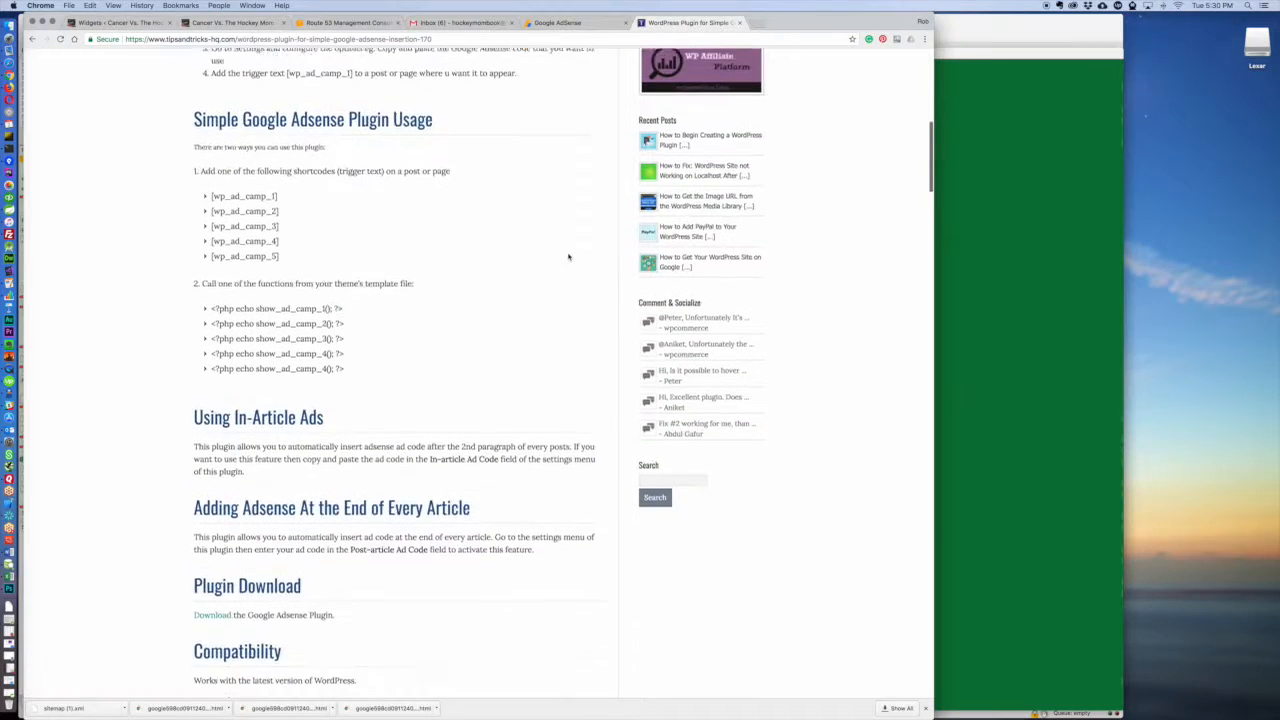
{"action": "scroll", "coordinate": [568, 258], "scroll_direction": "up", "scroll_amount": 20}
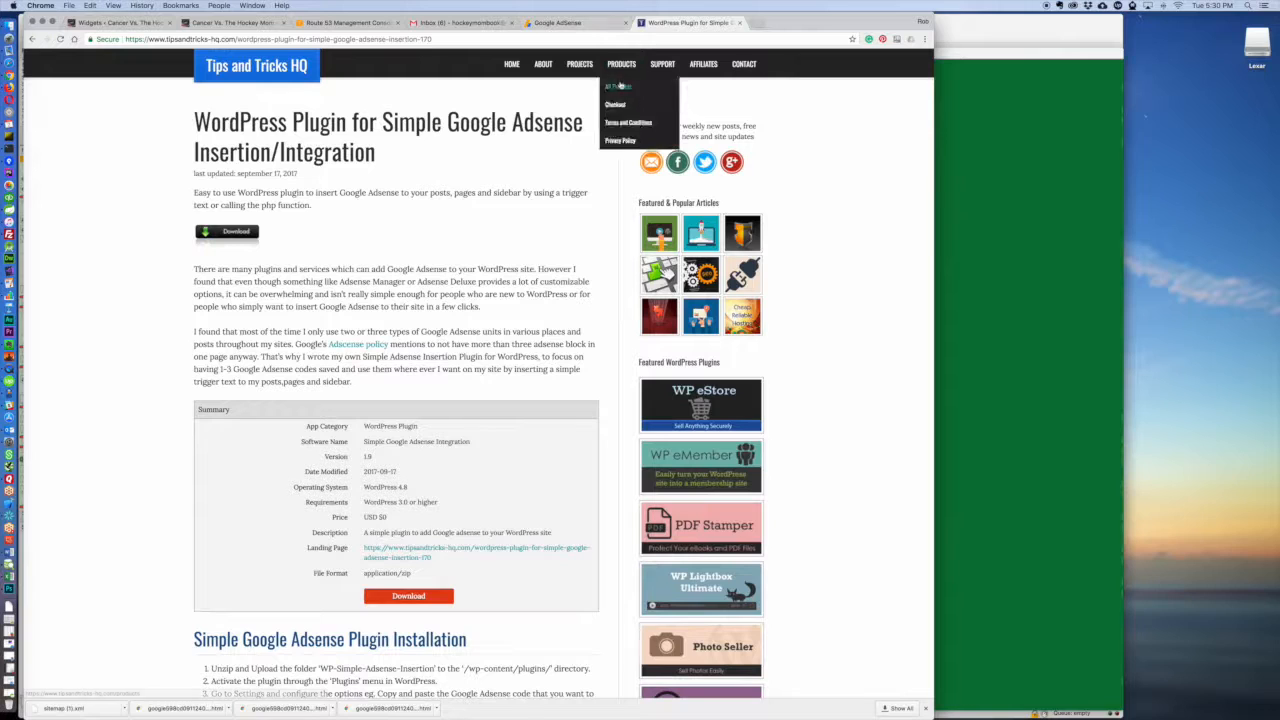
Step: Open blessingnotstressing.com/blog, examine the ad shown in its sidebar and close the page
{"action": "left_click", "coordinate": [461, 40]}
{"action": "type", "text": "blessingnotstressing.com/blog"}
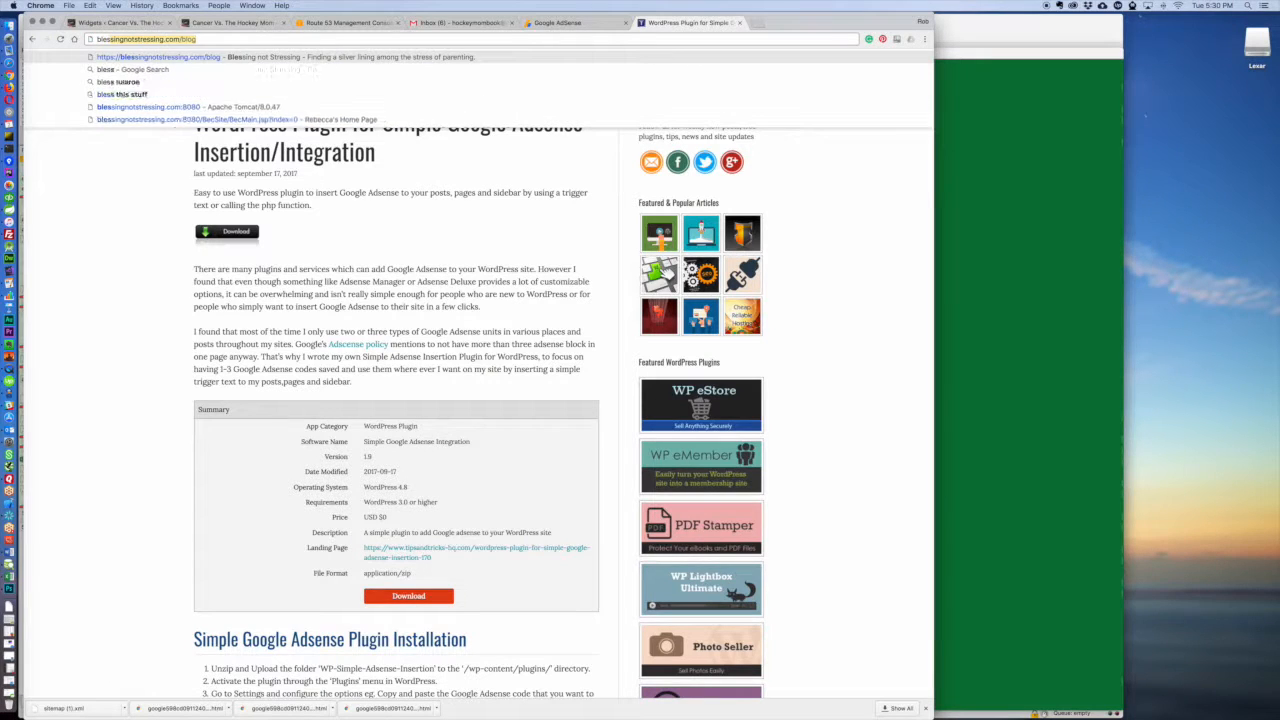
{"action": "key", "text": "Return"}
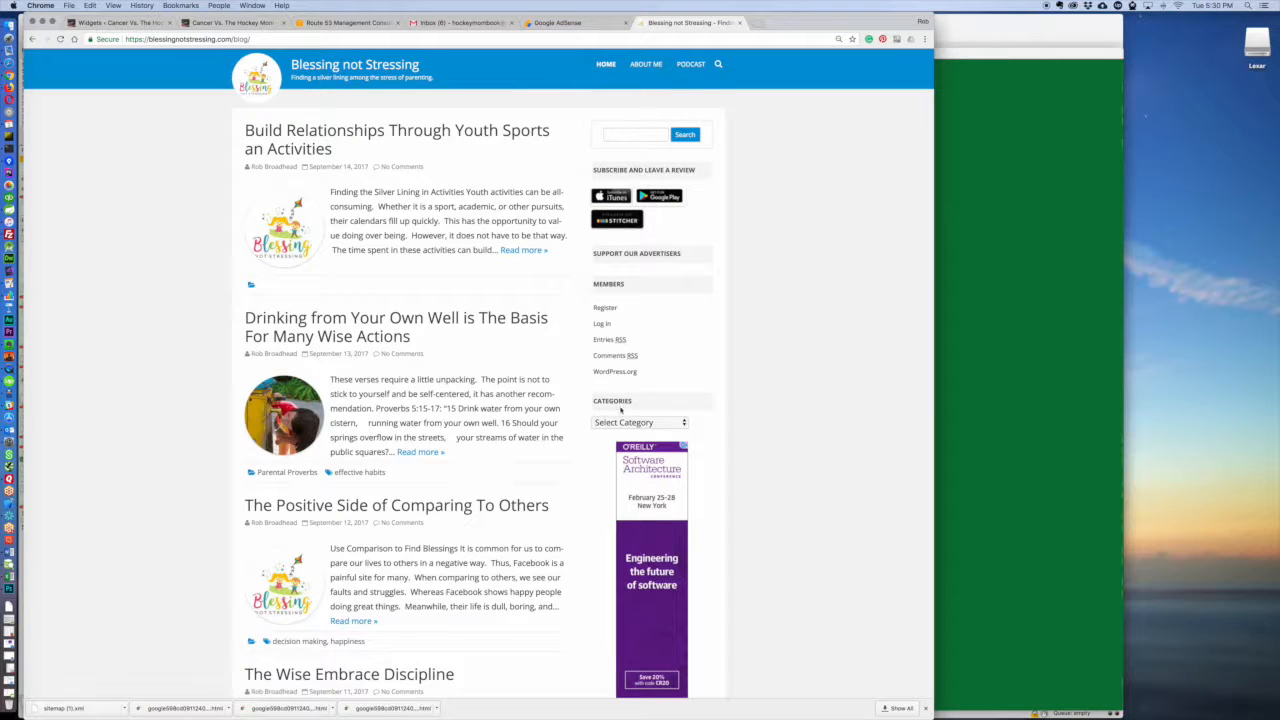
{"action": "scroll", "coordinate": [740, 465], "scroll_direction": "down", "scroll_amount": 2}
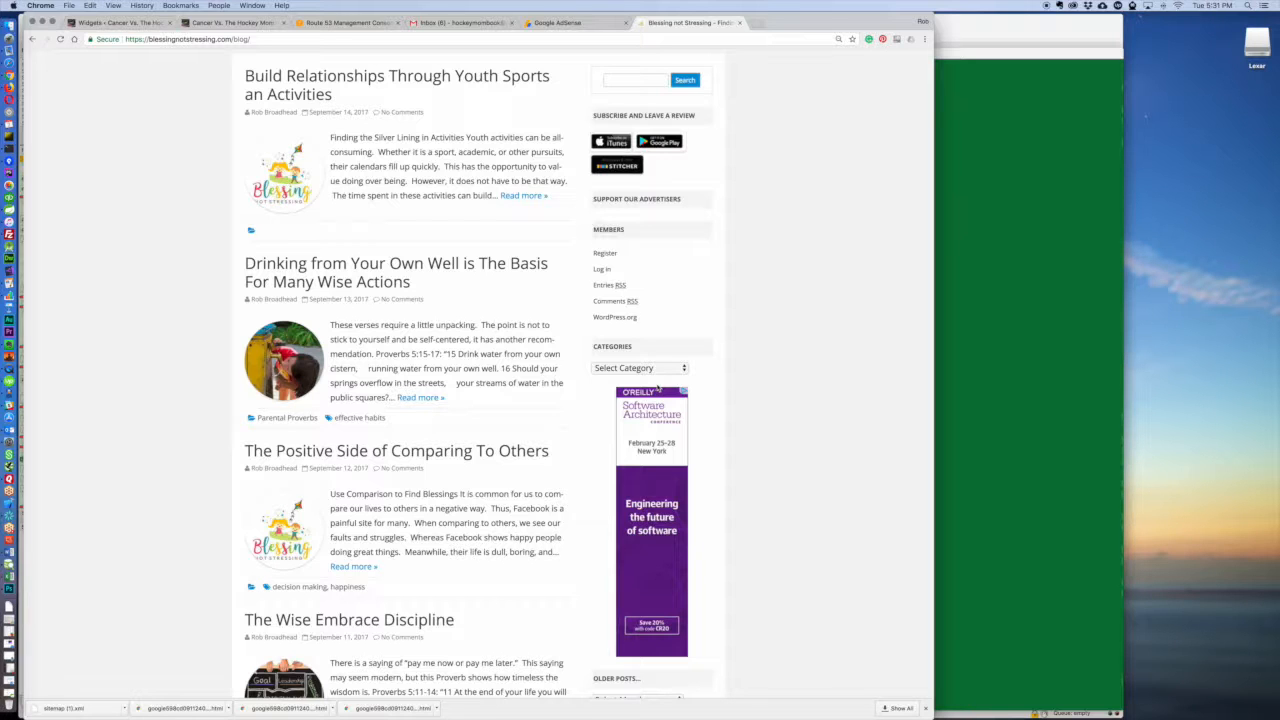
{"action": "scroll", "coordinate": [657, 388], "scroll_direction": "down", "scroll_amount": 3}
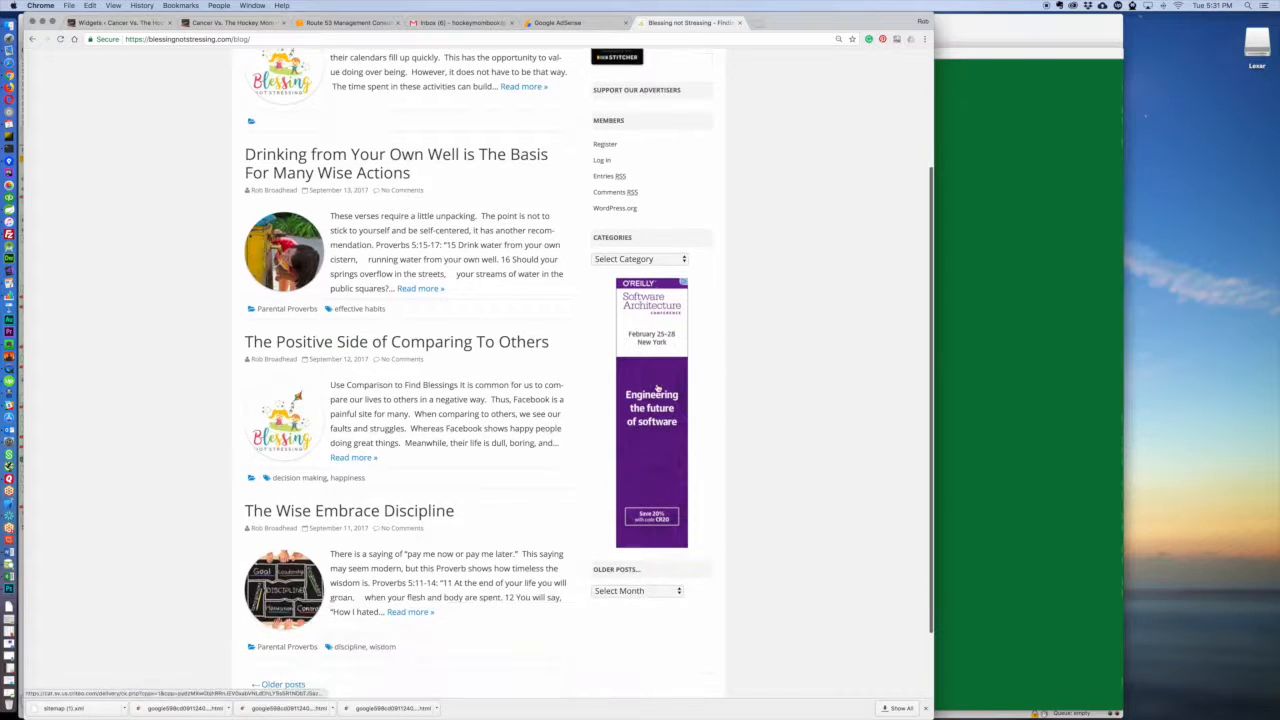
{"action": "left_click", "coordinate": [739, 22]}
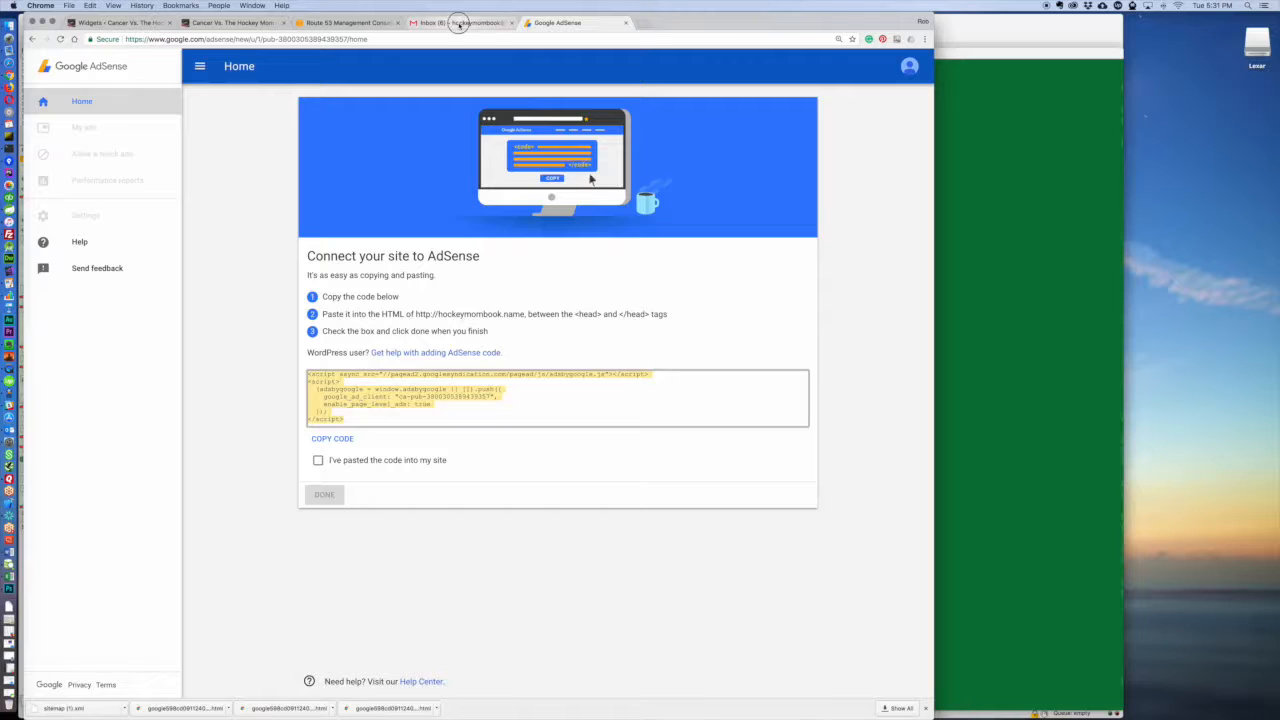
Step: Look at the Gmail inbox, return to AdSense and mark the code as pasted into the site
{"action": "left_click", "coordinate": [457, 22]}
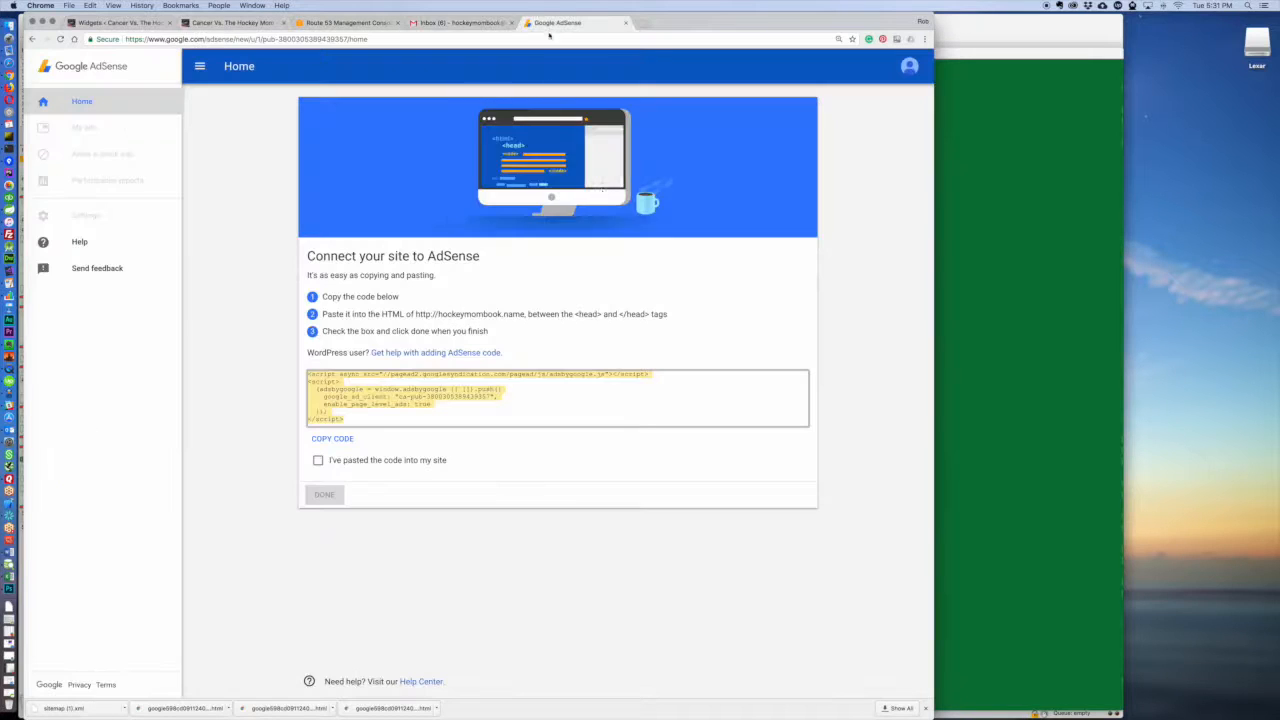
{"action": "left_click", "coordinate": [557, 22]}
{"action": "left_click", "coordinate": [318, 460]}
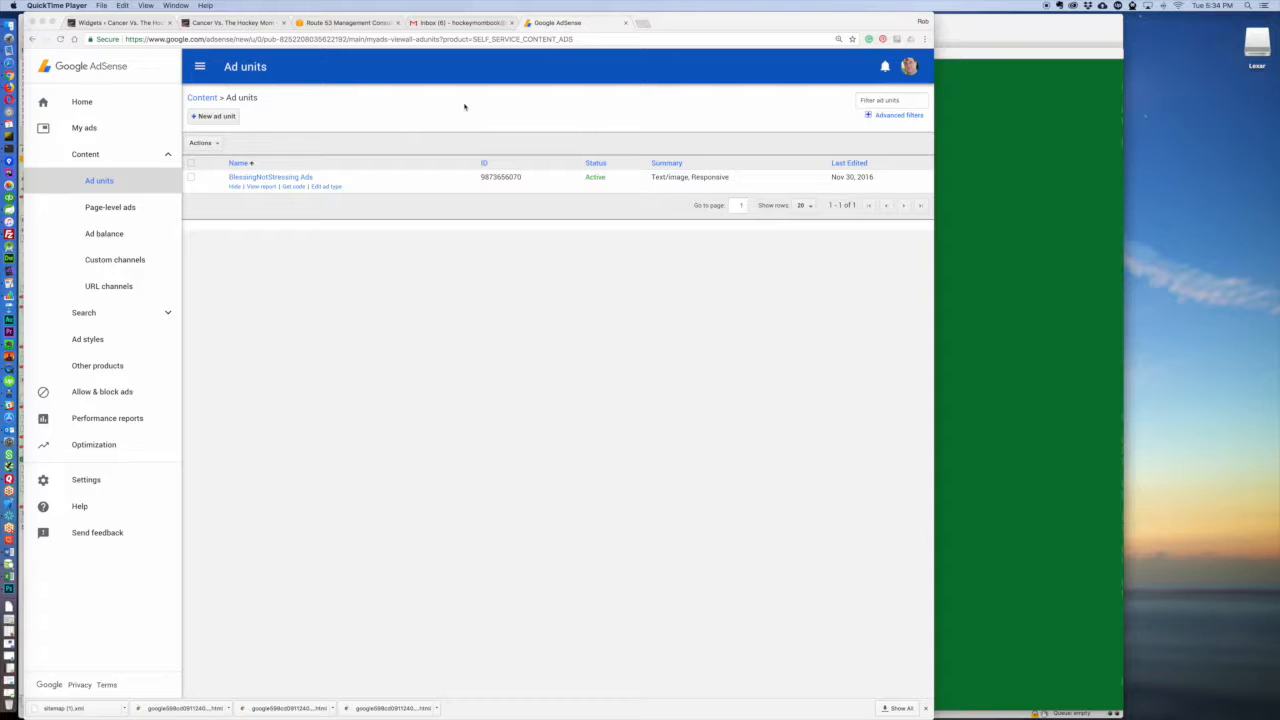
Step: Start a new Text & display ads unit with the 300 x 600 Large Skyscraper size and the Text & display ads type
{"action": "left_click", "coordinate": [200, 116]}
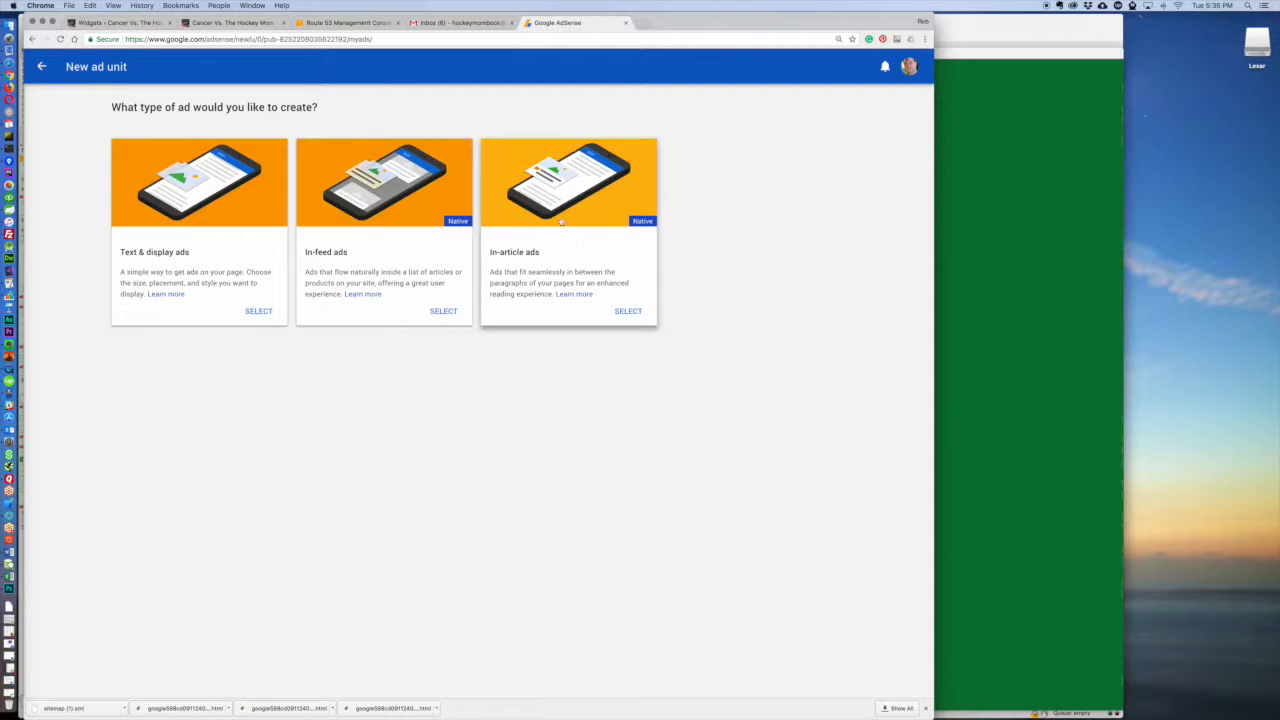
{"action": "left_click", "coordinate": [244, 313]}
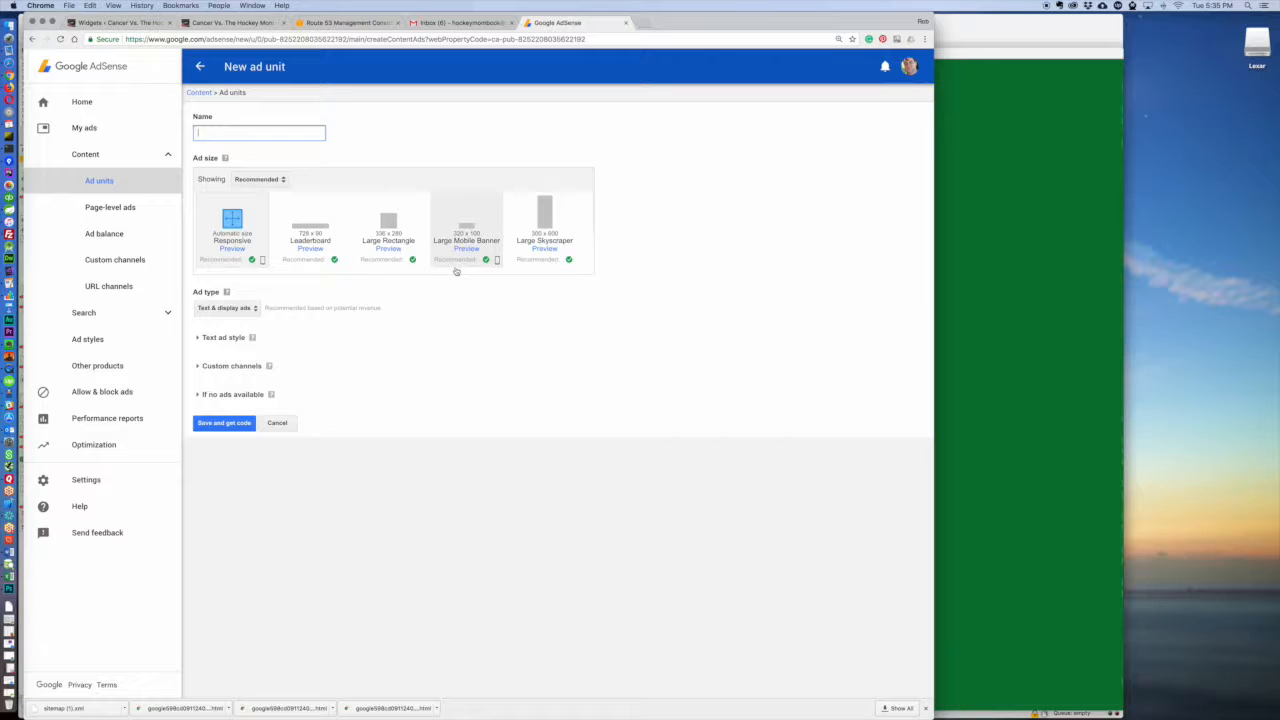
{"action": "left_click", "coordinate": [548, 232]}
{"action": "left_click", "coordinate": [250, 308]}
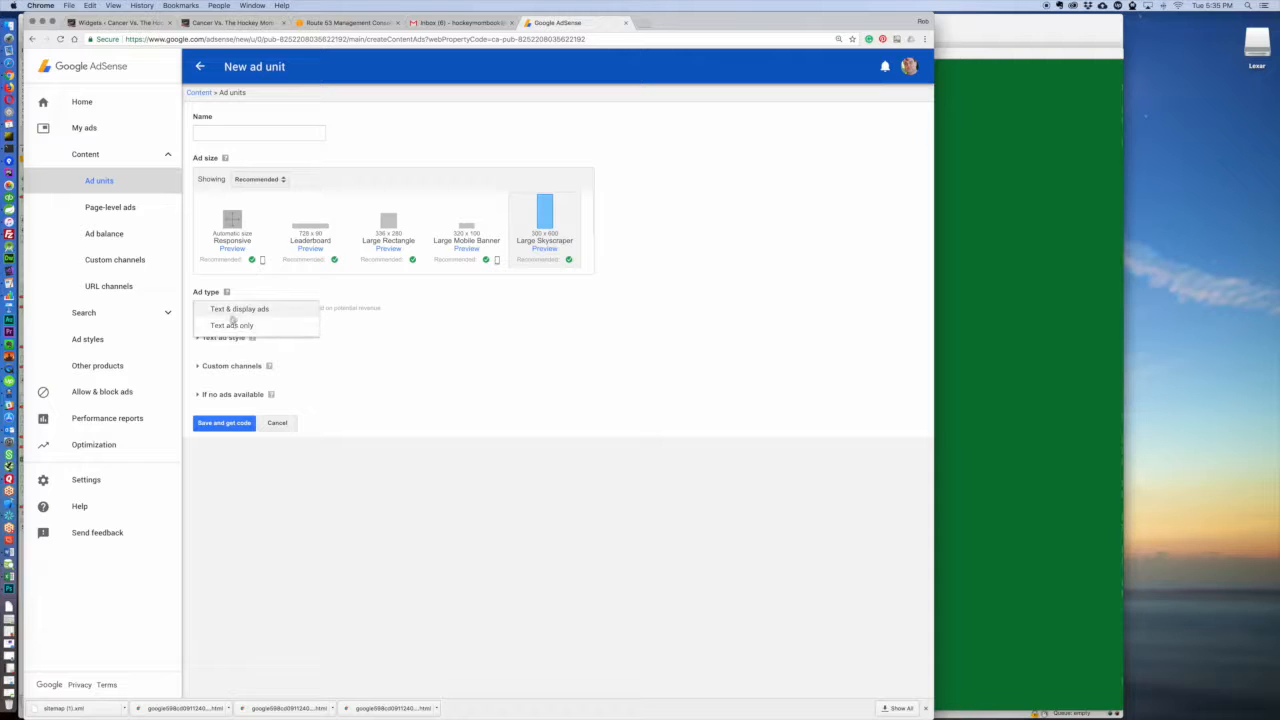
{"action": "left_click", "coordinate": [240, 308]}
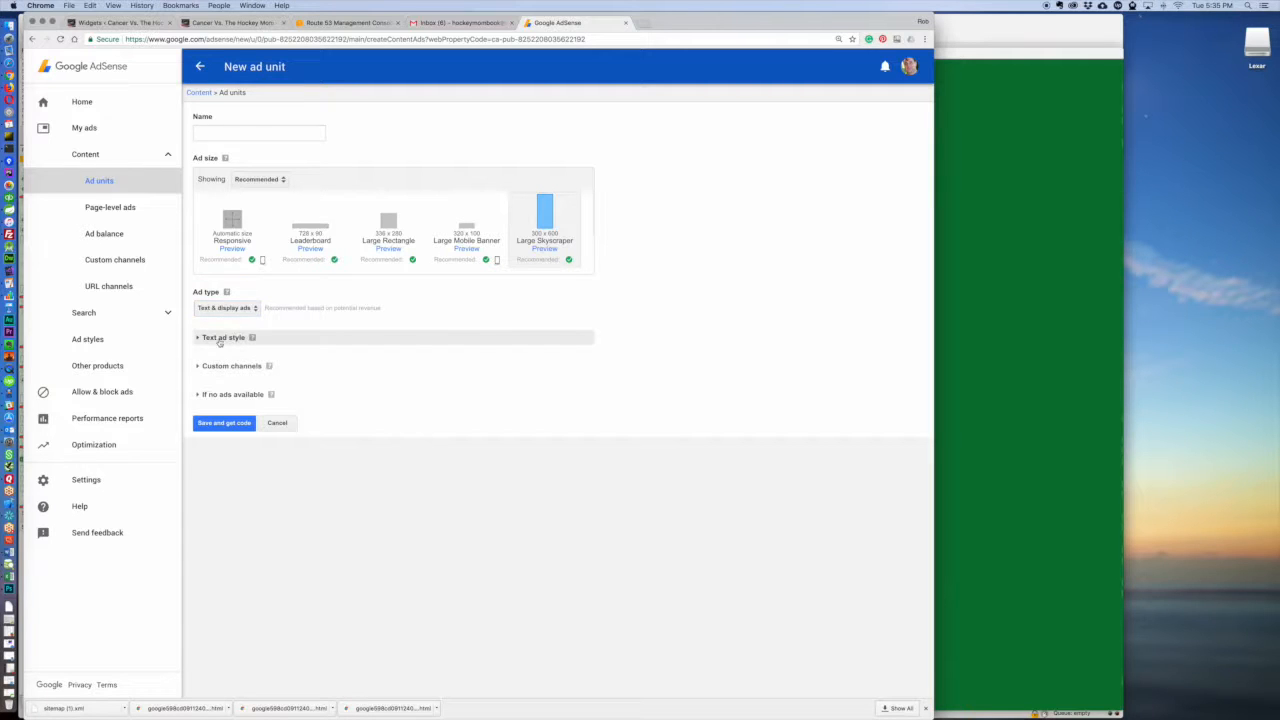
Step: Expand the text ad style options and apply the Dark blue reverse style to the ad unit
{"action": "left_click", "coordinate": [210, 338]}
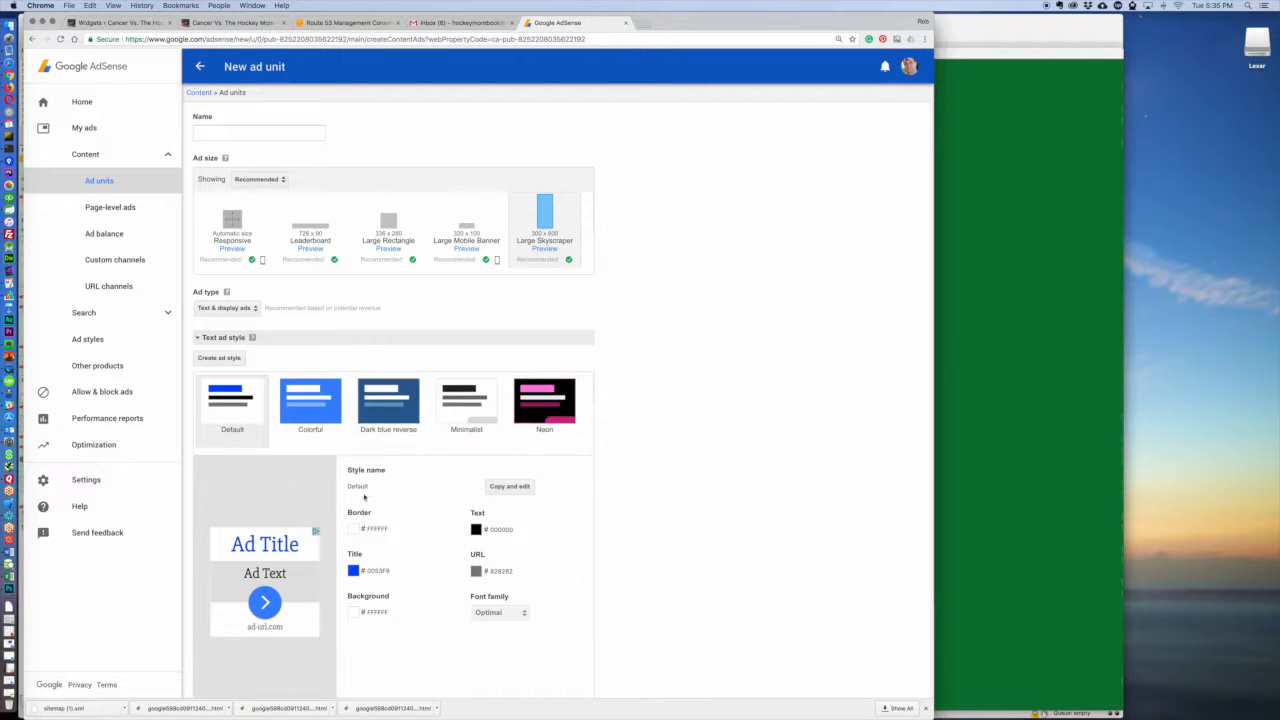
{"action": "left_click", "coordinate": [405, 405]}
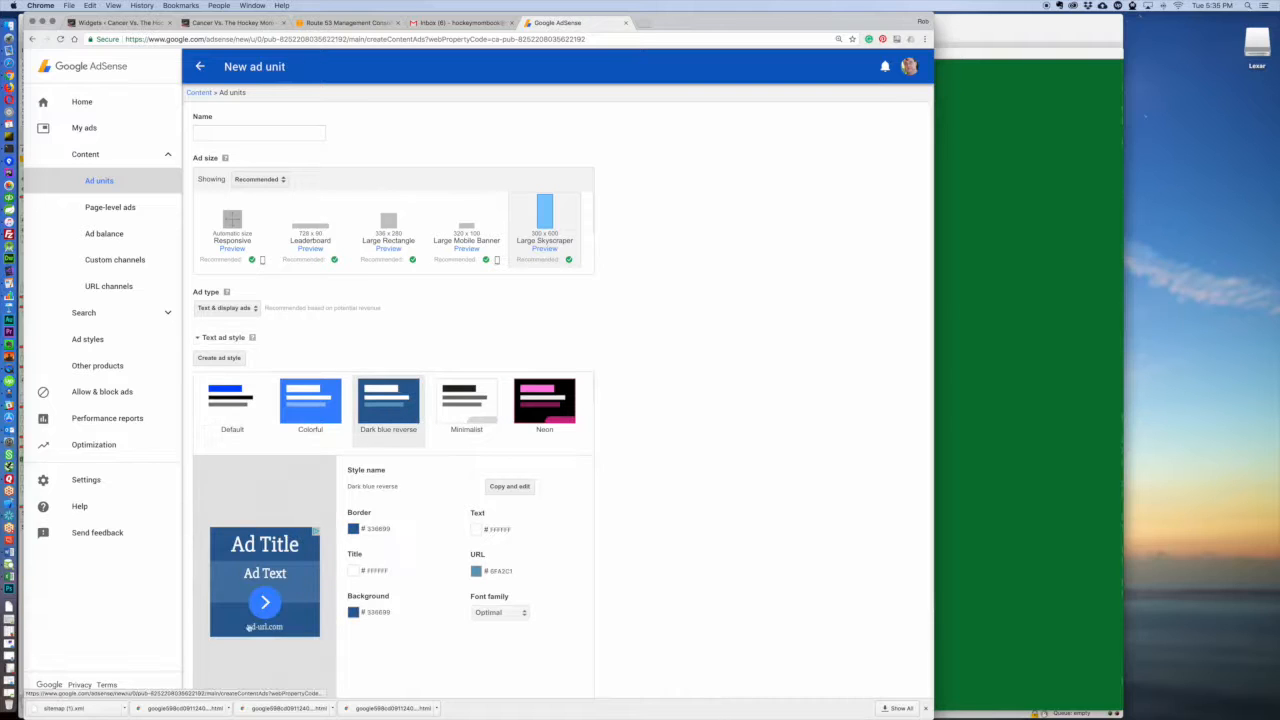
{"action": "mouse_move", "coordinate": [252, 338]}
{"action": "scroll", "coordinate": [637, 297], "scroll_direction": "down", "scroll_amount": 3}
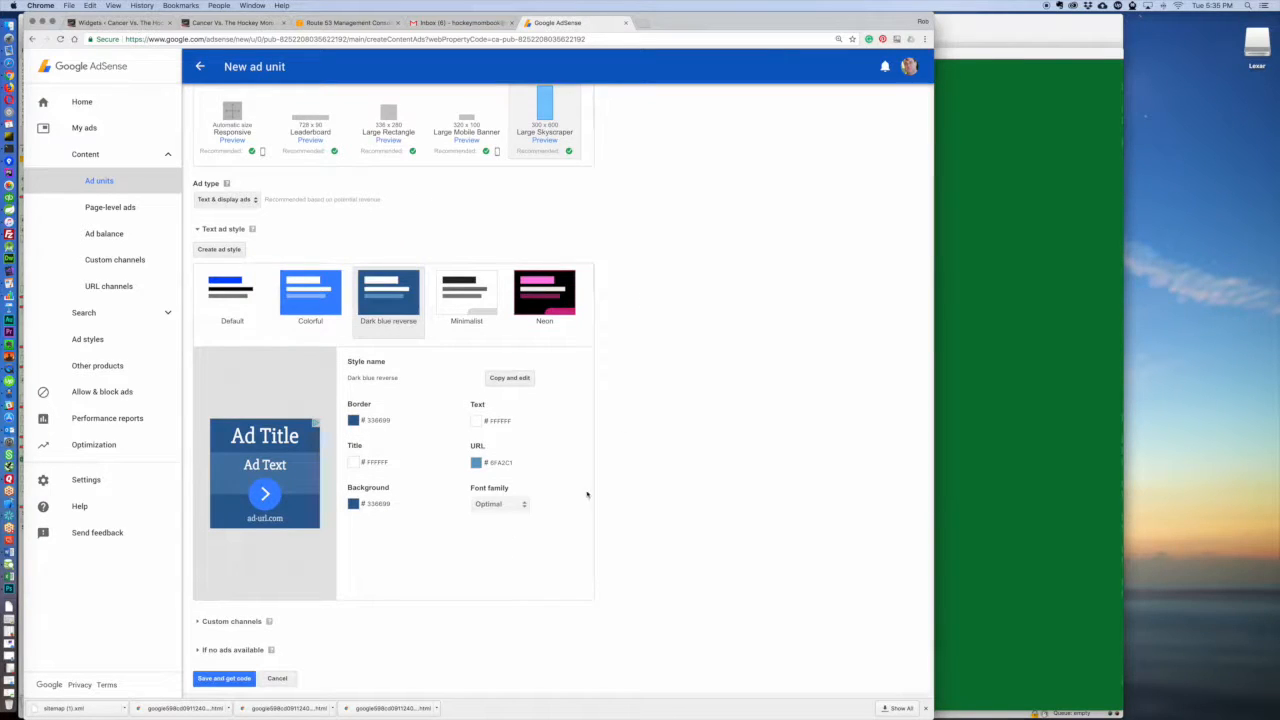
Step: Review the custom channels available for the ad unit and collapse the section again
{"action": "left_click", "coordinate": [217, 621]}
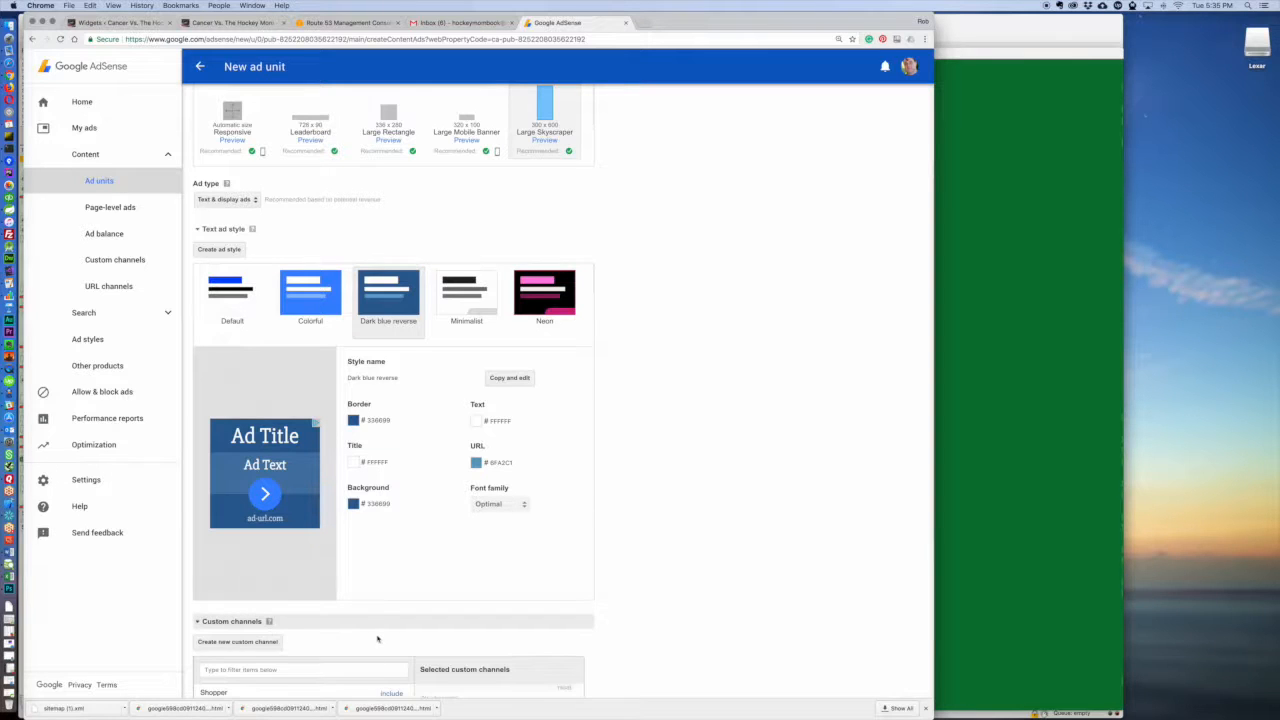
{"action": "scroll", "coordinate": [376, 625], "scroll_direction": "down", "scroll_amount": 5}
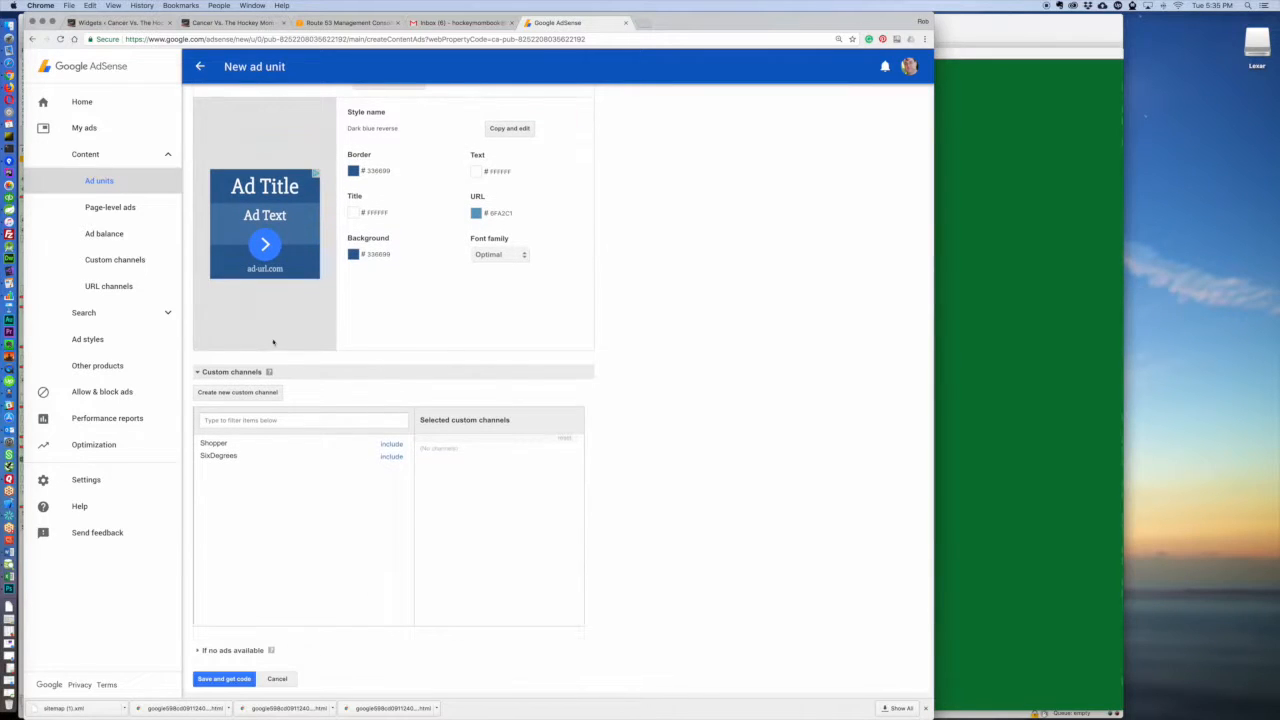
{"action": "left_click", "coordinate": [199, 373]}
Step: Review the choices for when no ads are available and keep "Collapse the ad unit, otherwise show blank space (default)"
{"action": "left_click", "coordinate": [226, 650]}
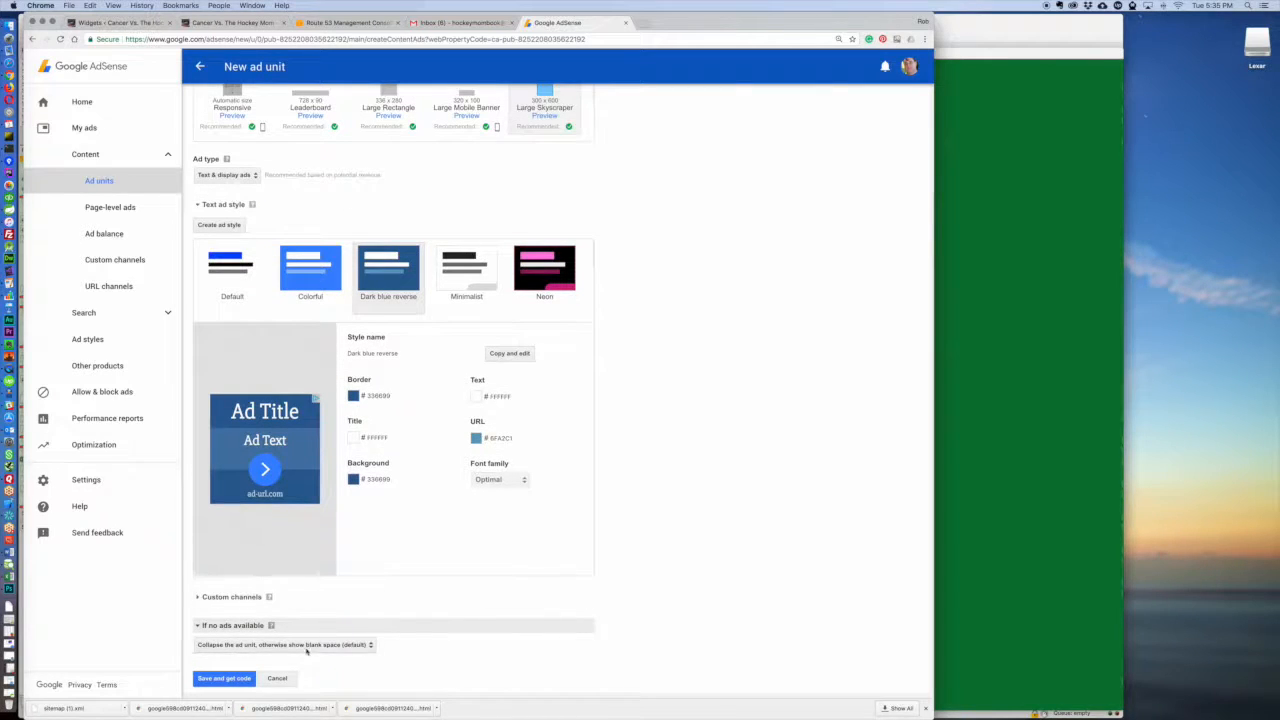
{"action": "left_click", "coordinate": [307, 648]}
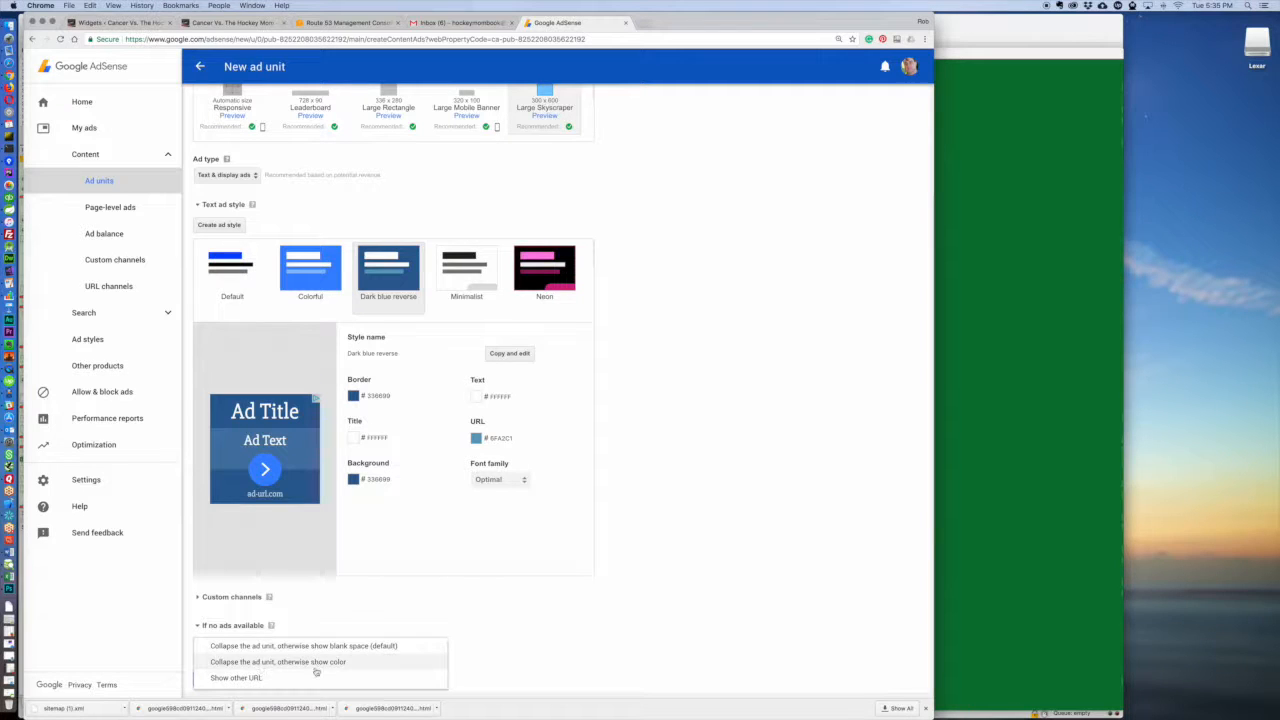
{"action": "left_click", "coordinate": [236, 649]}
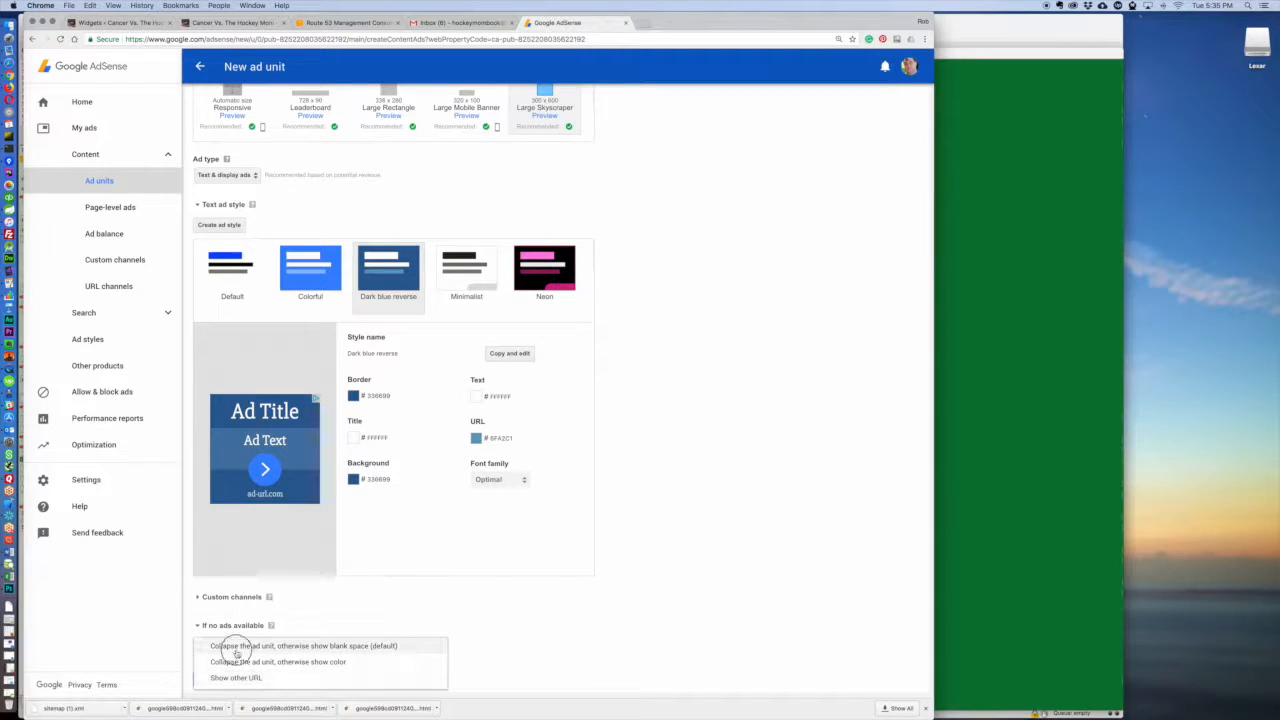
{"action": "left_click", "coordinate": [298, 646]}
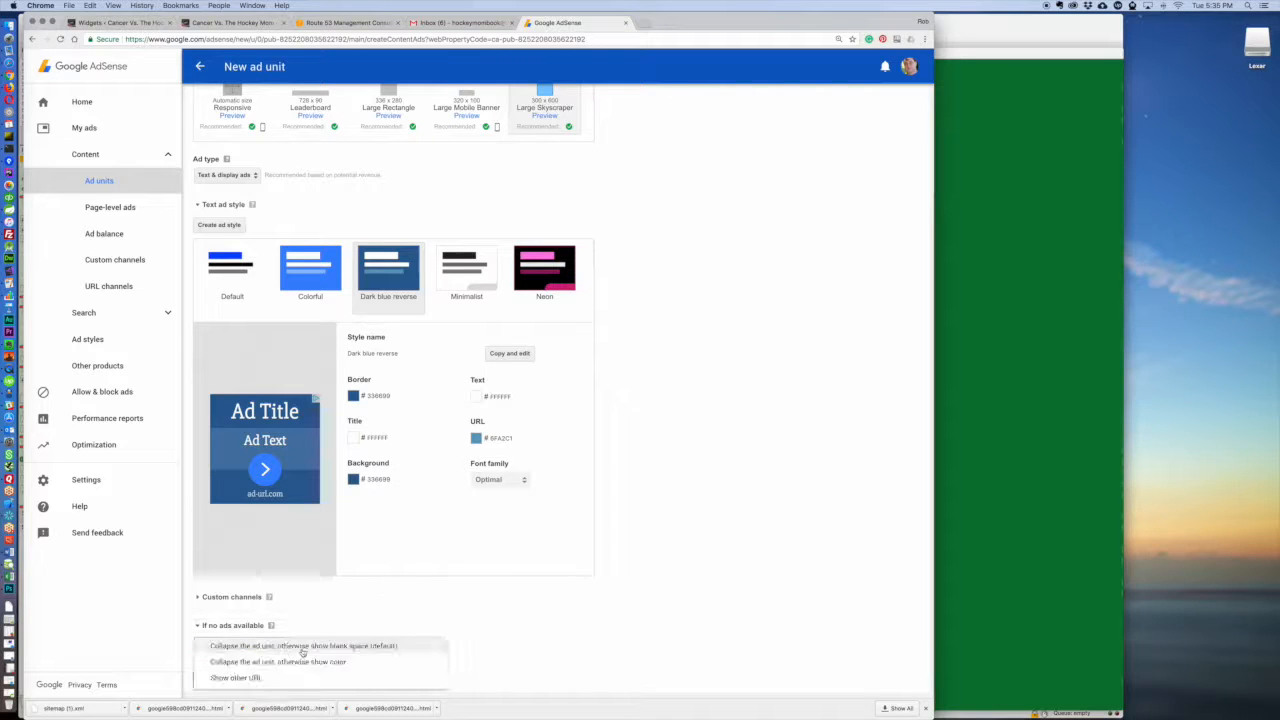
{"action": "left_click", "coordinate": [232, 646]}
Step: Name the ad unit "Test 1", save it and get its ad code
{"action": "left_click", "coordinate": [222, 679]}
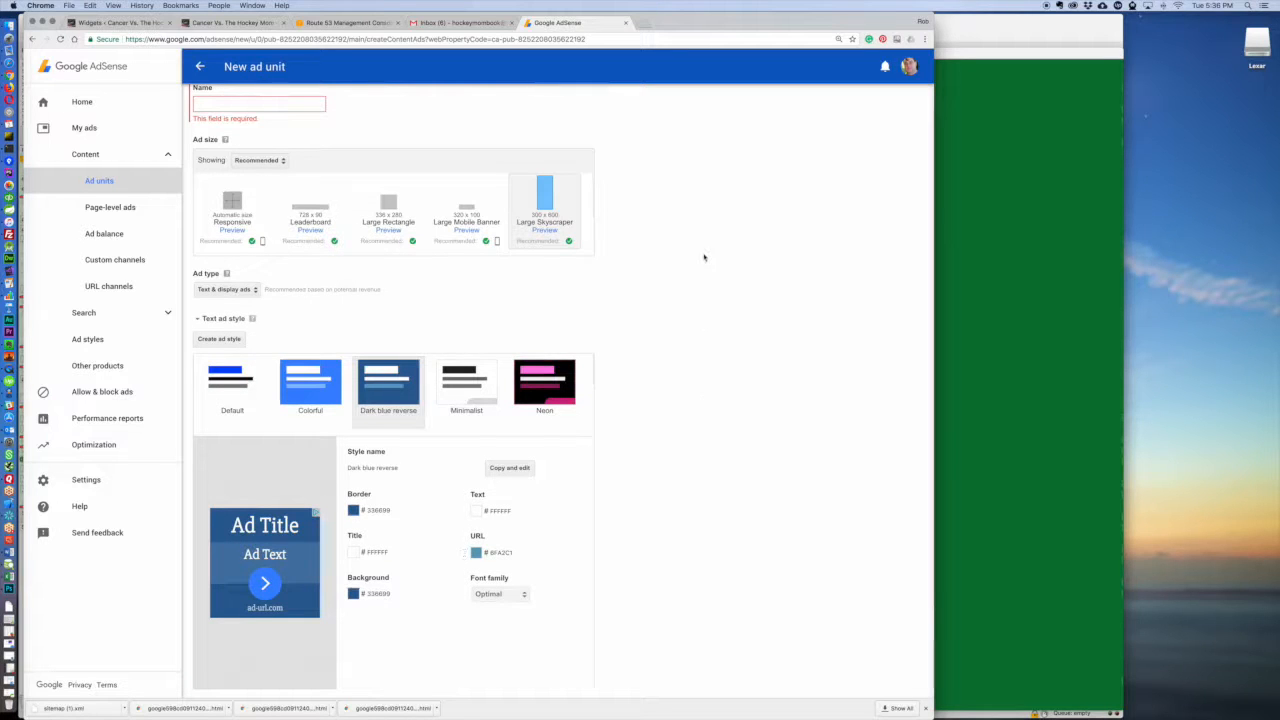
{"action": "scroll", "coordinate": [703, 257], "scroll_direction": "up", "scroll_amount": 1}
{"action": "left_click", "coordinate": [276, 135]}
{"action": "type", "text": "Test 1"}
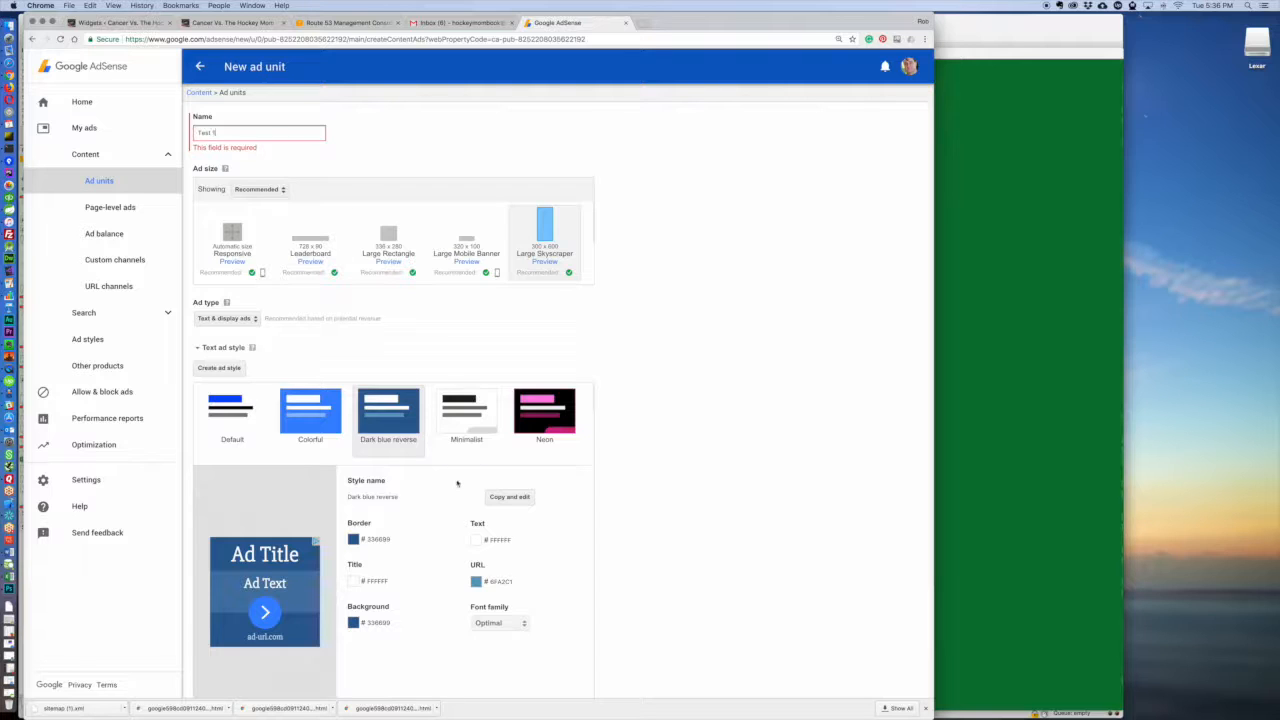
{"action": "scroll", "coordinate": [457, 483], "scroll_direction": "down", "scroll_amount": 3}
{"action": "left_click", "coordinate": [225, 679]}
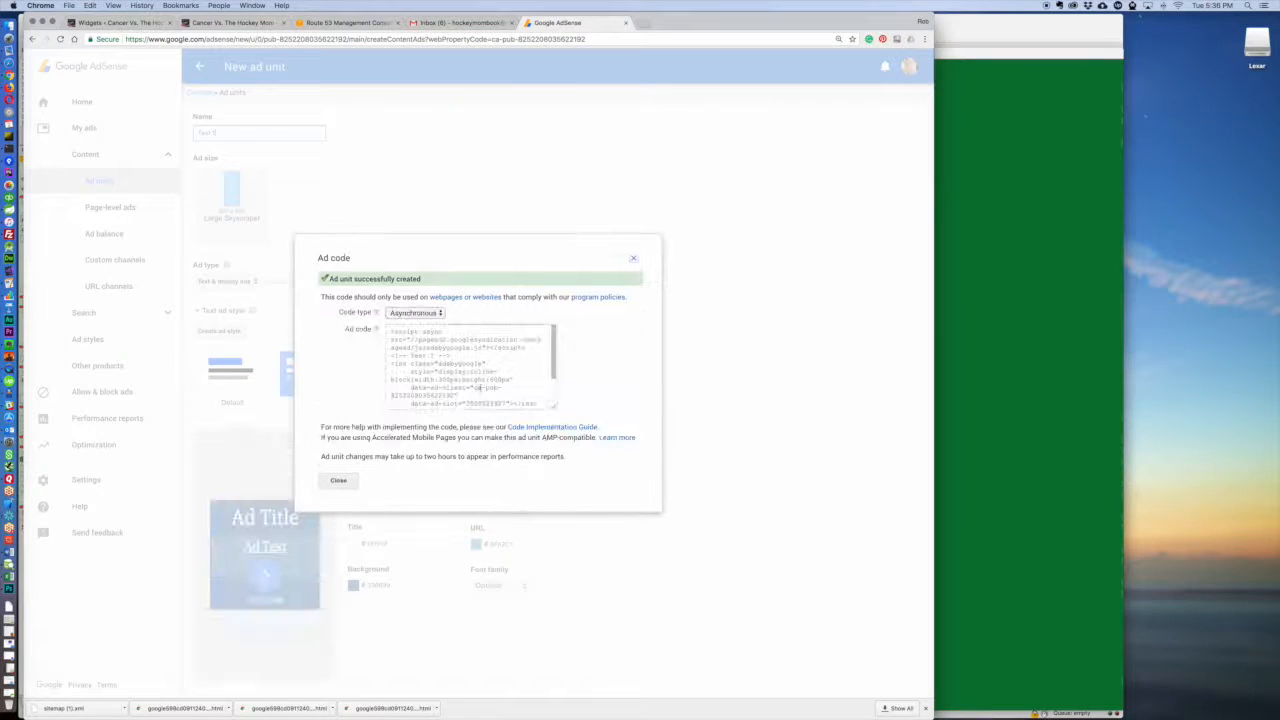
Step: Select the generated ad code, review the code type options while keeping Asynchronous, and close the ad code dialog
{"action": "left_click_drag", "start_coordinate": [398, 336], "coordinate": [503, 440]}
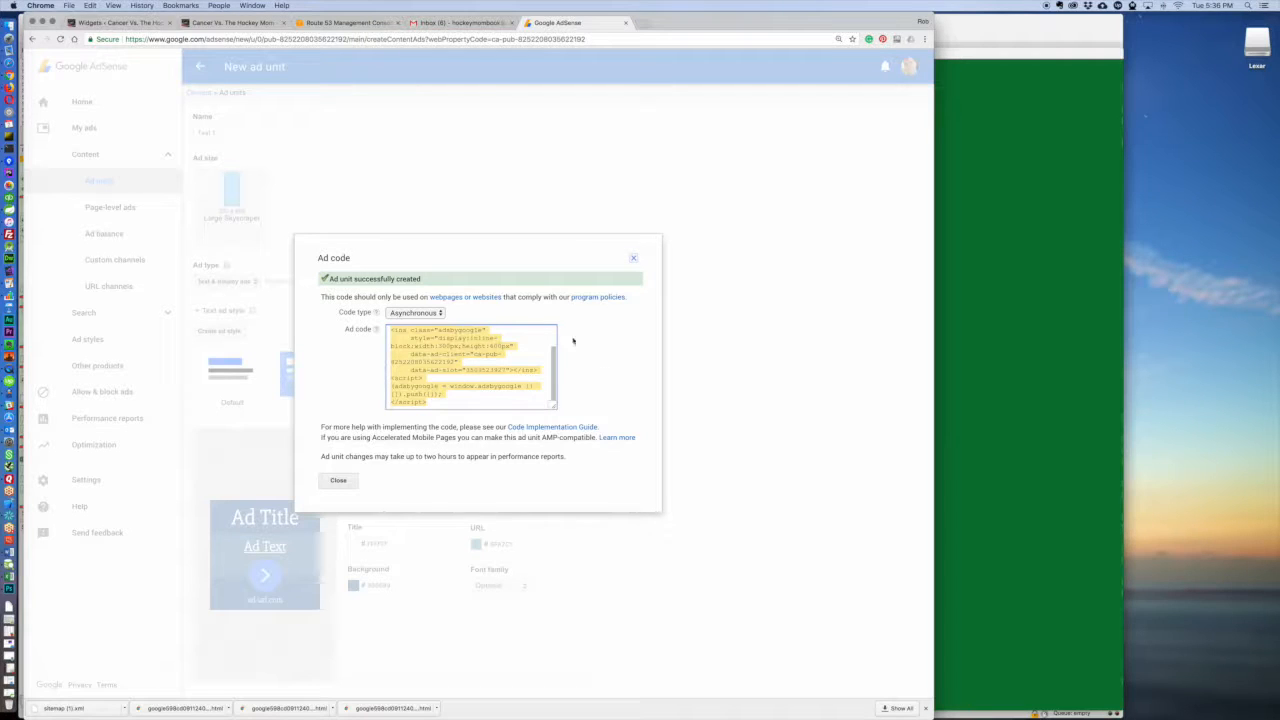
{"action": "left_click", "coordinate": [416, 313]}
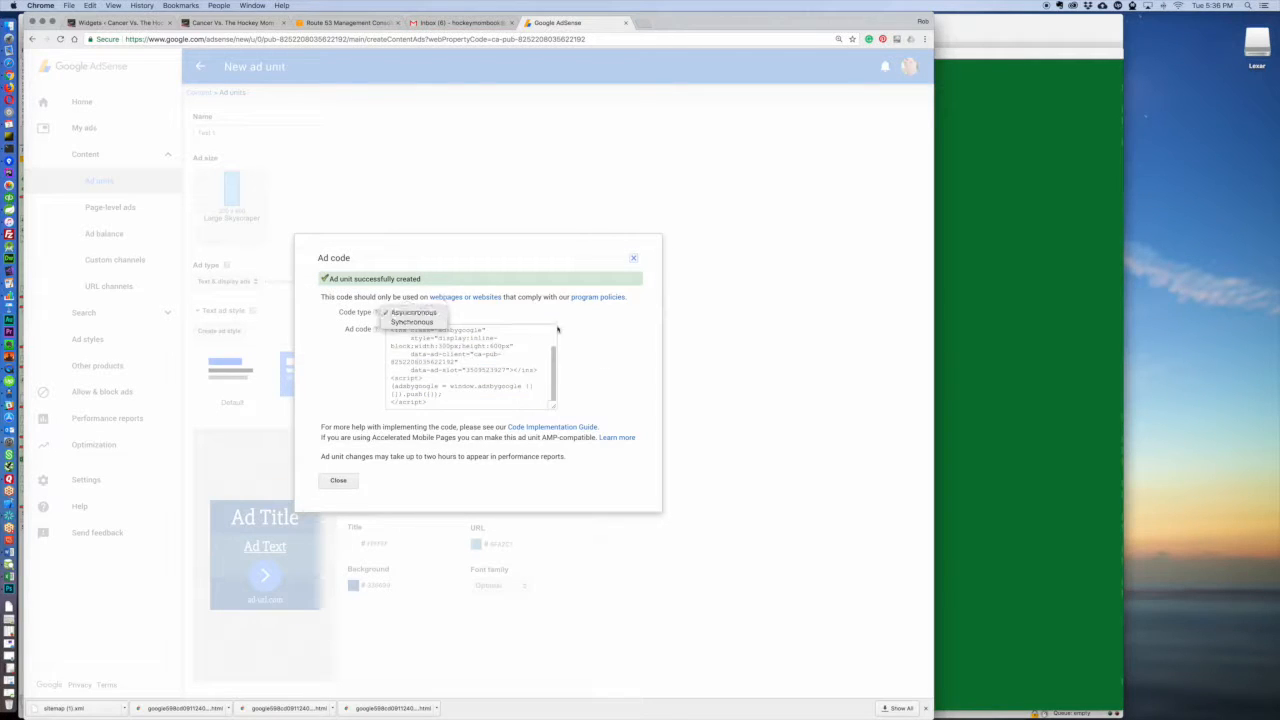
{"action": "left_click", "coordinate": [605, 358]}
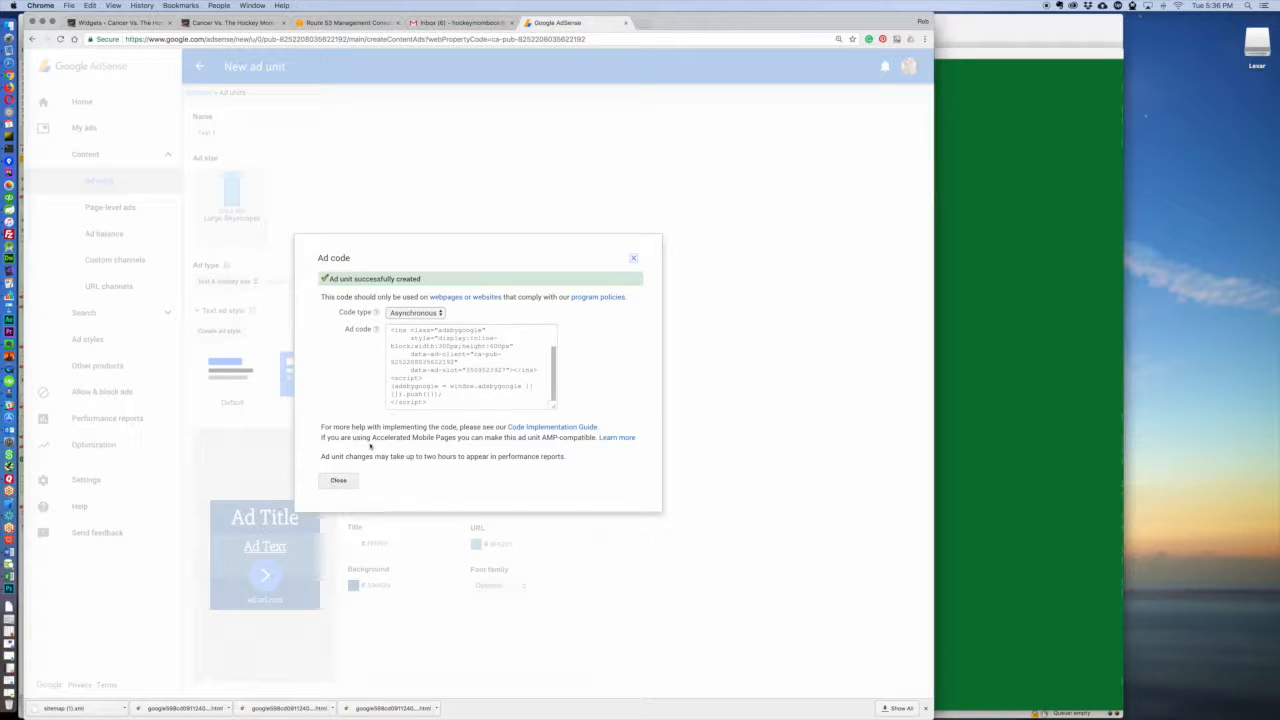
{"action": "left_click", "coordinate": [432, 386]}
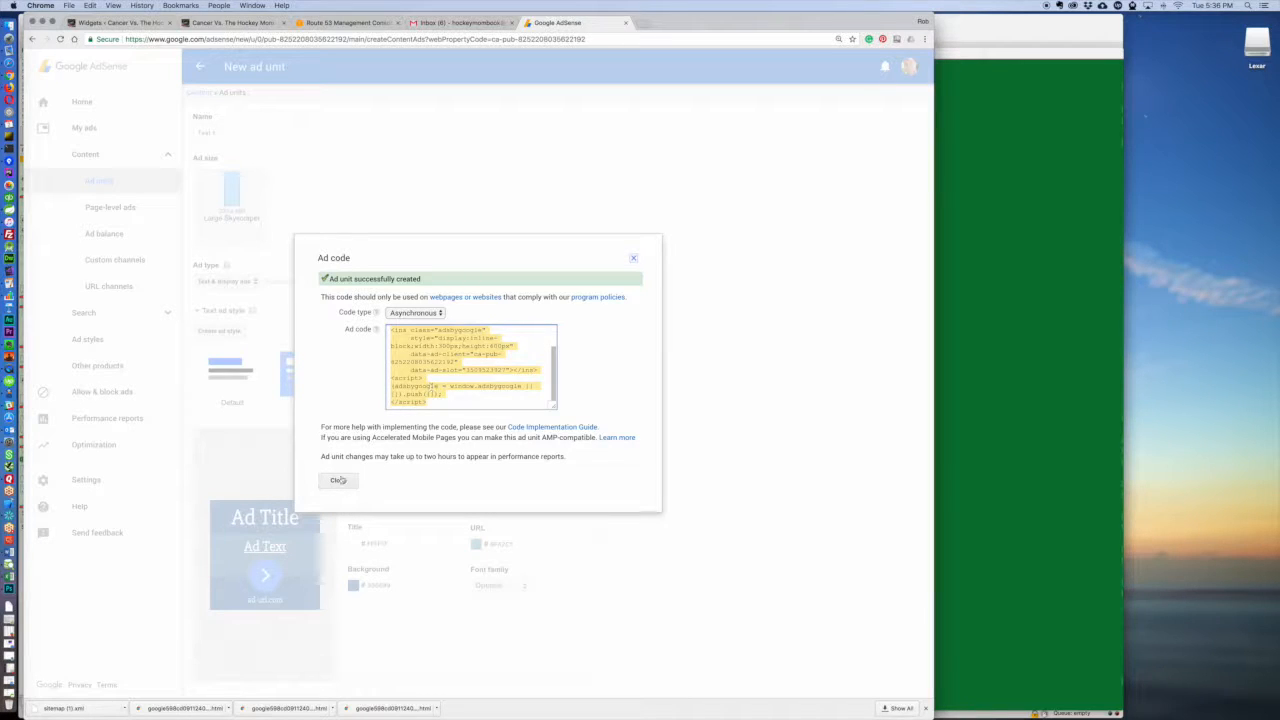
{"action": "left_click", "coordinate": [338, 480]}
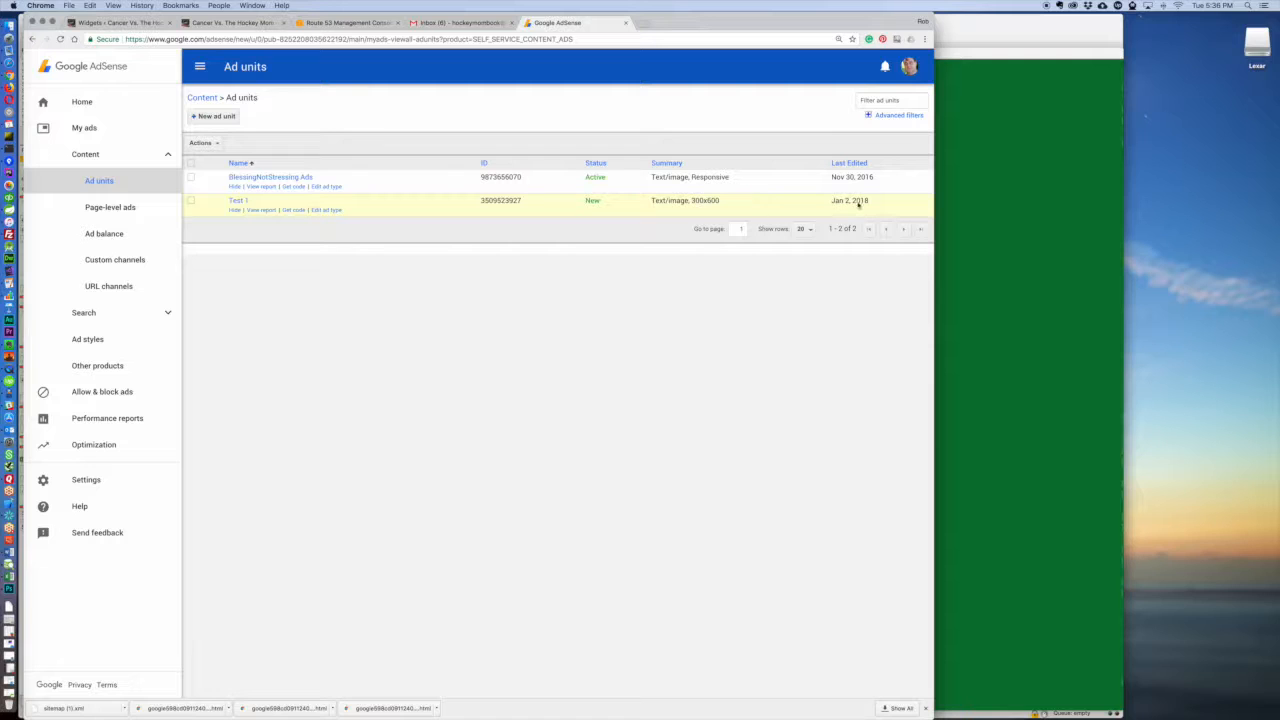
Step: Open the report for the BlessingNotStressing Ads unit
{"action": "left_click", "coordinate": [598, 178]}
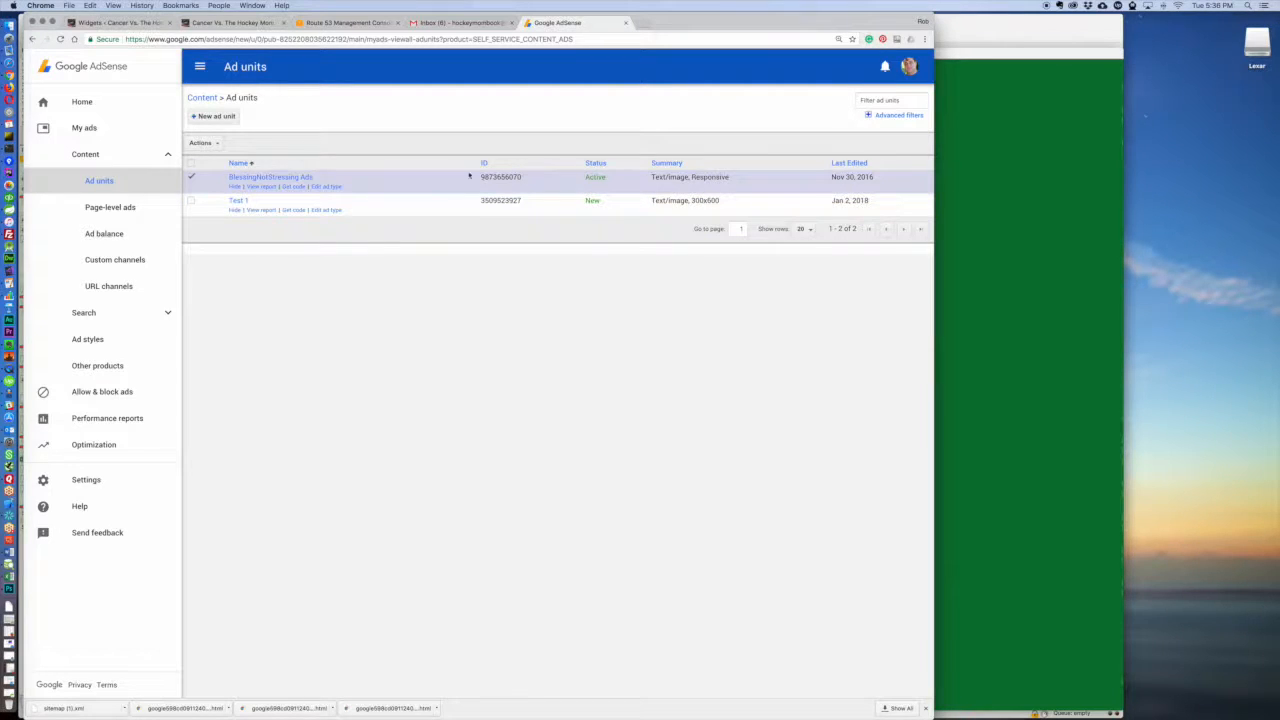
{"action": "left_click", "coordinate": [260, 189]}
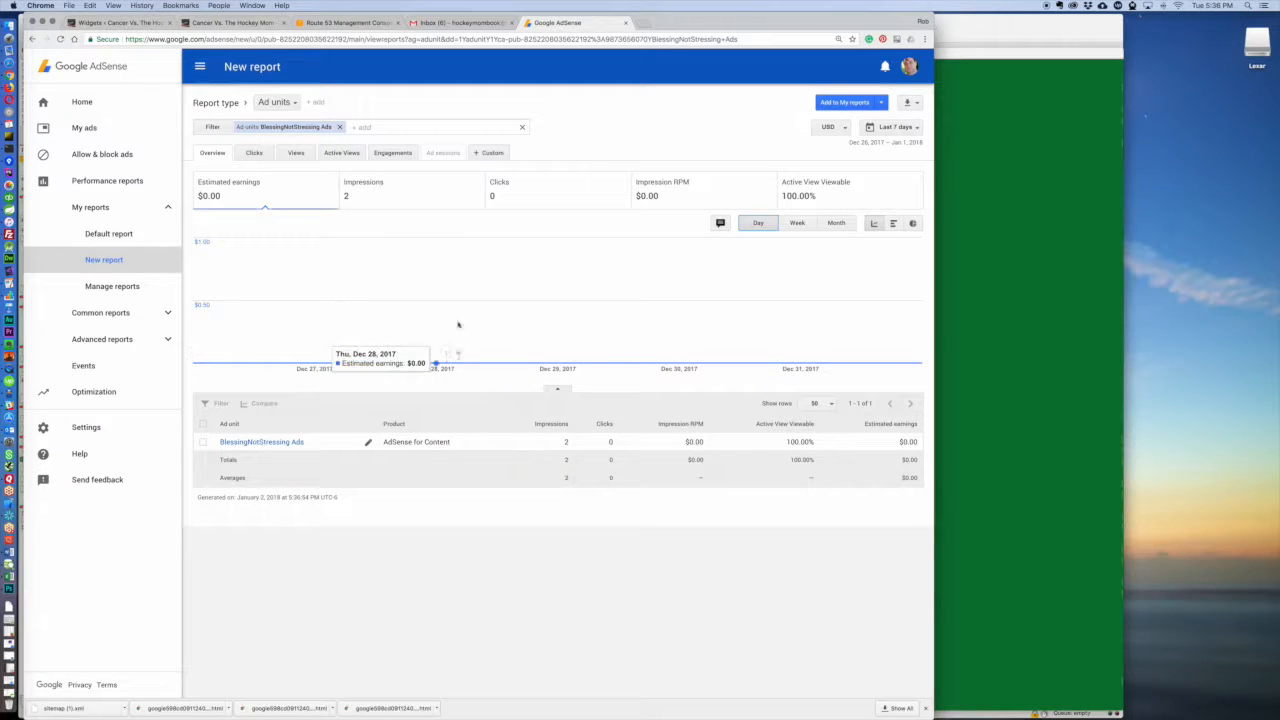